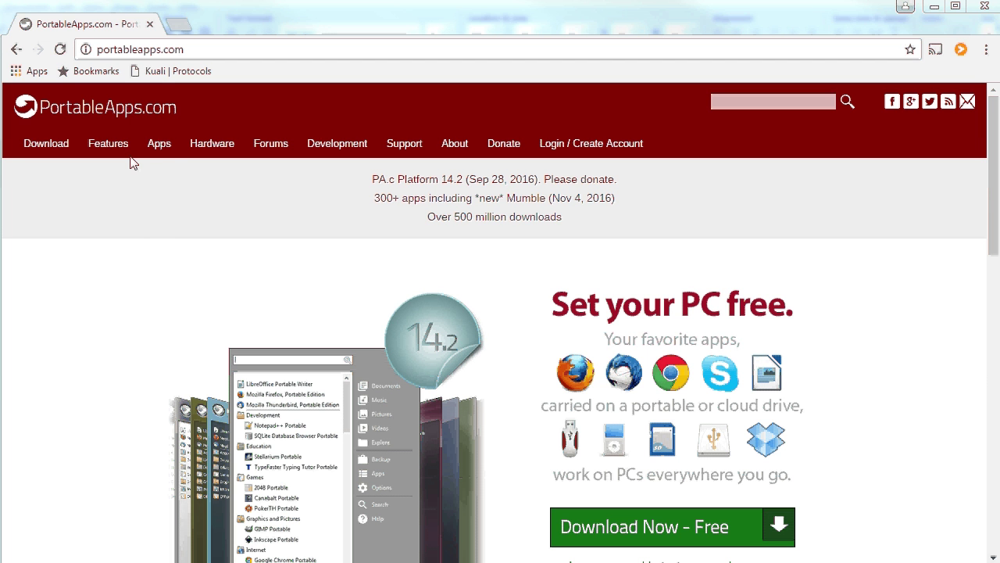
Open the PortableApps.com app directory and find Pencil Project Portable under Graphics & Pictures.
click(170, 149)
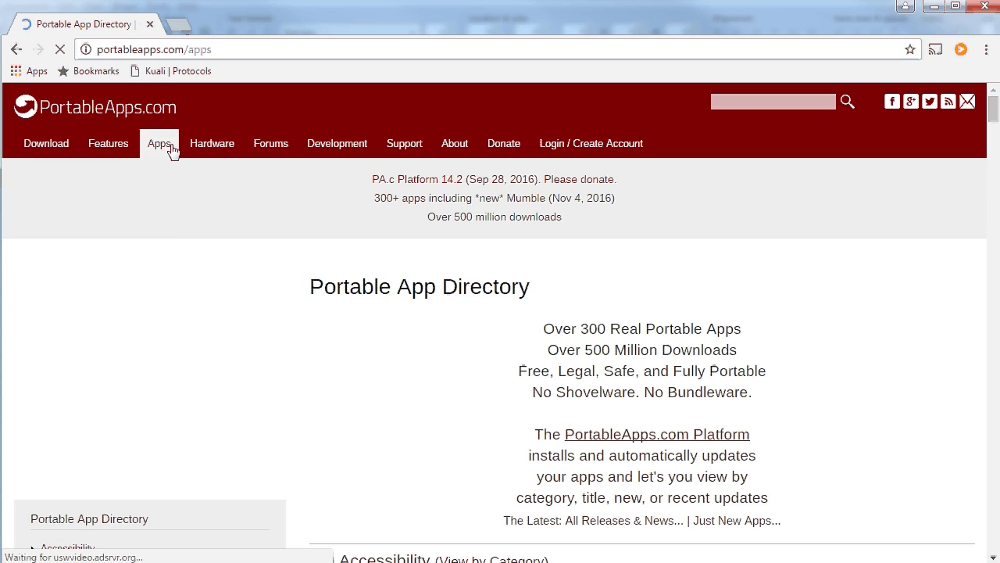
scroll(600, 374, down, 2)
scroll(601, 374, down, 10)
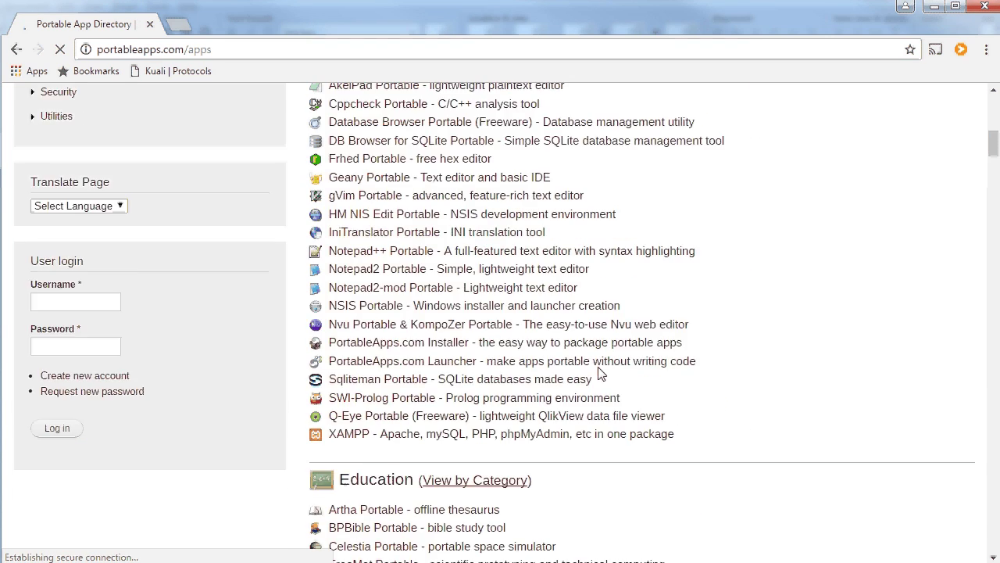
scroll(600, 373, down, 1)
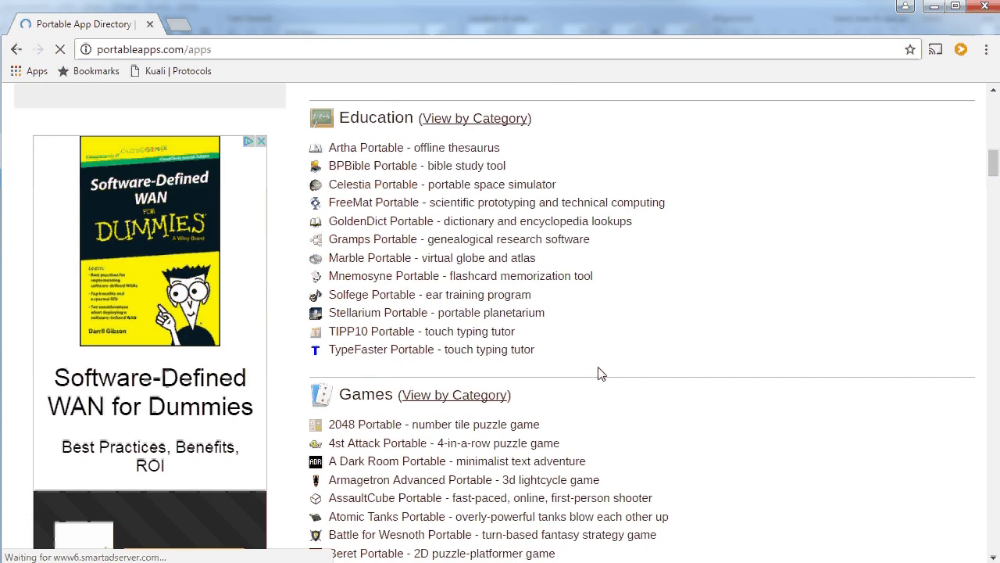
scroll(600, 374, up, 3)
scroll(600, 374, up, 1)
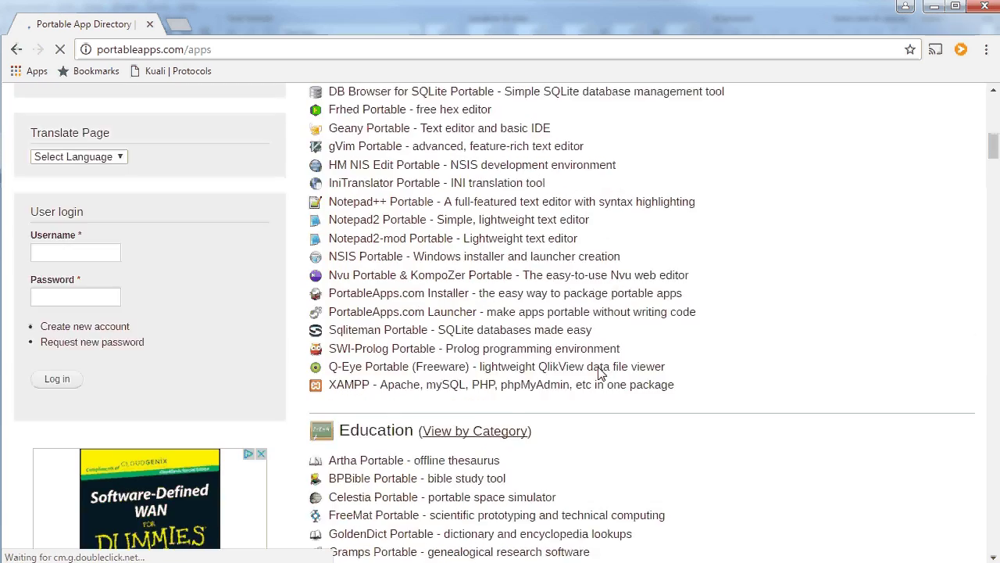
scroll(601, 373, down, 4)
scroll(600, 373, down, 10)
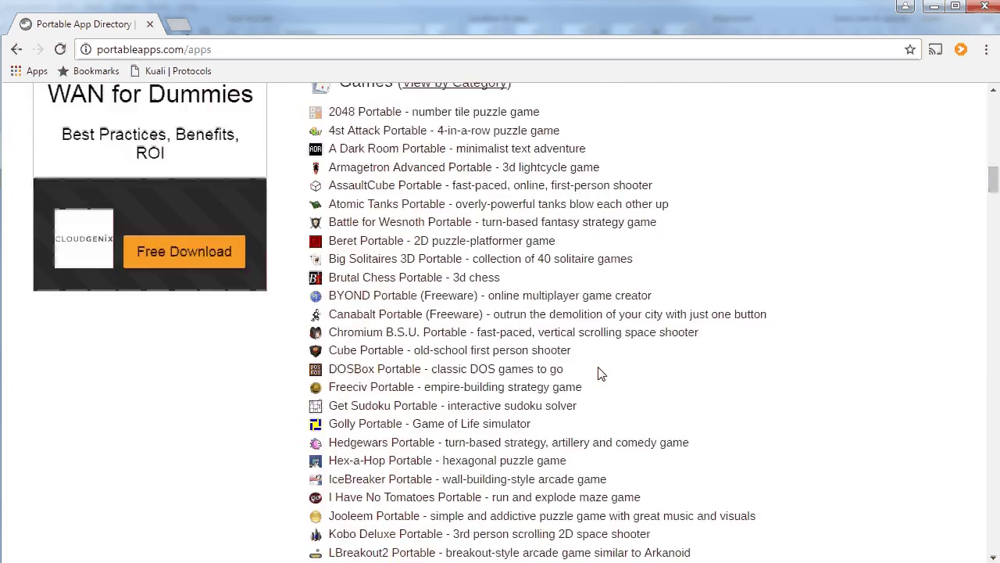
scroll(600, 367, down, 10)
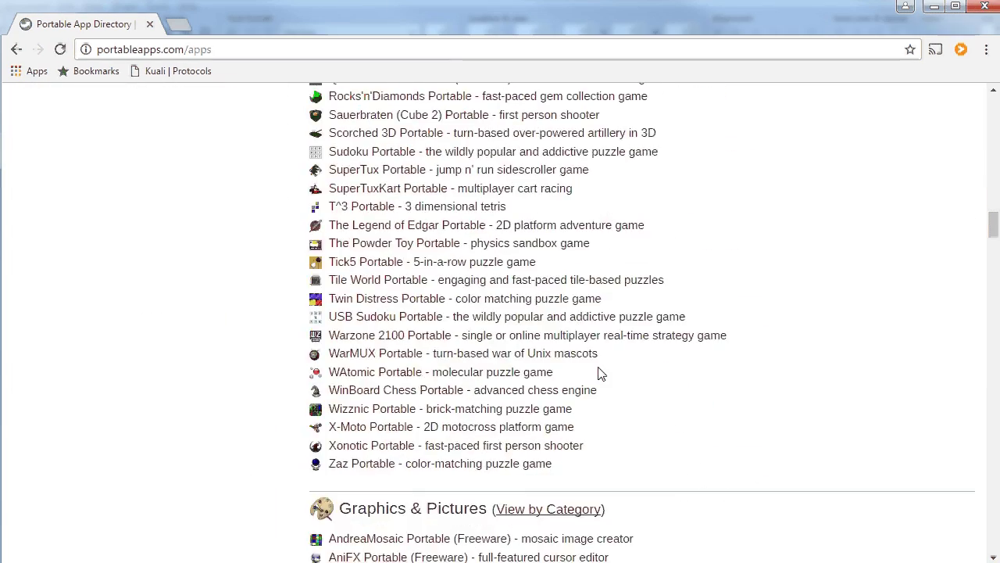
scroll(600, 368, down, 4)
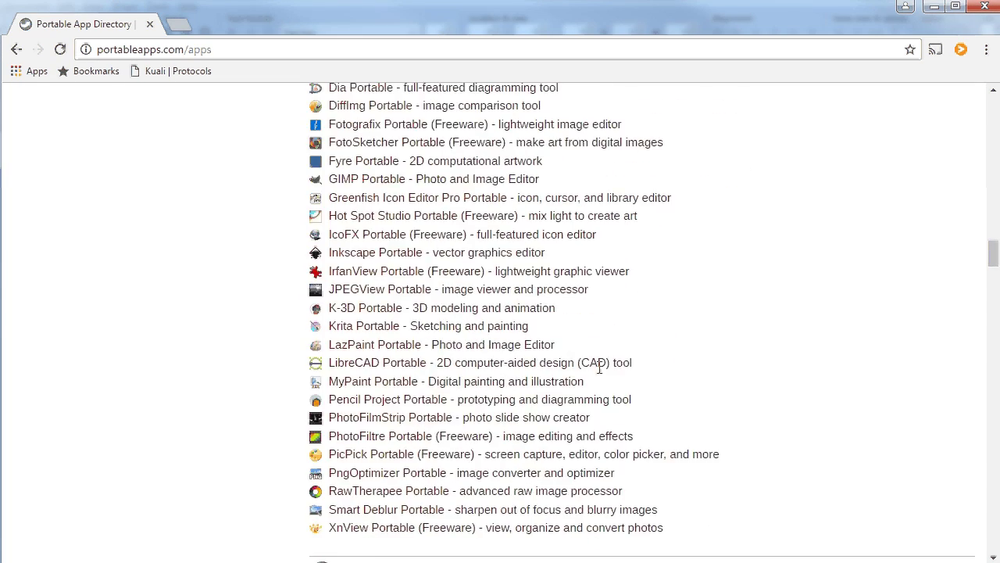
scroll(599, 368, up, 4)
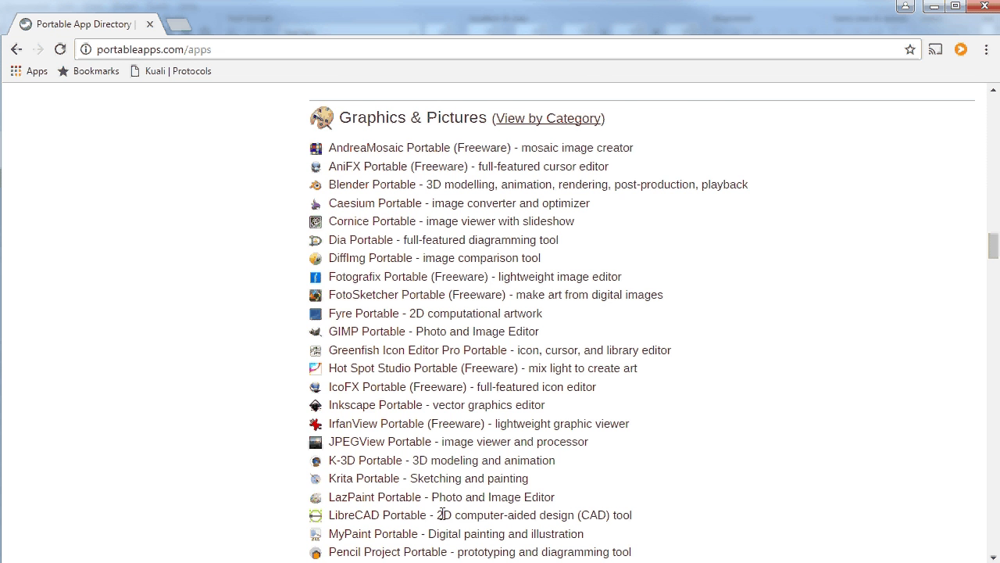
scroll(401, 535, down, 1)
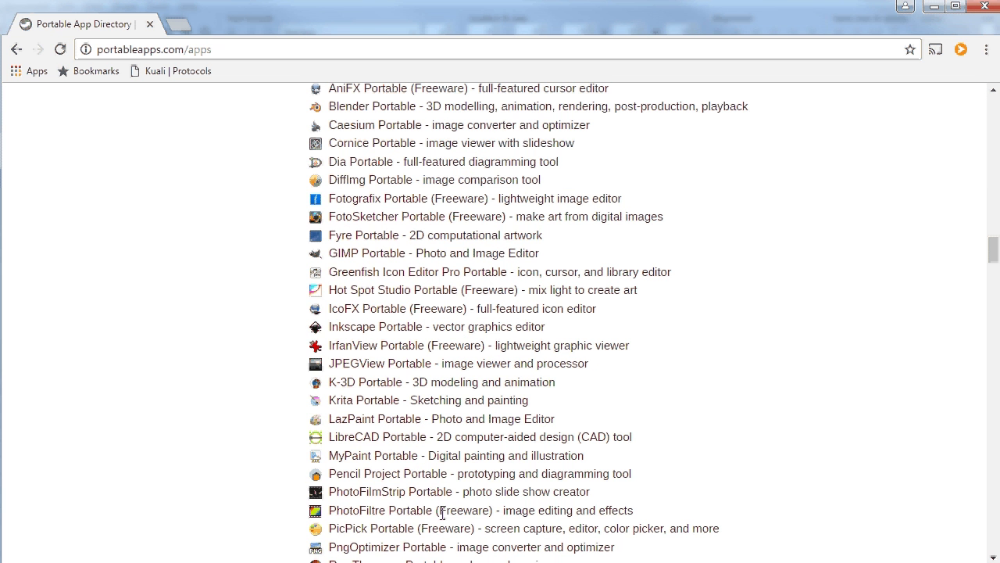
Minimize Chrome and scroll Pencil's shapes panel to the Desktop - Sketchy GUI collection.
click(934, 9)
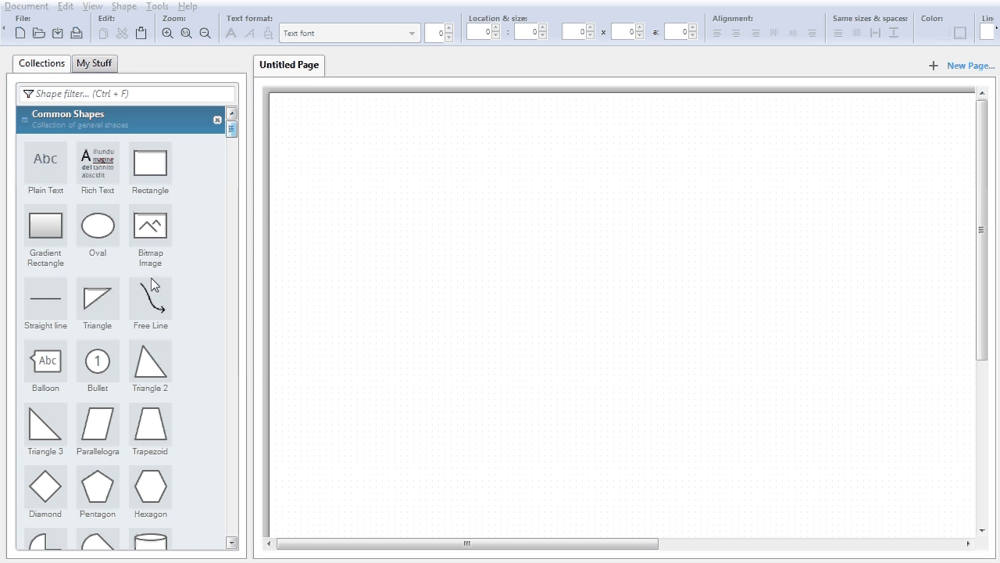
click(231, 135)
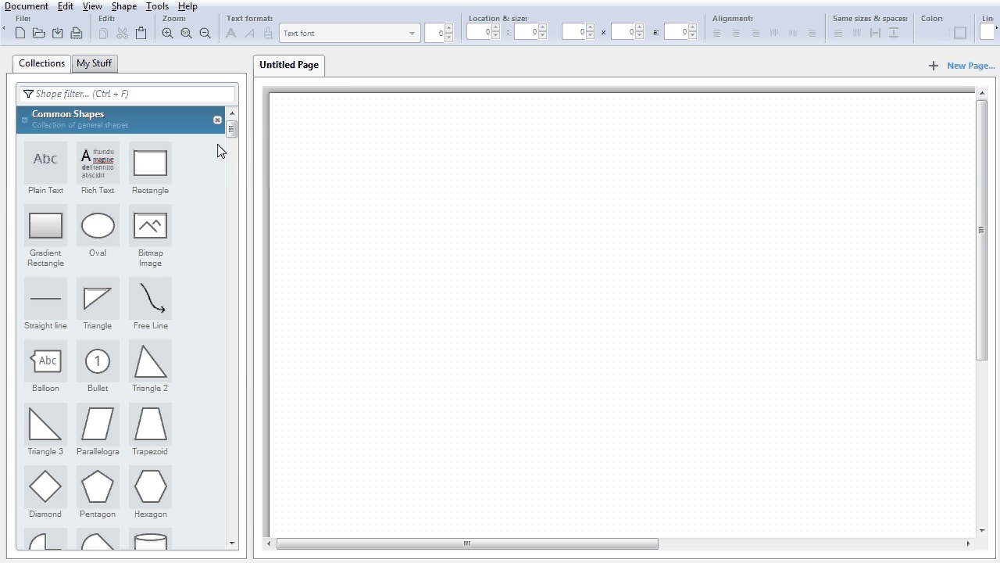
drag(230, 134, 238, 170)
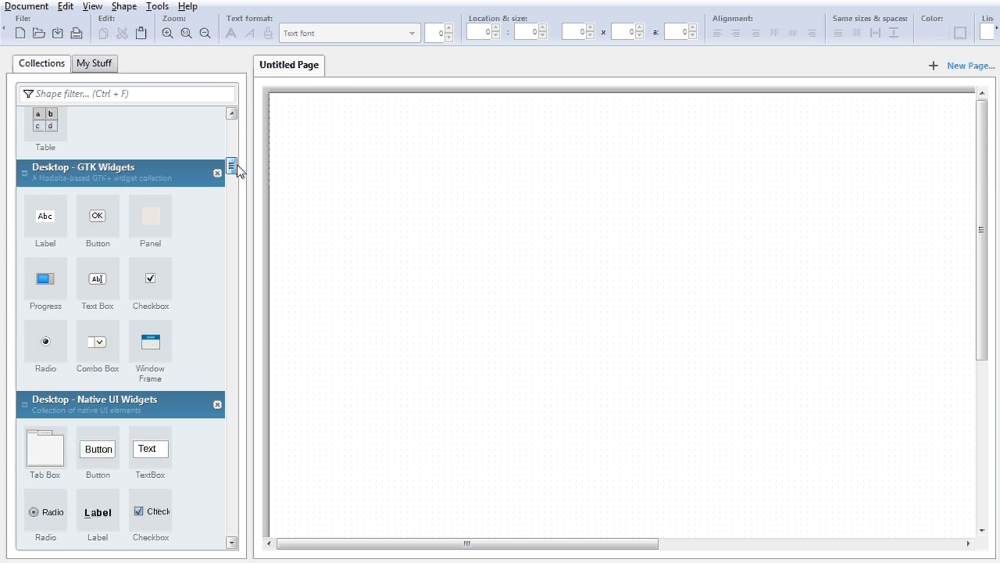
scroll(236, 172, down, 3)
scroll(196, 288, down, 12)
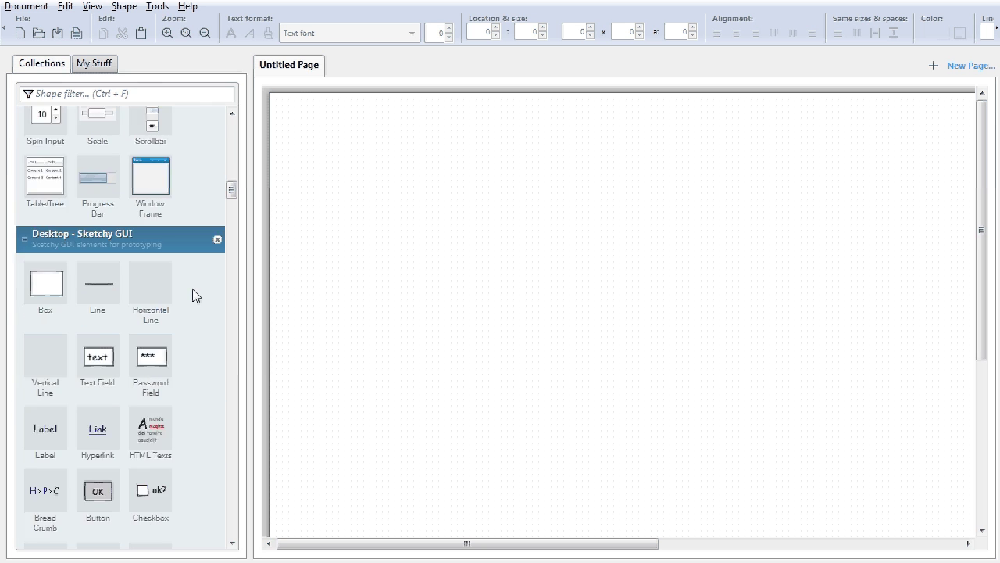
scroll(192, 289, up, 5)
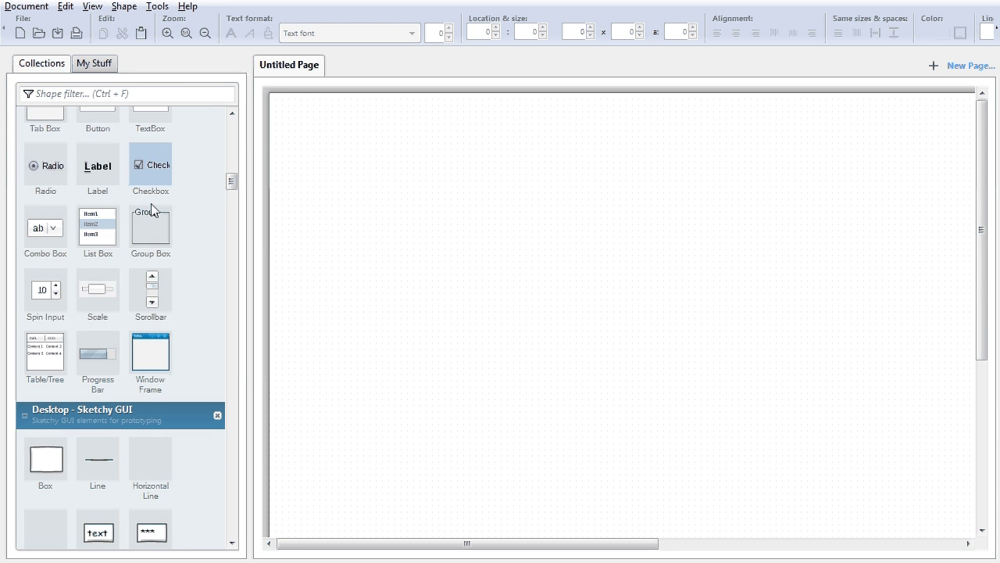
scroll(129, 245, down, 8)
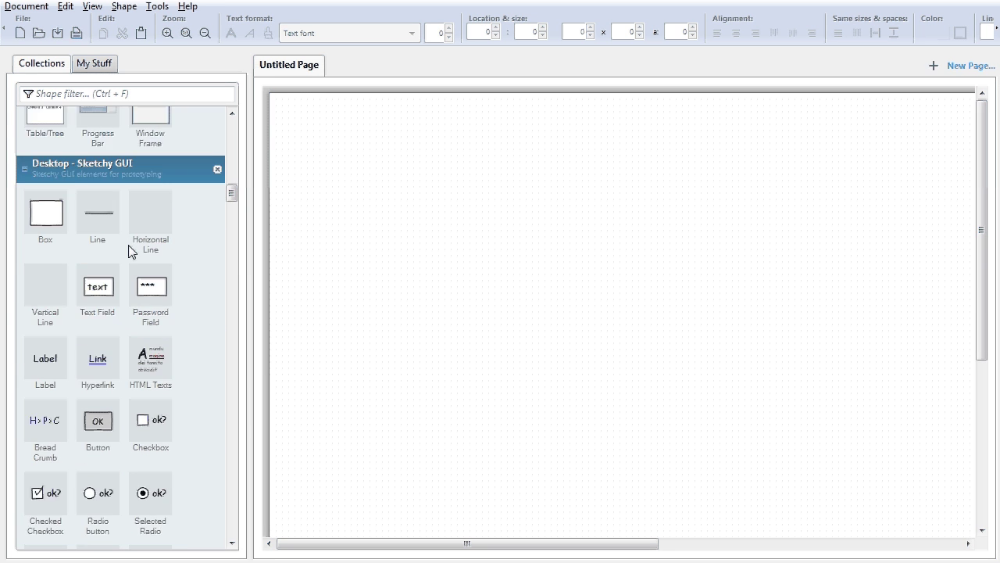
scroll(128, 250, down, 1)
scroll(128, 250, up, 1)
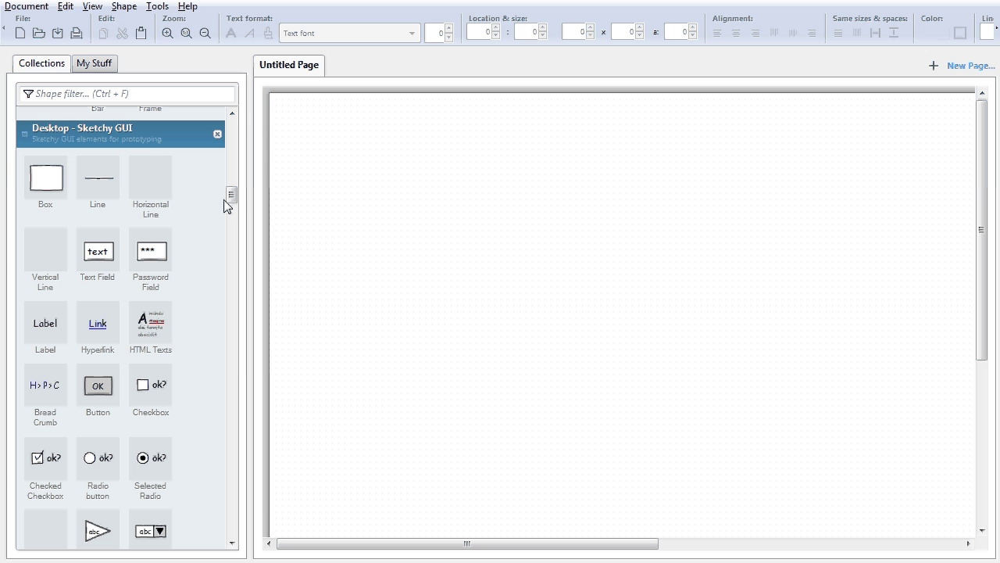
Place a sketchy Box on the page, enlarge it, then delete it.
drag(45, 175, 499, 226)
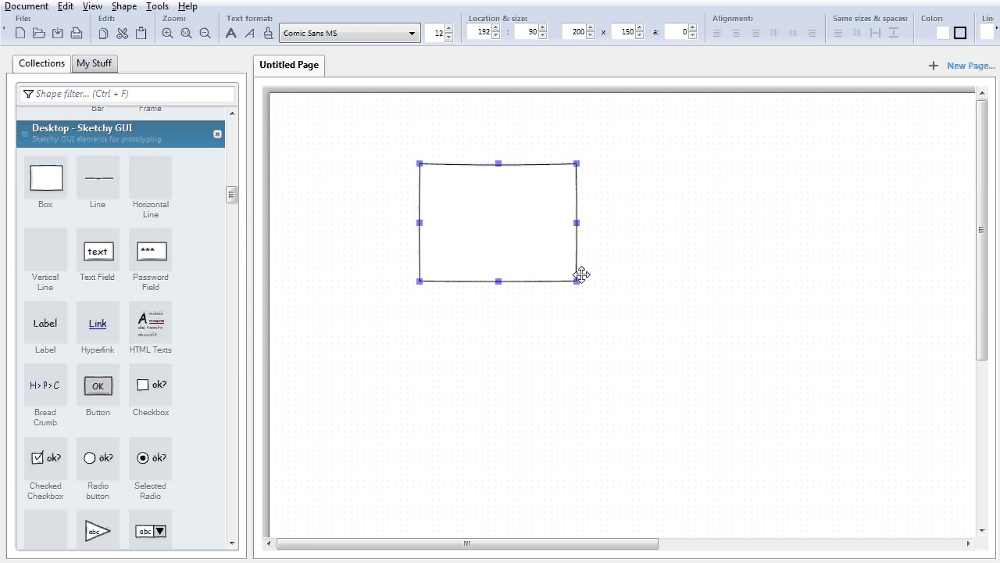
drag(576, 280, 740, 418)
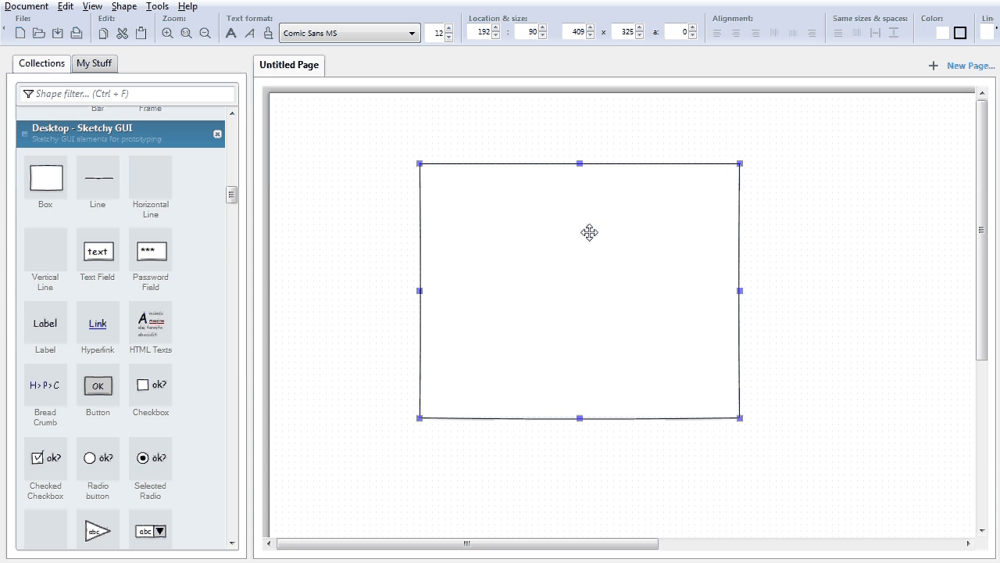
key(Delete)
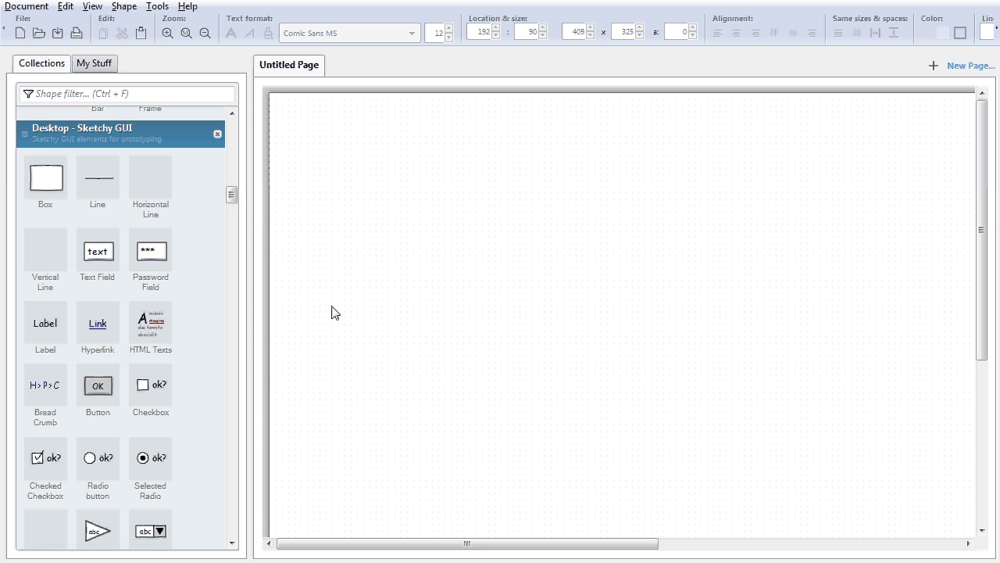
Drag the Sketchy GUI Table shape onto the page at 31, 58.
scroll(232, 195, down, 3)
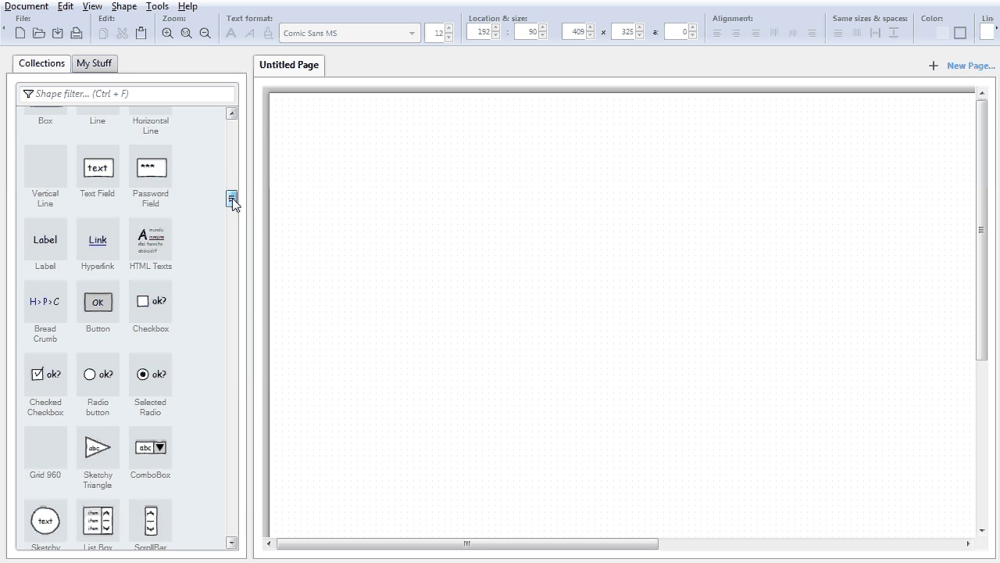
drag(232, 198, 232, 210)
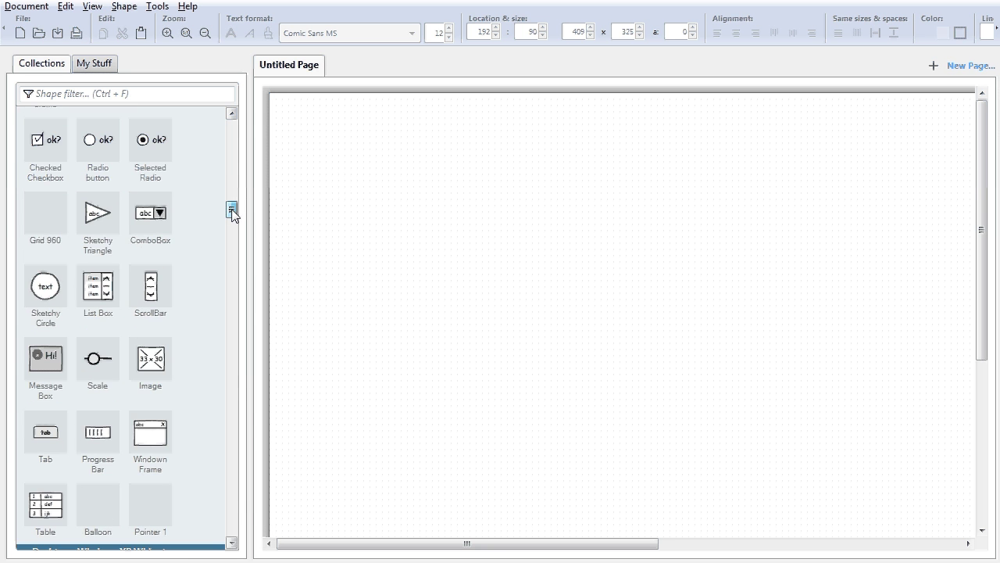
drag(43, 506, 370, 205)
Move the table to the page's top-left and toggle the Cell Content 1 checkbox.
drag(455, 189, 412, 185)
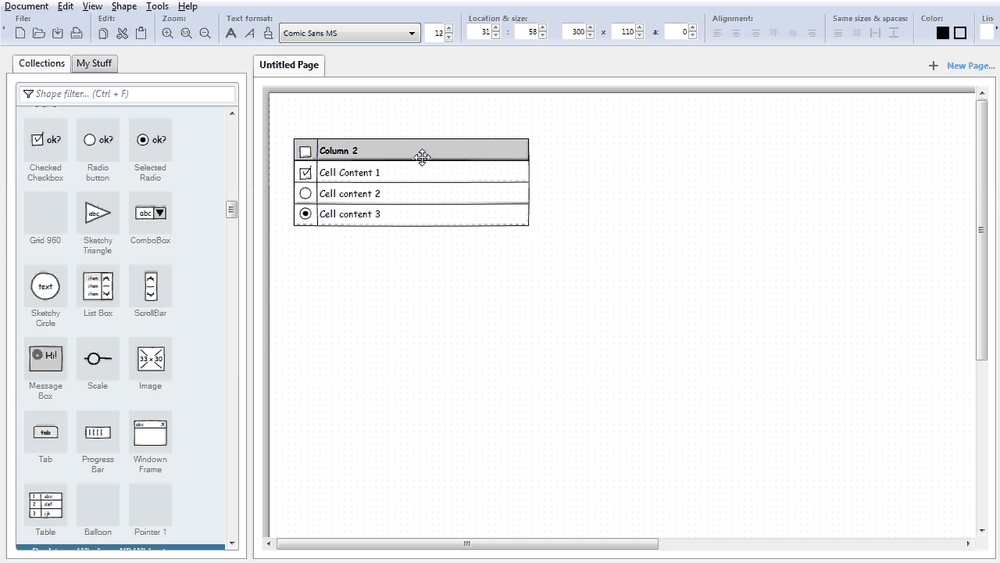
double_click(422, 158)
click(414, 171)
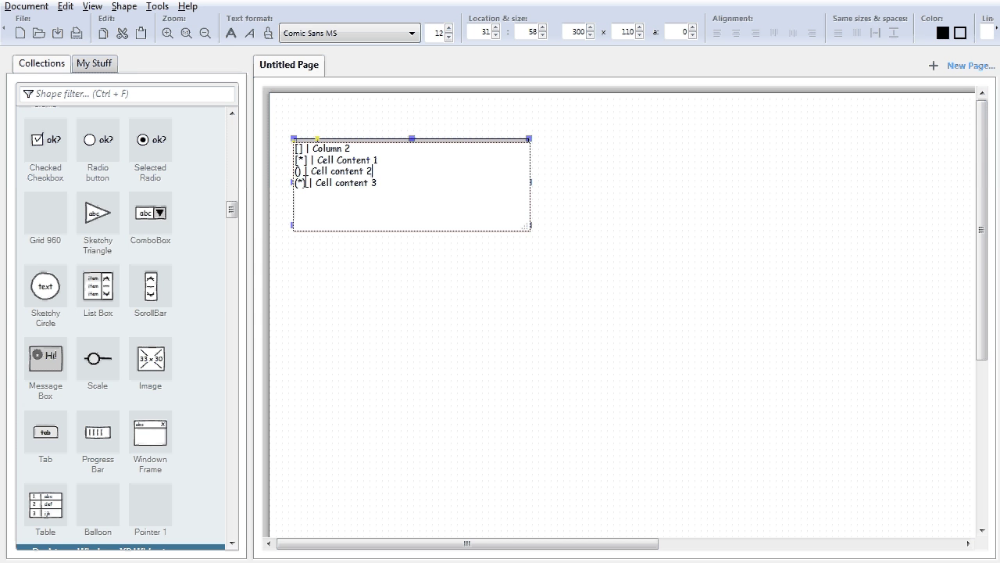
click(429, 371)
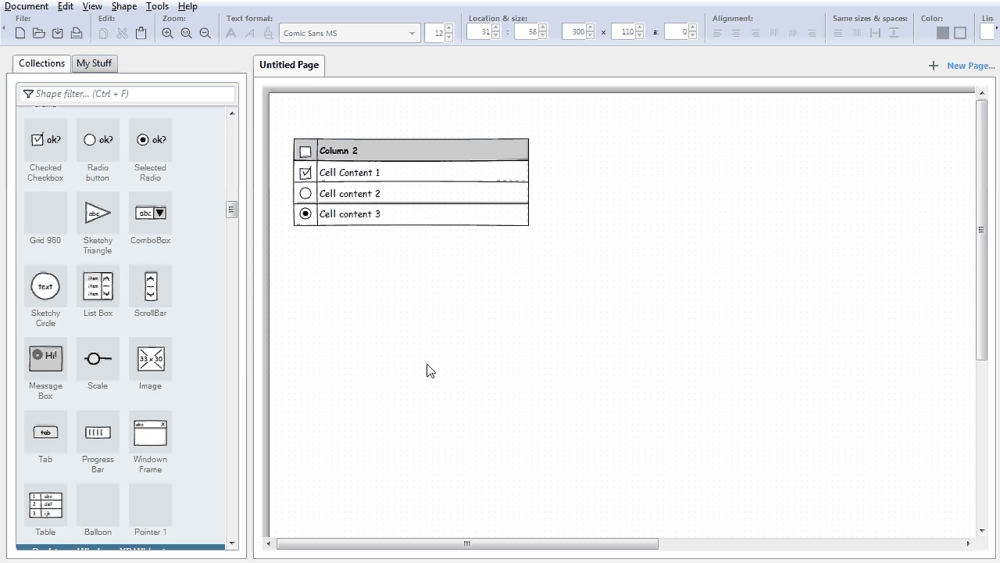
click(304, 172)
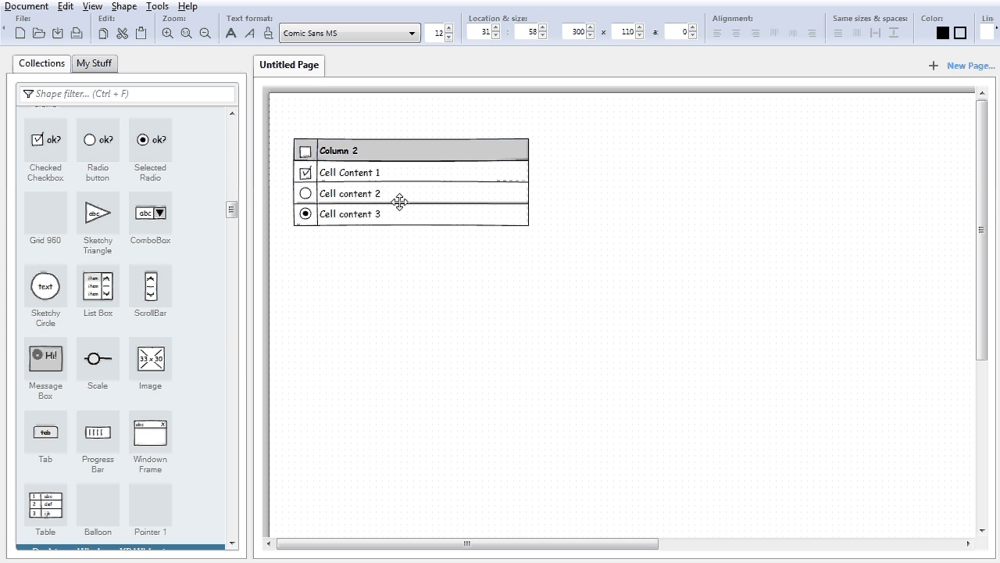
Strip the checkbox and radio markers before Column 2 and Cell Content 1–3.
double_click(400, 201)
click(300, 206)
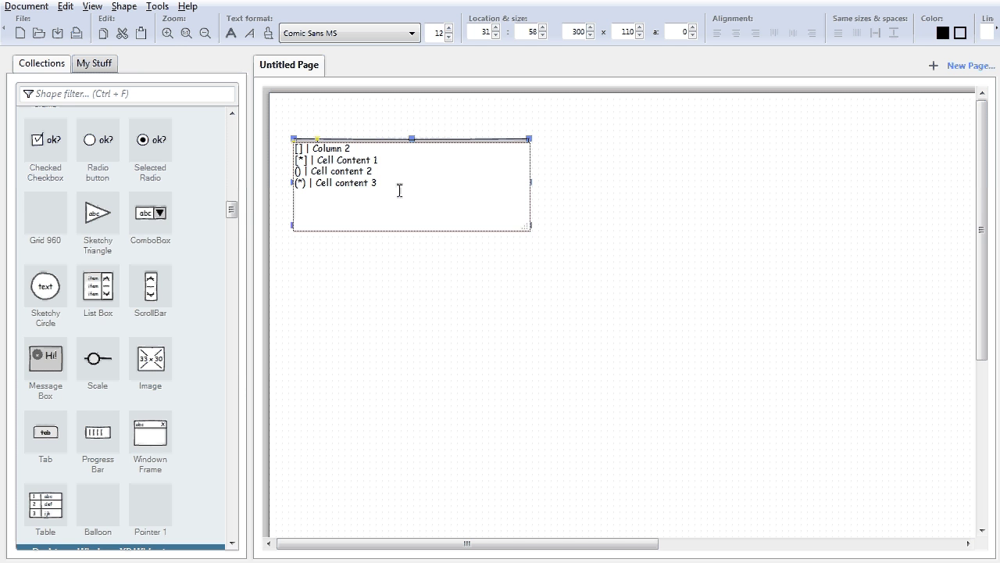
key(Down)
key(Down)
key(BackSpace)
key(BackSpace)
key(BackSpace)
key(BackSpace)
key(BackSpace)
key(Down)
key(Delete)
key(Delete)
key(Delete)
key(Delete)
key(Delete)
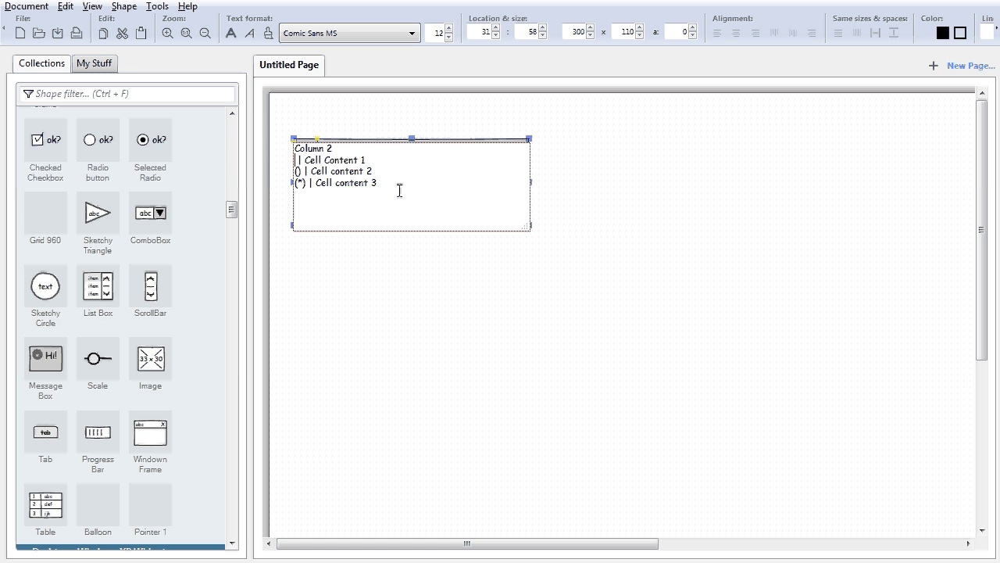
key(Delete)
key(Down)
key(Delete)
key(Delete)
key(Delete)
key(Delete)
key(Delete)
key(Down)
key(Delete)
key(Delete)
key(Delete)
key(Delete)
key(Delete)
key(Delete)
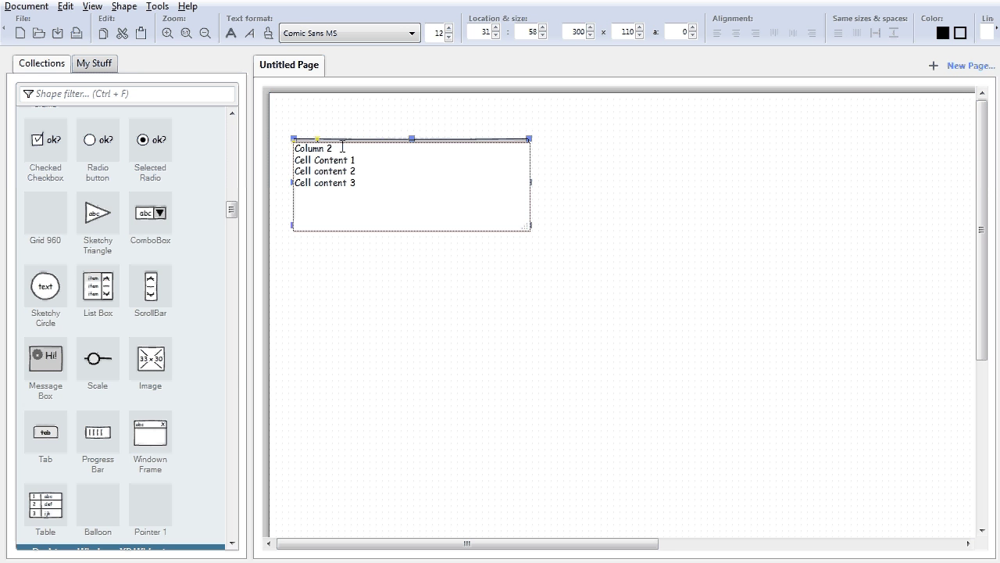
Rename the table header to 'The Best Website' and the first row to 'About'.
drag(341, 147, 278, 150)
text(The Best Website)
key(BackSpace)
key(BackSpace)
key(BackSpace)
key(BackSpace)
key(BackSpace)
key(BackSpace)
key(BackSpace)
key(BackSpace)
key(BackSpace)
key(BackSpace)
key(BackSpace)
key(BackSpace)
key(BackSpace)
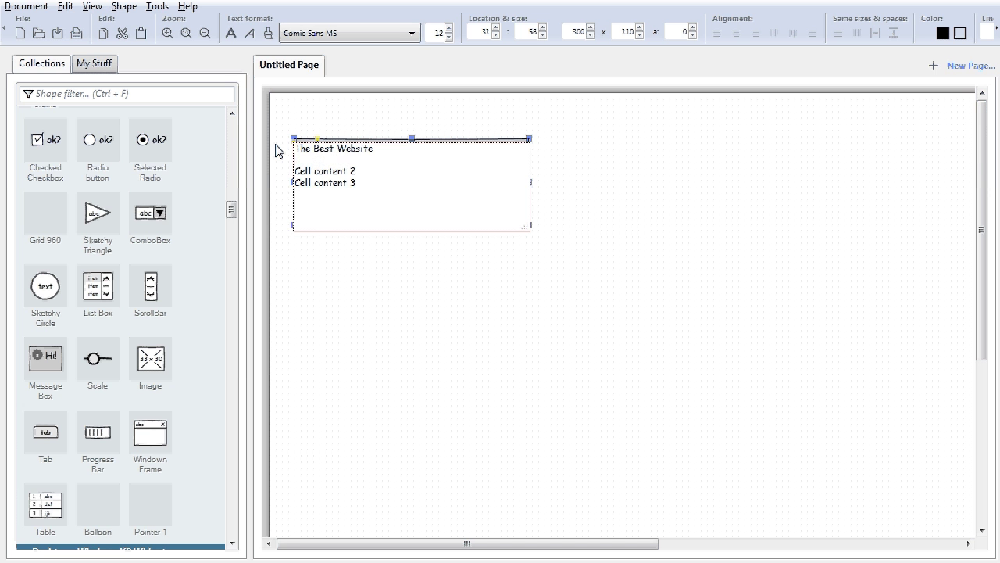
text(About Pag)
key(BackSpace)
key(BackSpace)
key(BackSpace)
key(BackSpace)
key(Right)
key(Right)
key(Right)
key(Right)
key(Right)
key(Right)
key(Right)
key(Right)
key(BackSpace)
key(BackSpace)
key(BackSpace)
key(BackSpace)
key(BackSpace)
key(BackSpace)
key(BackSpace)
key(BackSpace)
key(BackSpace)
key(BackSpace)
key(BackSpace)
key(BackSpace)
key(BackSpace)
key(BackSpace)
key(BackSpace)
key(BackSpace)
key(BackSpace)
text(ut)
key(ctrl+Return)
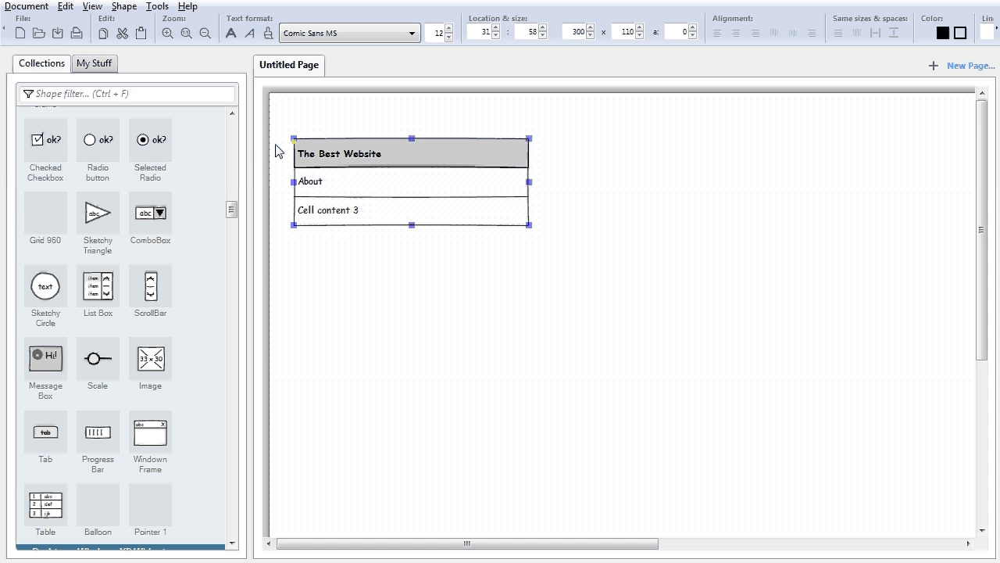
Add the rows 'The Webcomic', 'Artist Bios' and 'FAQ' below About.
double_click(347, 161)
click(348, 161)
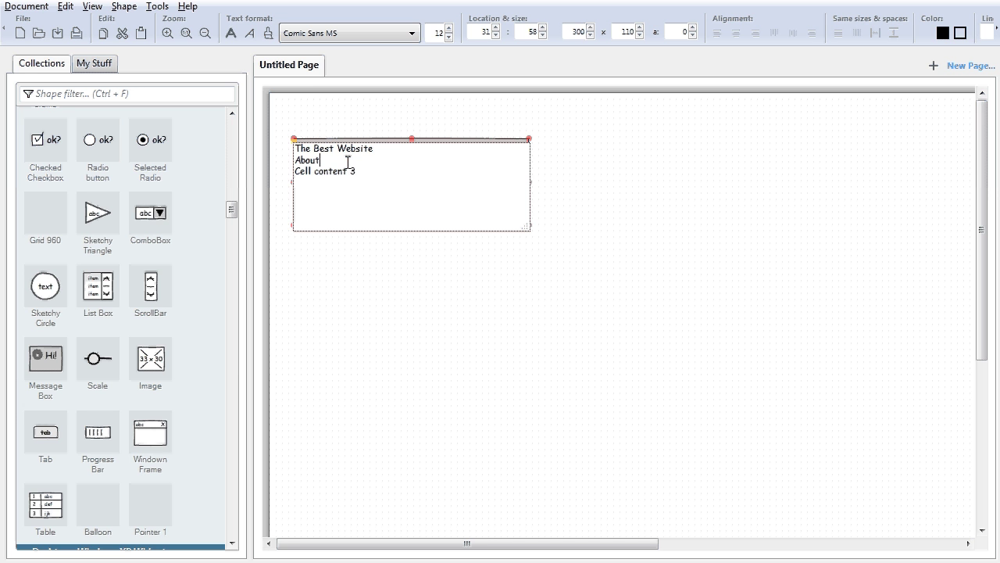
key(Return)
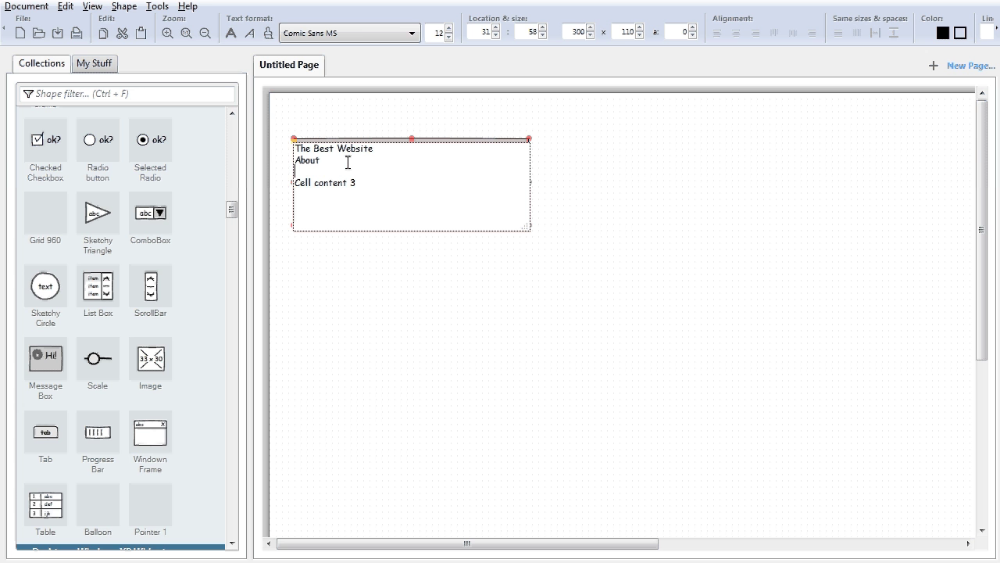
text(The Webcomic)
key(Down)
key(BackSpace)
key(BackSpace)
key(BackSpace)
key(BackSpace)
key(BackSpace)
key(BackSpace)
key(BackSpace)
key(BackSpace)
key(BackSpace)
key(BackSpace)
key(BackSpace)
key(BackSpace)
key(BackSpace)
key(BackSpace)
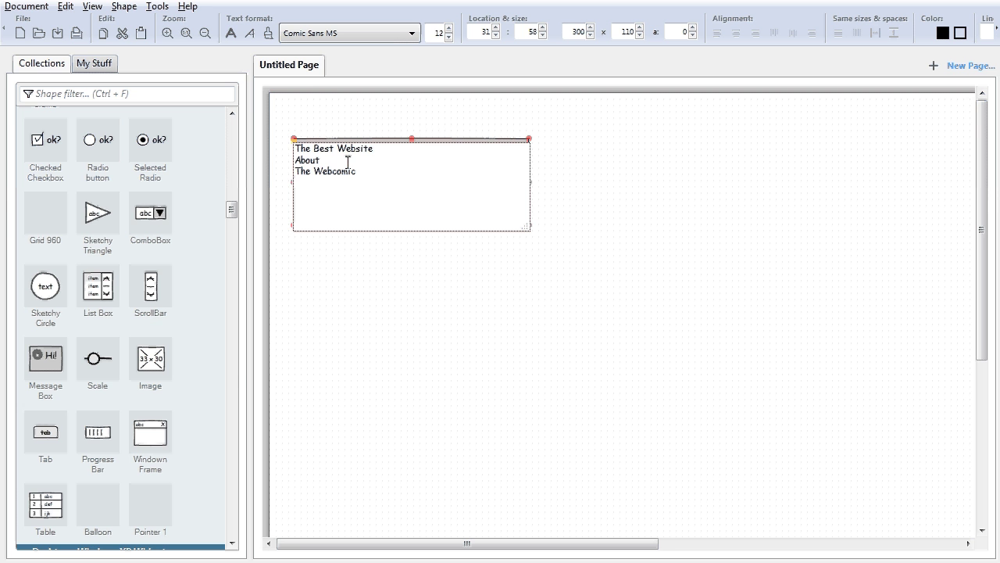
text(Artist Bios FAQ)
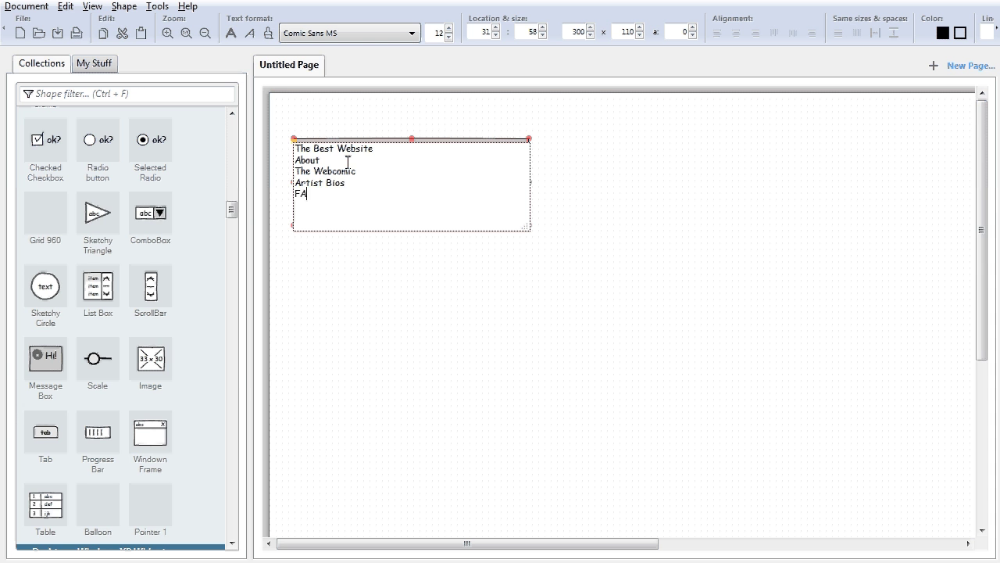
Resize the menu table to 124 × 159 so its five labels fit evenly.
click(793, 312)
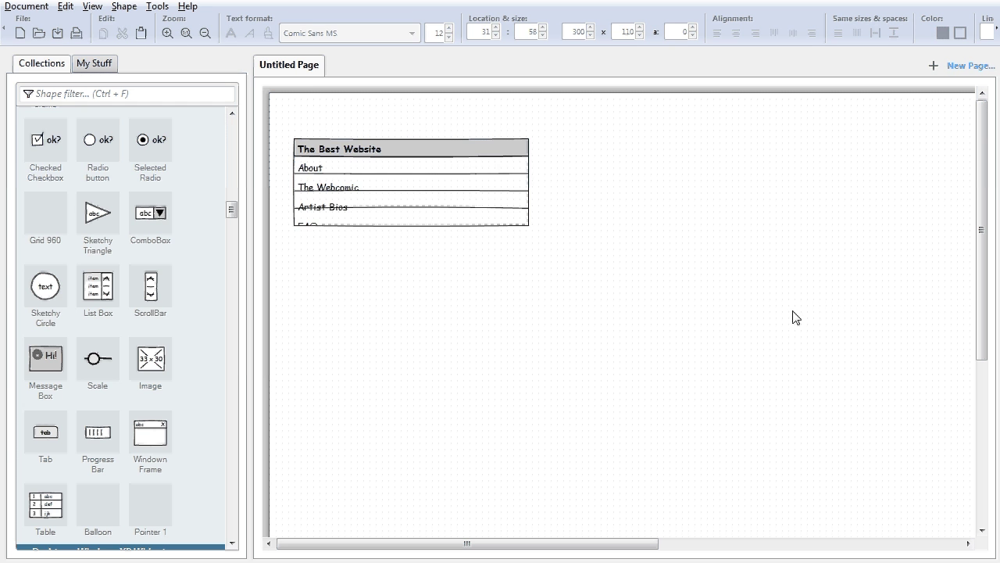
click(418, 199)
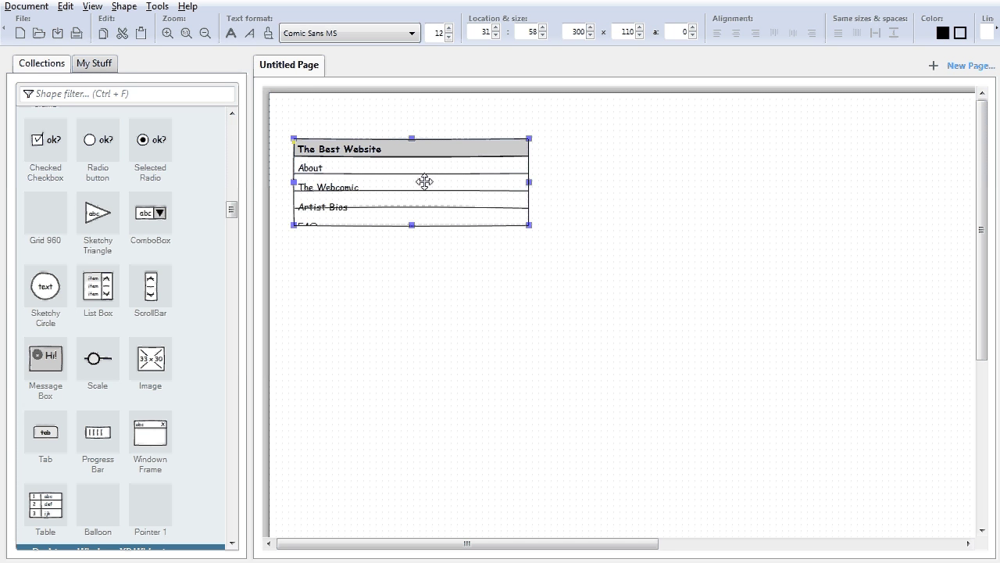
drag(411, 227, 411, 264)
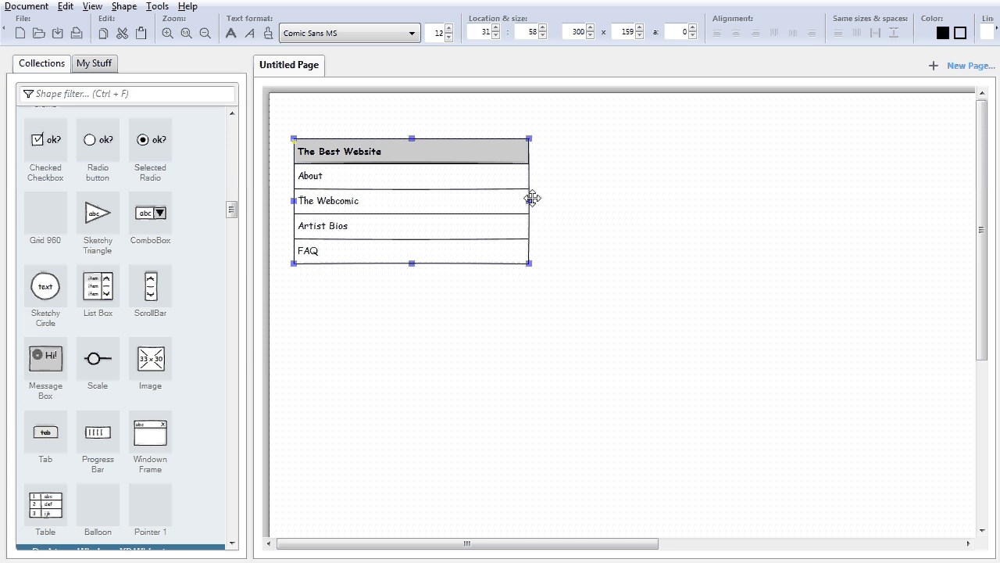
drag(529, 201, 390, 181)
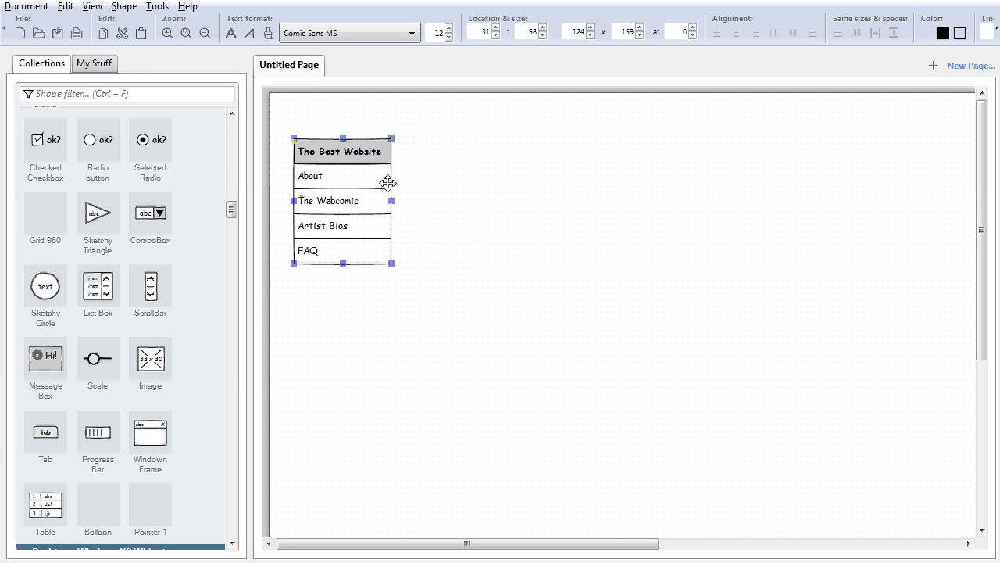
click(357, 150)
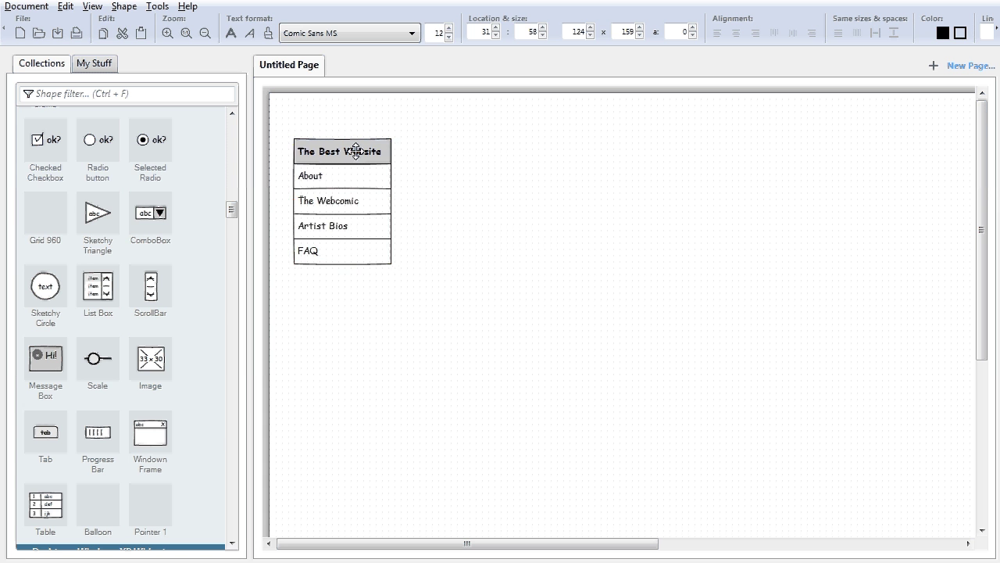
double_click(356, 151)
click(492, 161)
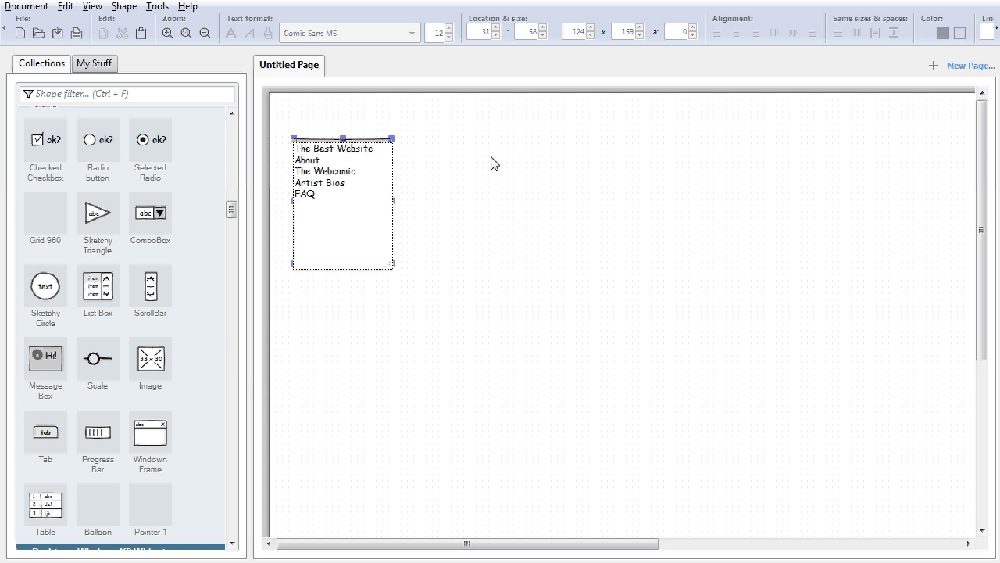
right_click(357, 148)
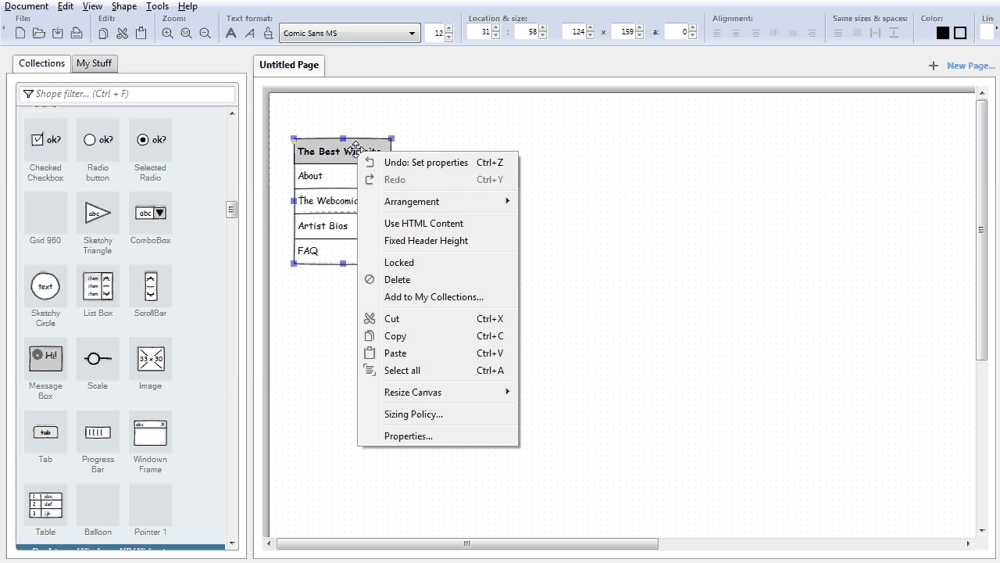
Set the menu header to black text on white, then nudge the table to 33, 52.
click(409, 436)
click(441, 317)
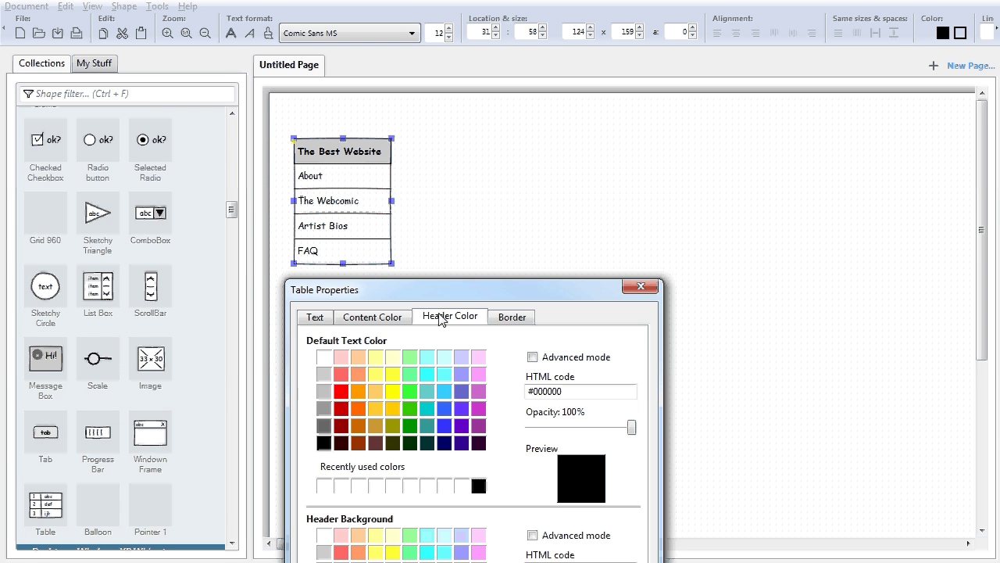
click(325, 359)
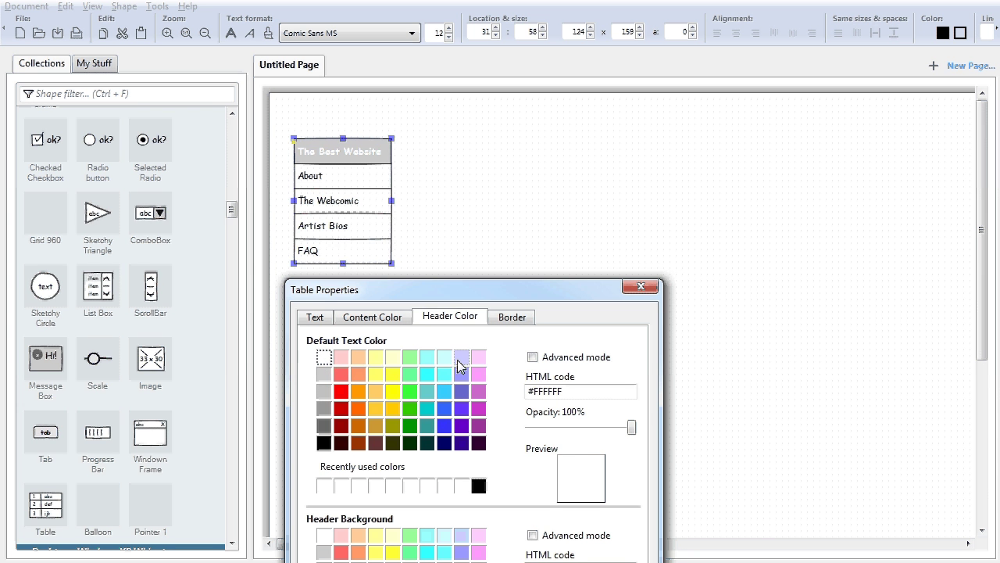
click(324, 443)
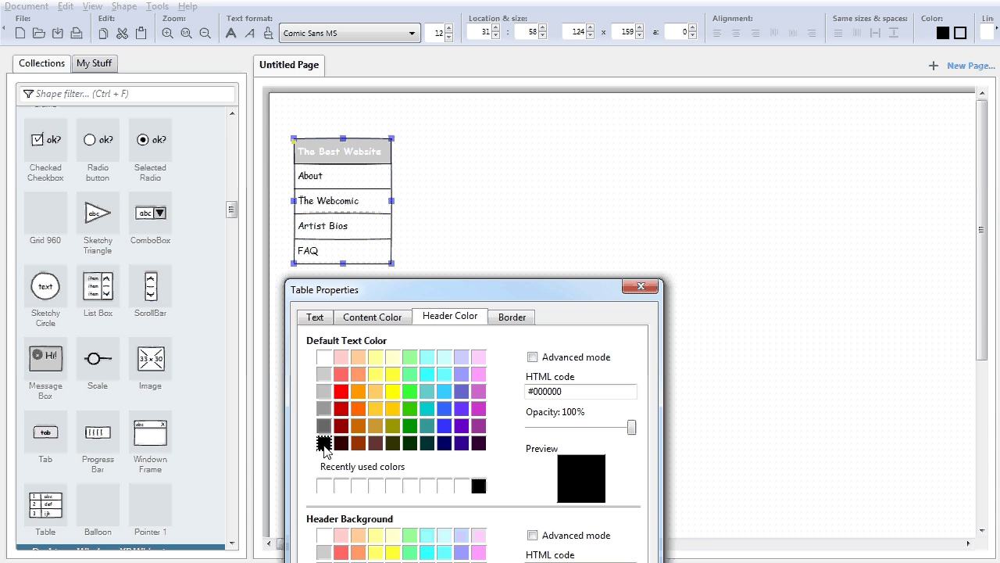
click(326, 538)
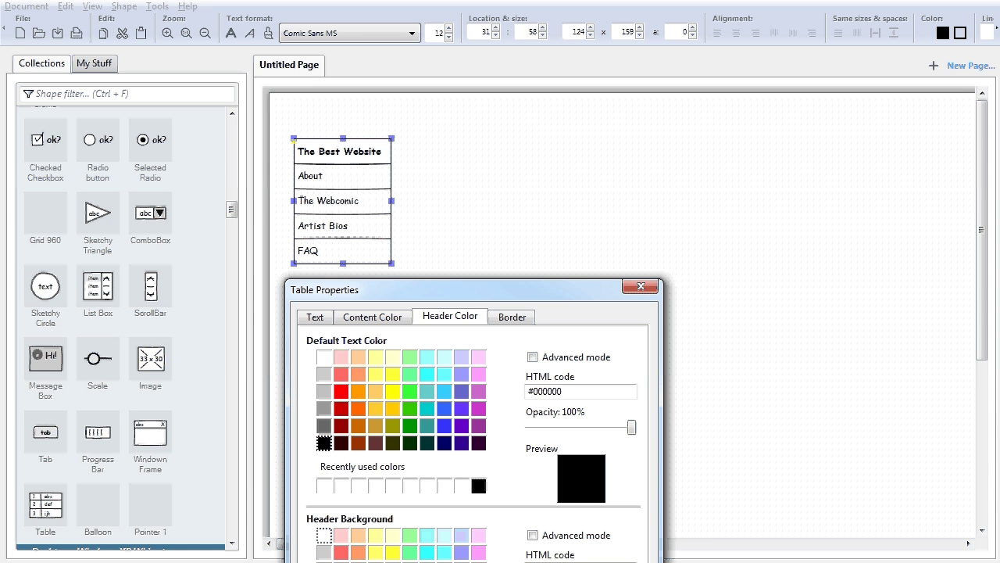
click(640, 286)
drag(349, 185, 352, 182)
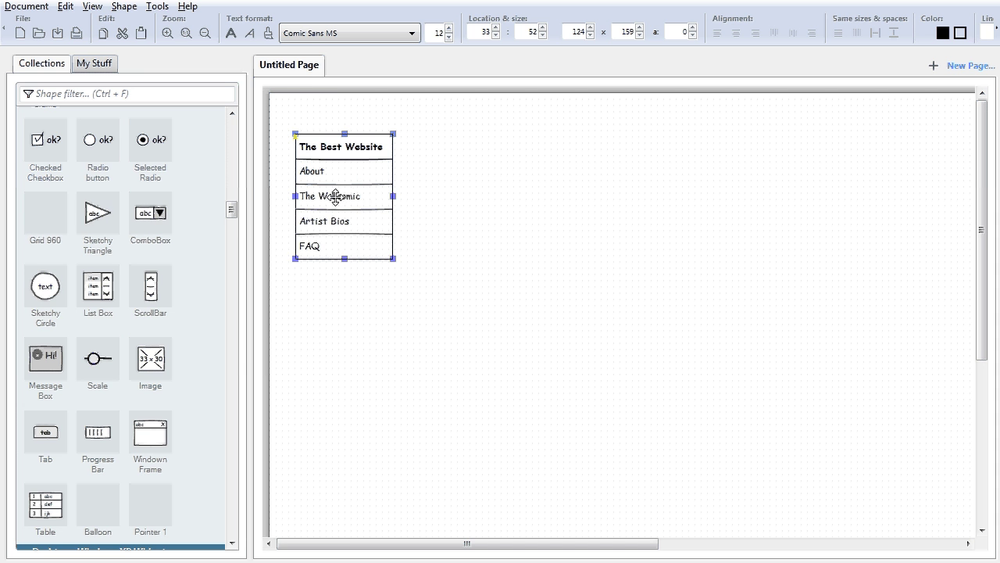
Add a 349 × 342 box beside the menu filled with blue #3366FF.
mouse_move(232, 212)
mouse_down()
mouse_move(231, 184)
mouse_move(230, 195)
mouse_up()
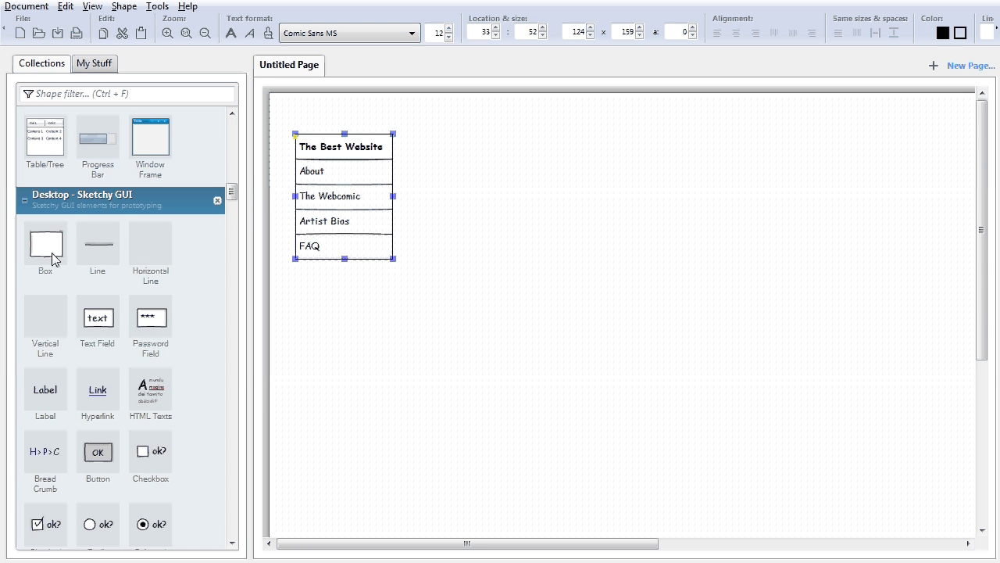
drag(41, 246, 501, 236)
drag(577, 287, 693, 438)
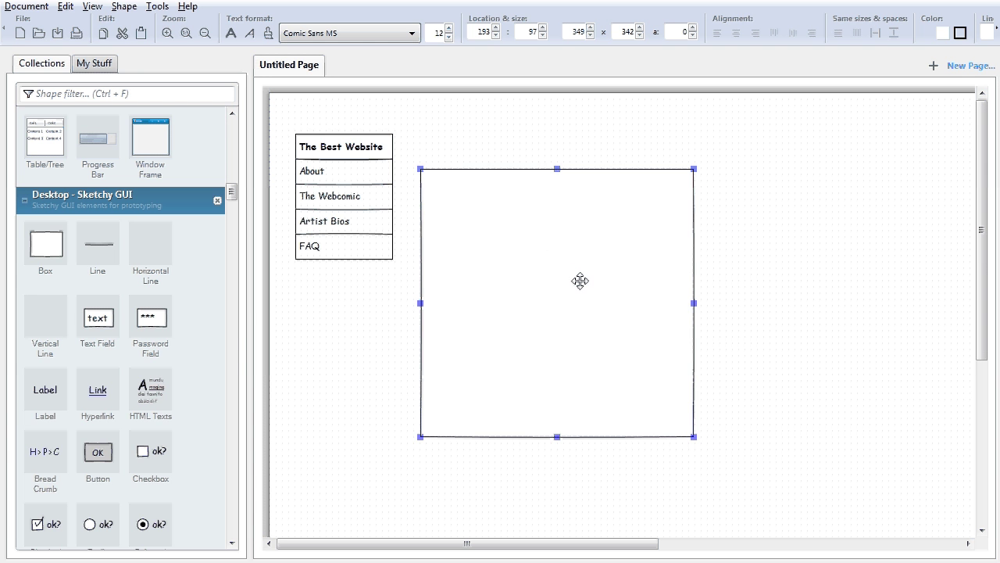
right_click(580, 282)
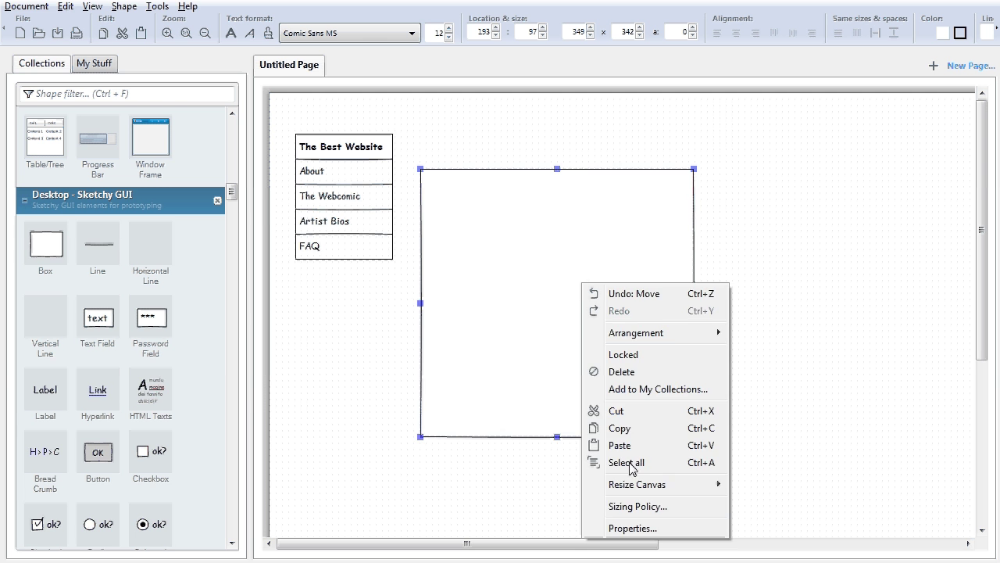
click(644, 528)
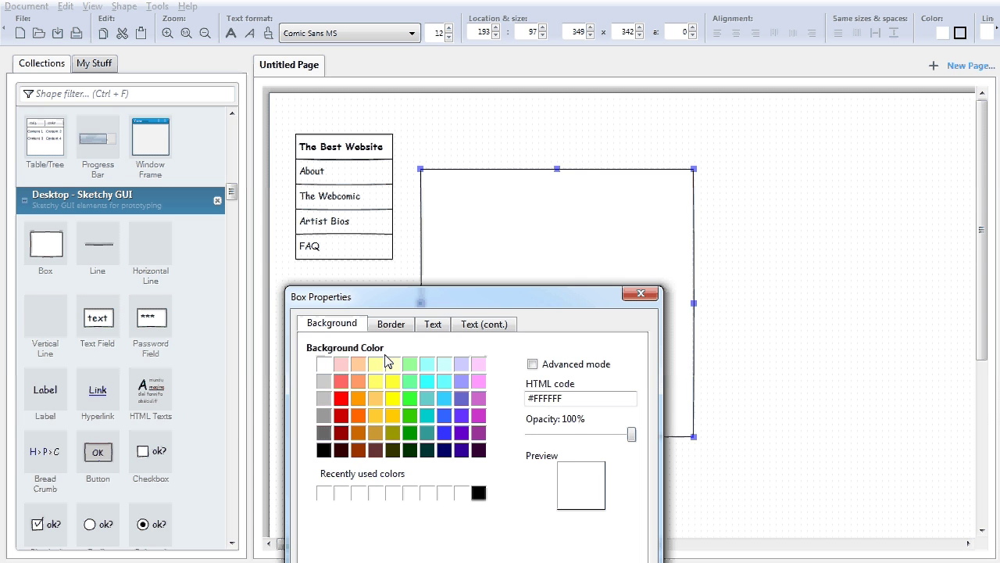
click(443, 420)
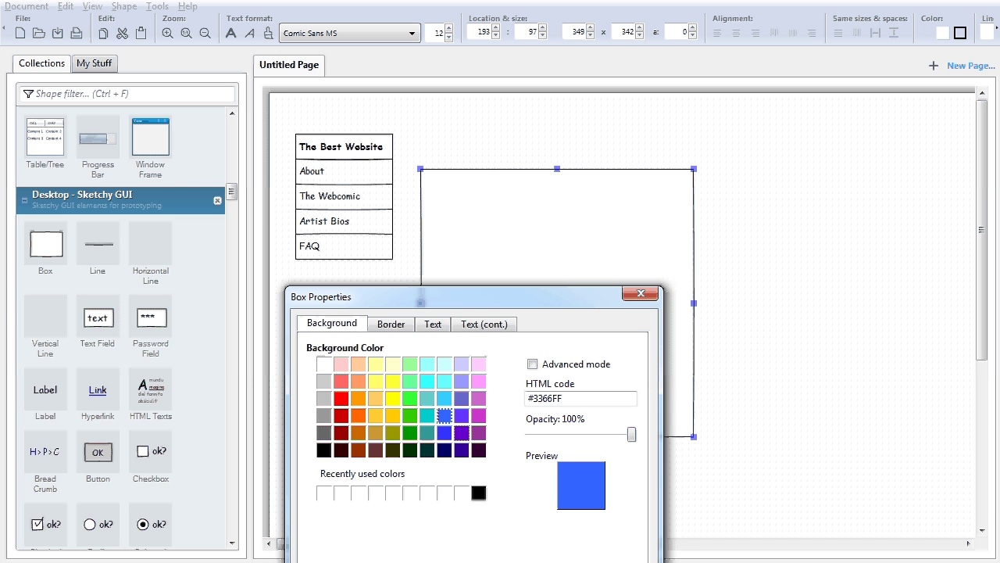
click(640, 295)
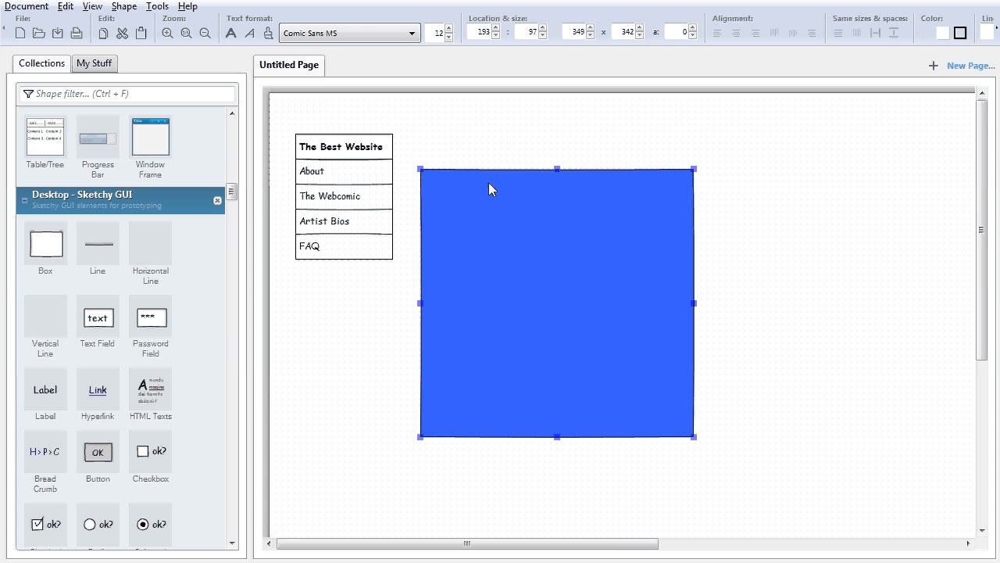
Add a larger, bold label above the blue box reading 'The Best Webcomic'.
drag(31, 398, 435, 168)
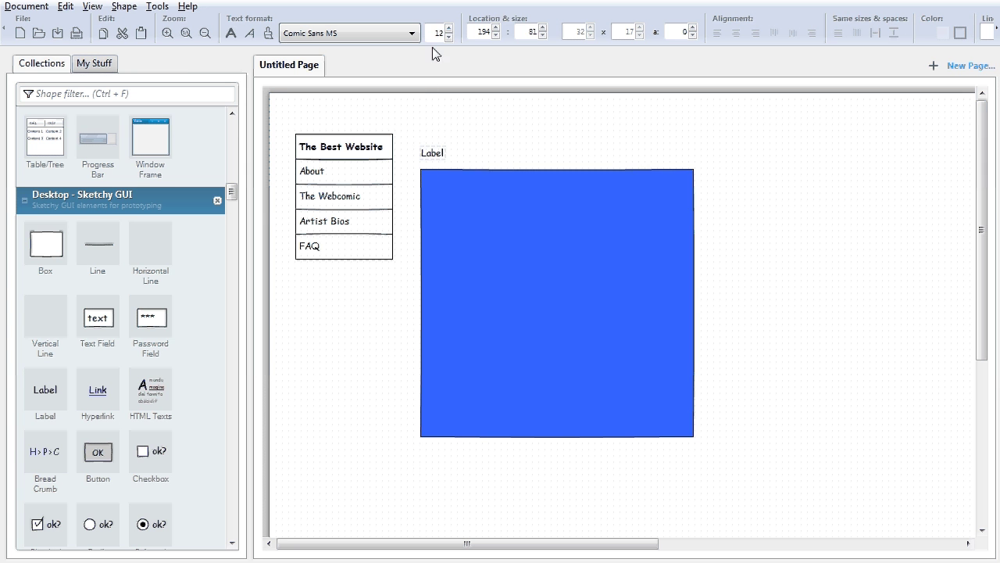
click(449, 28)
click(449, 29)
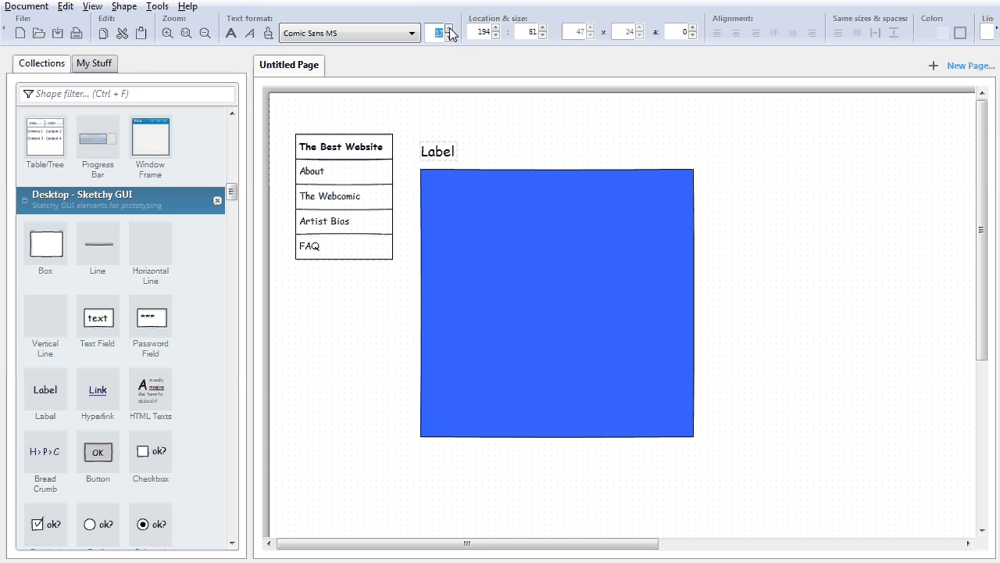
click(232, 34)
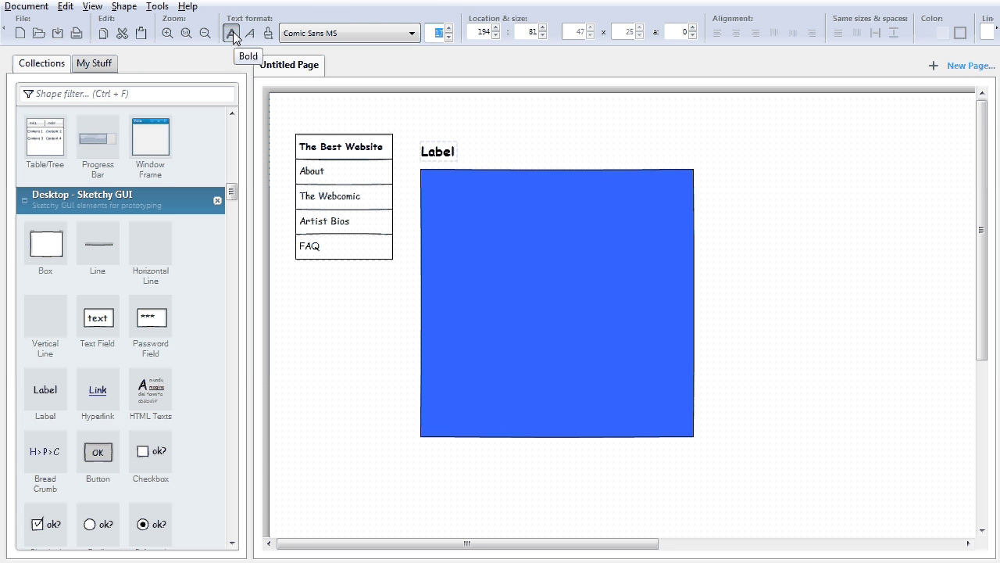
double_click(438, 153)
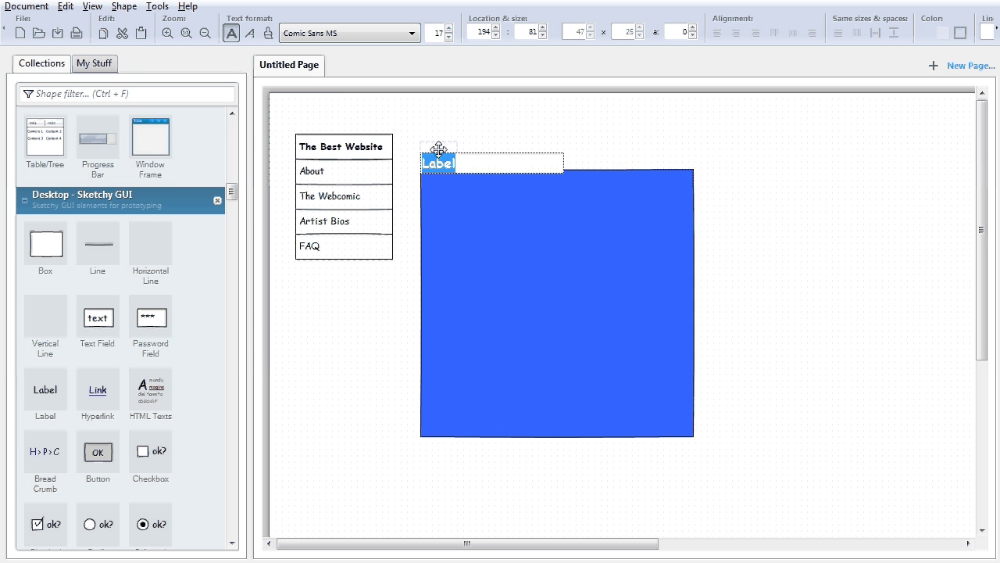
text(The B)
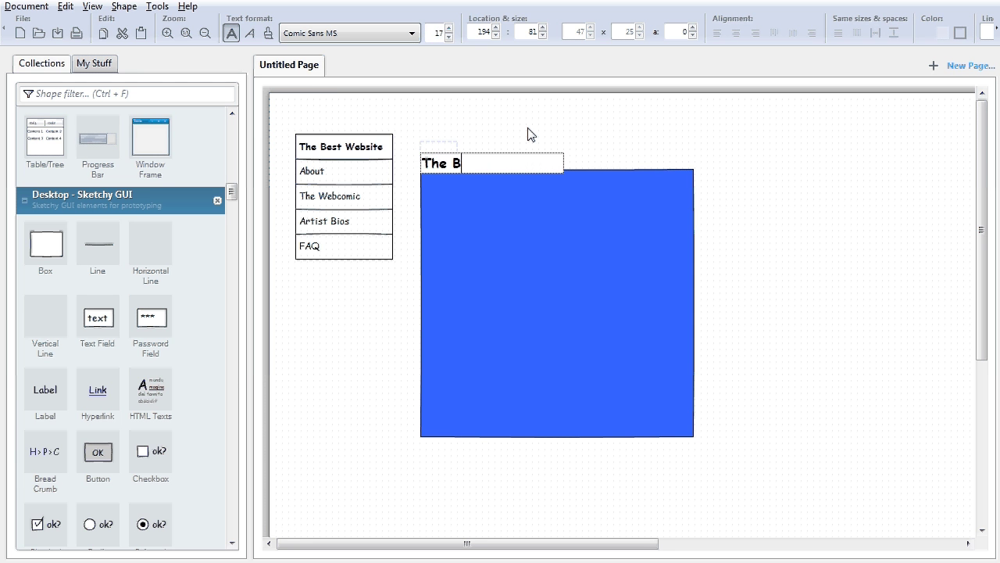
text(est Webcomic)
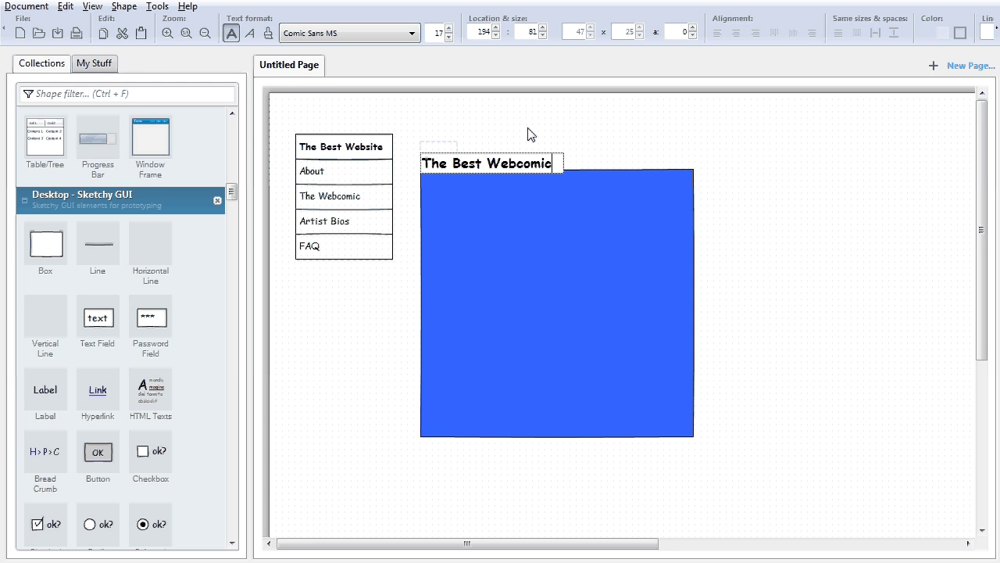
click(789, 272)
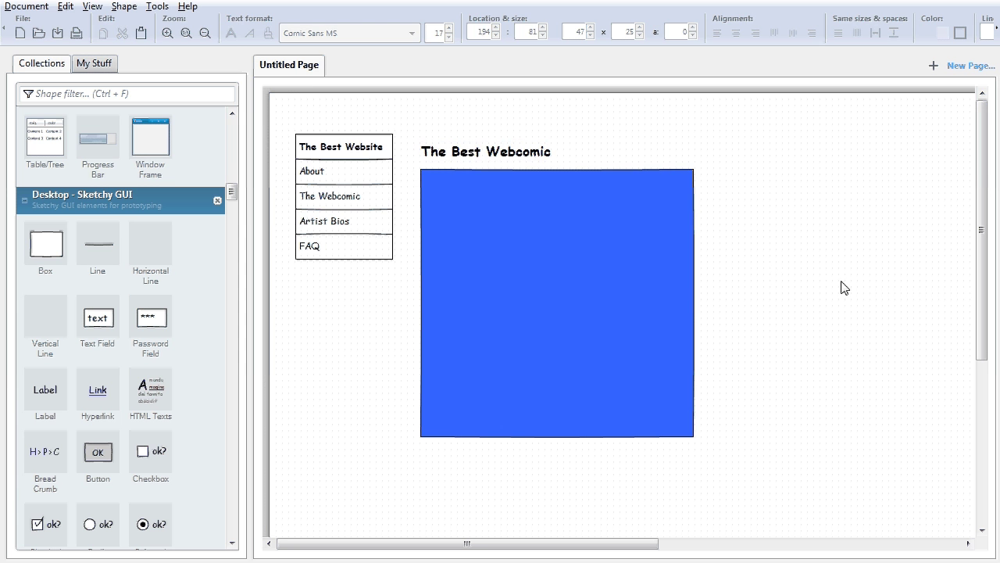
click(475, 151)
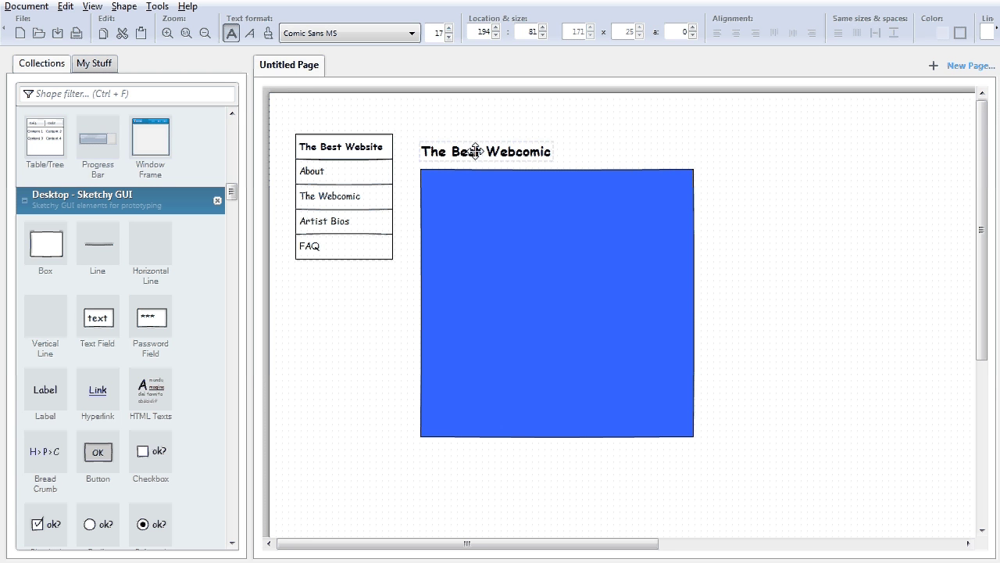
Top-align the heading with the menu, then nudge the blue box up to 195, 88.
shift+click(370, 152)
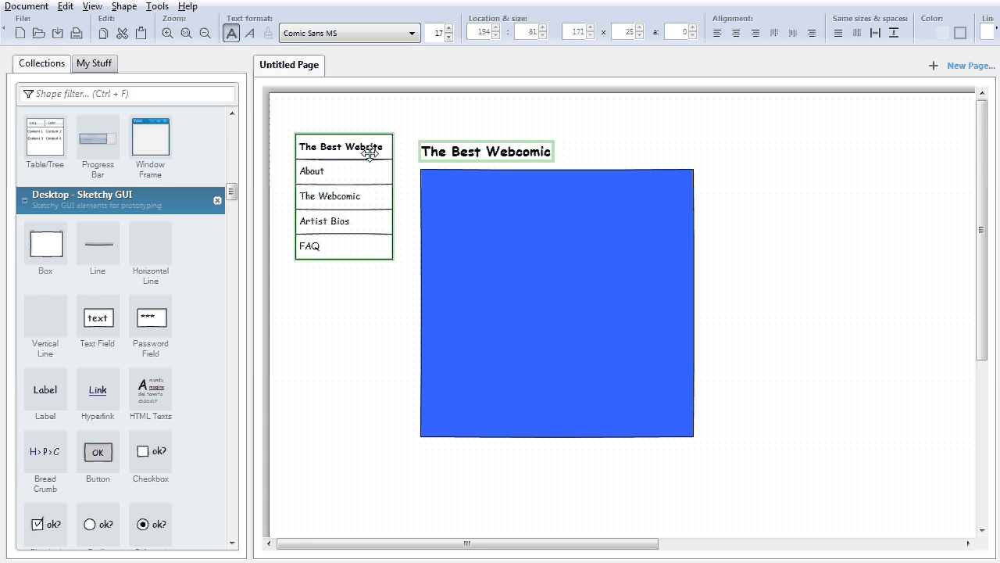
click(774, 34)
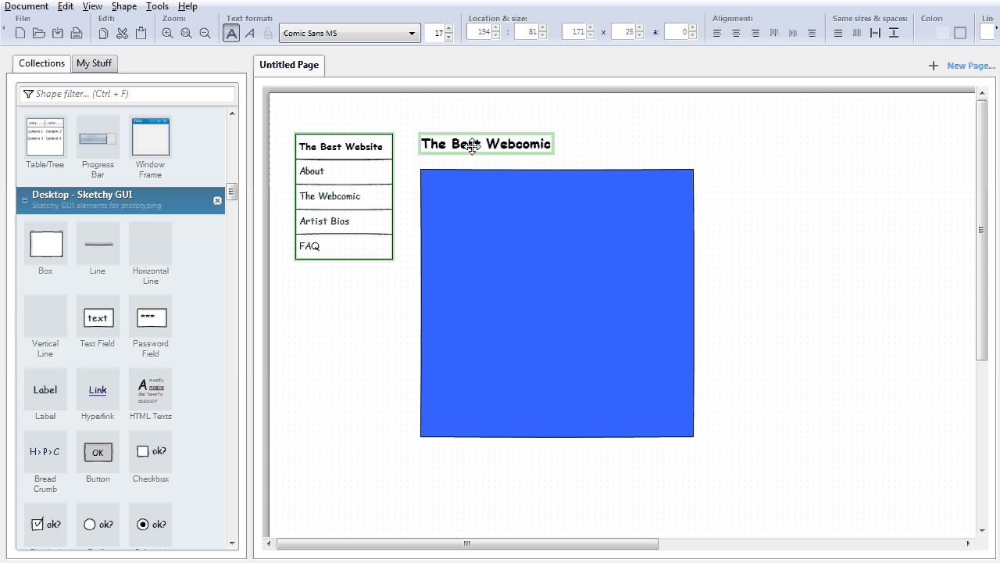
click(500, 212)
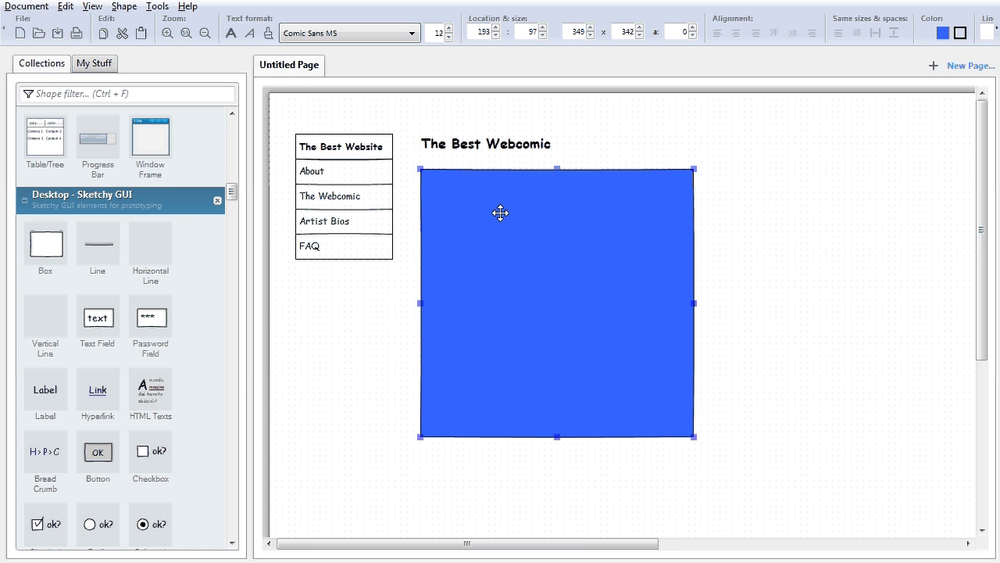
key(Up)
key(Up)
key(Up)
key(Up)
key(Up)
key(Up)
key(Up)
key(Up)
key(Up)
key(Up)
key(Up)
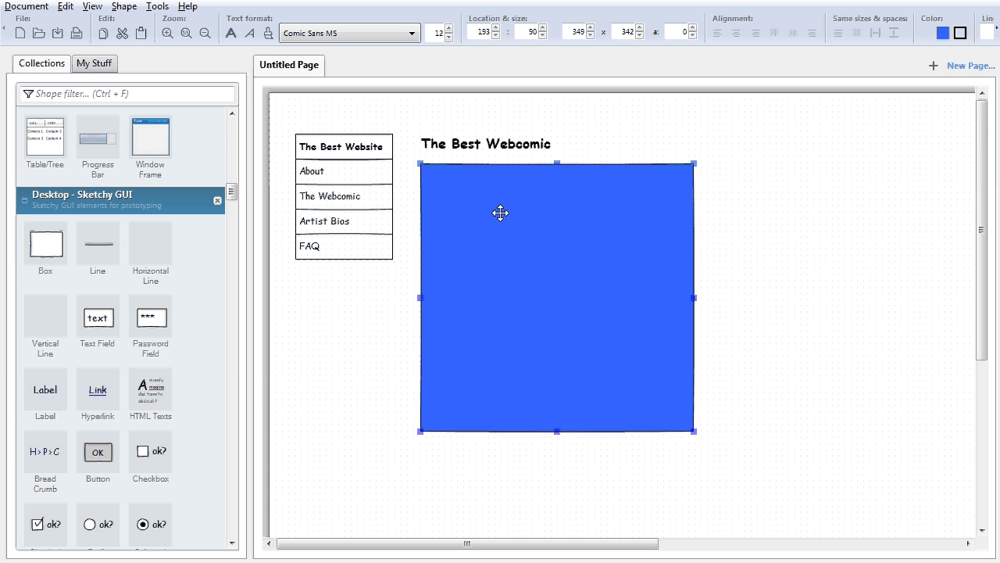
key(Up)
key(Up)
key(Up)
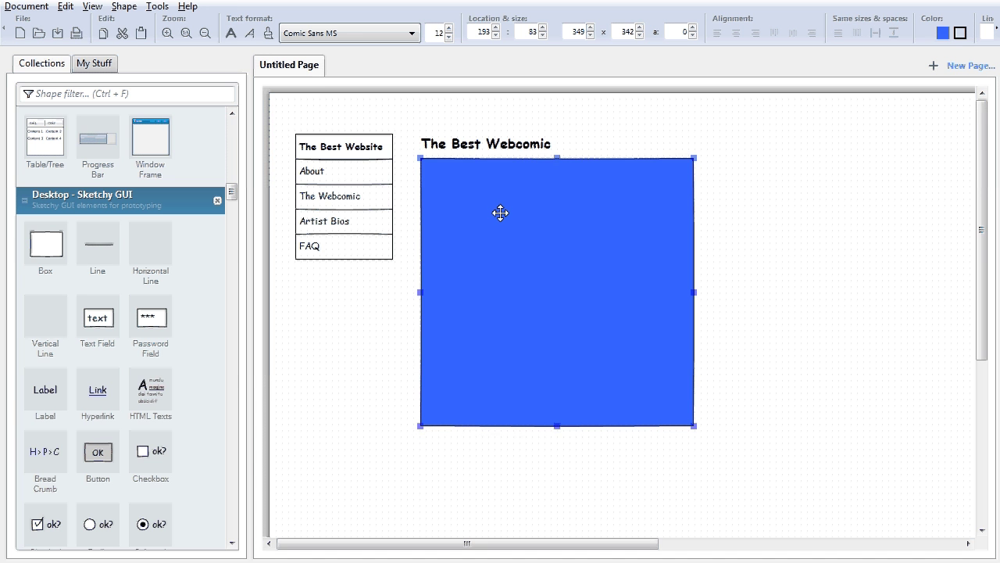
key(Down)
key(Down)
key(Down)
key(Up)
key(Down)
key(Right)
key(Left)
key(Right)
key(Right)
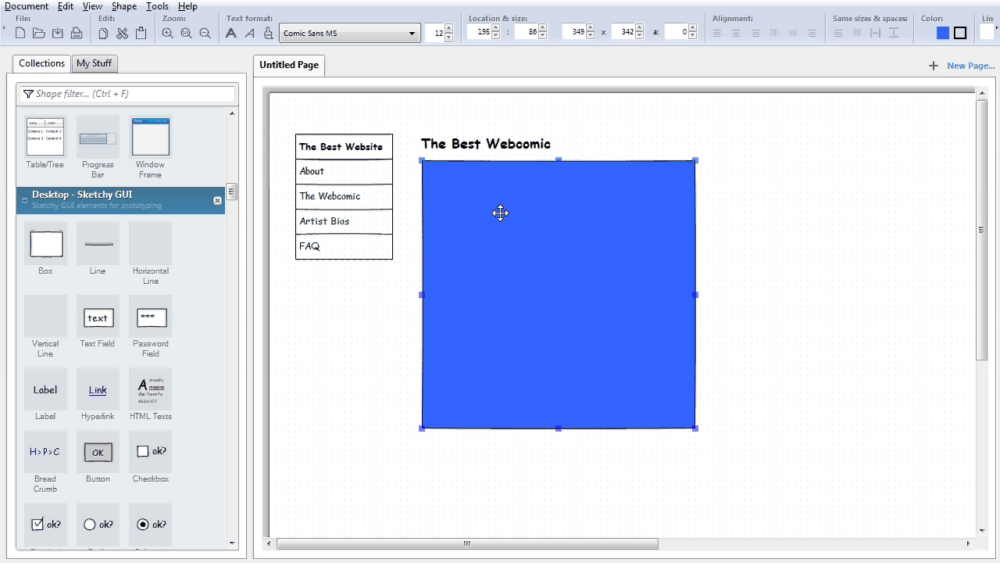
key(shift+Down)
key(shift+Up)
Place a new button labelled Random below the blue box.
click(864, 255)
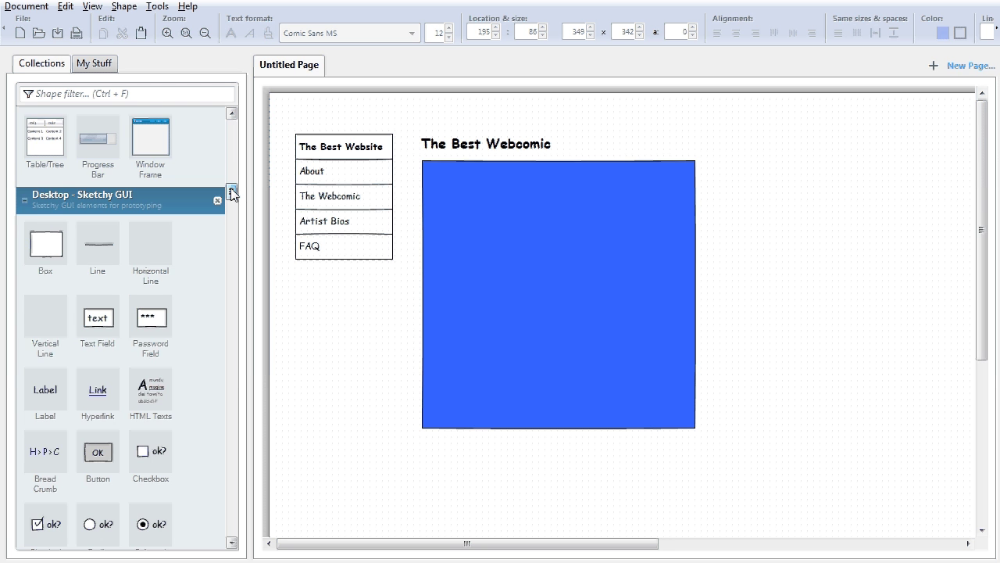
drag(231, 193, 231, 202)
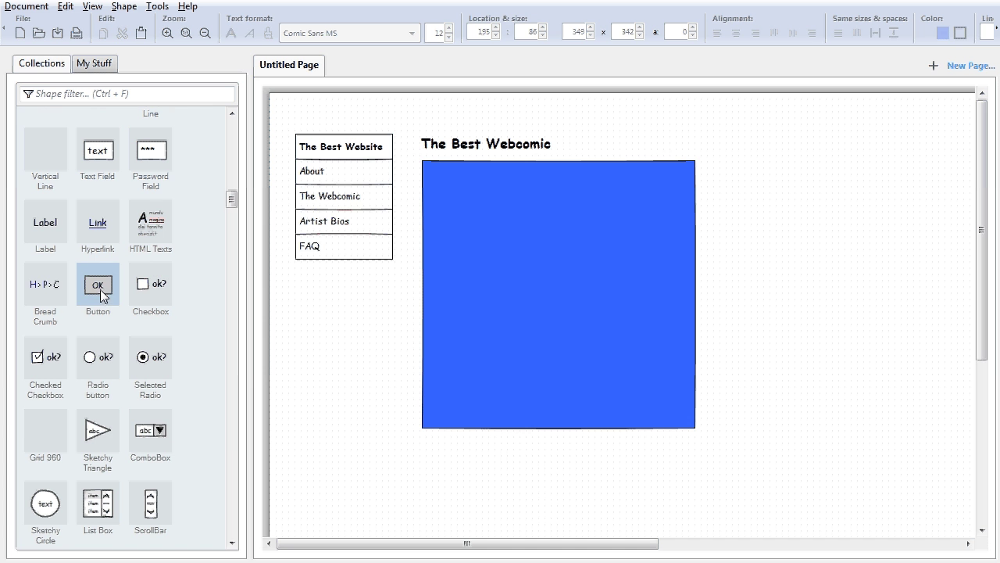
drag(102, 295, 545, 447)
double_click(547, 444)
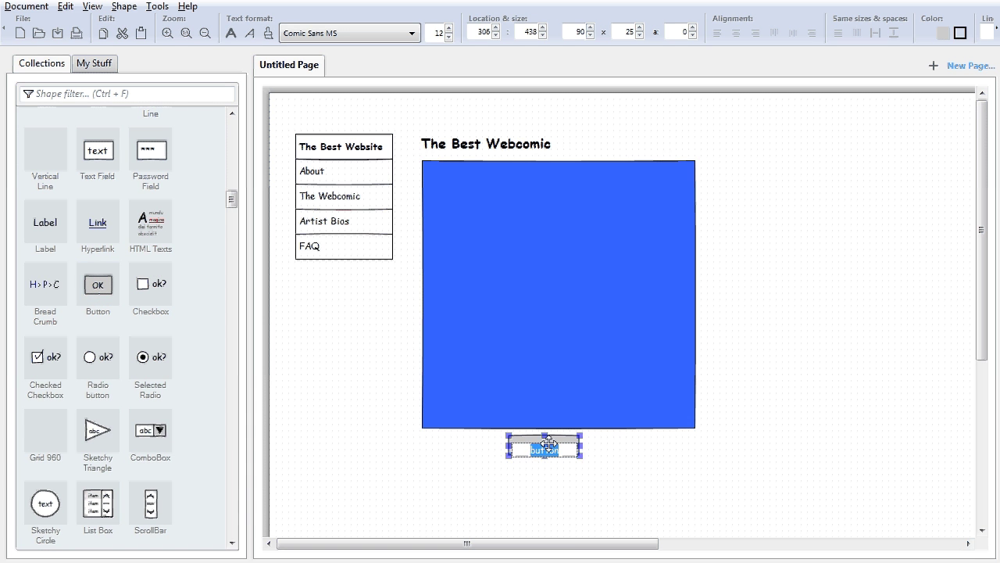
text(Random)
click(662, 497)
Narrow the Random button to width 75 and center it under the blue box.
click(550, 446)
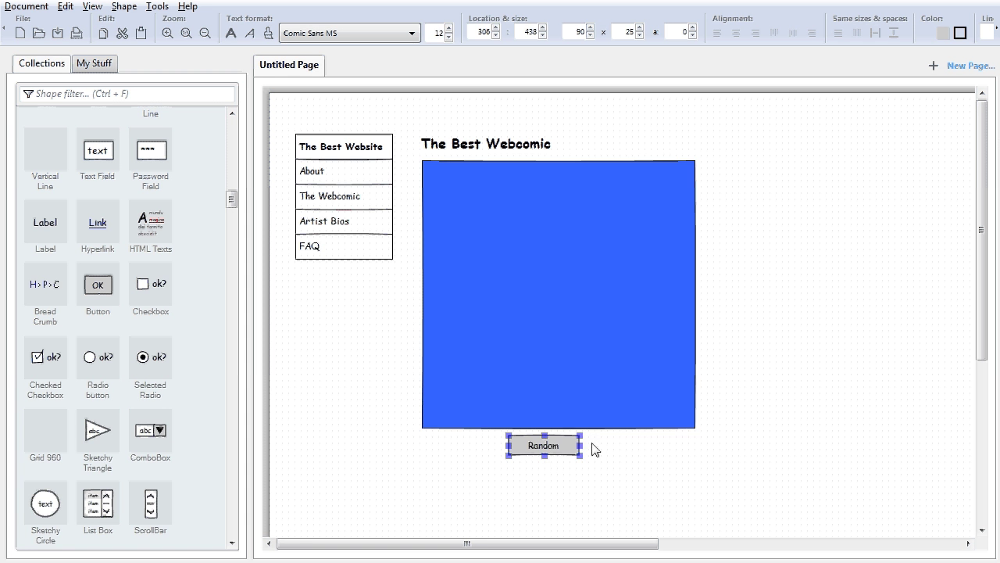
drag(579, 445, 565, 445)
click(609, 496)
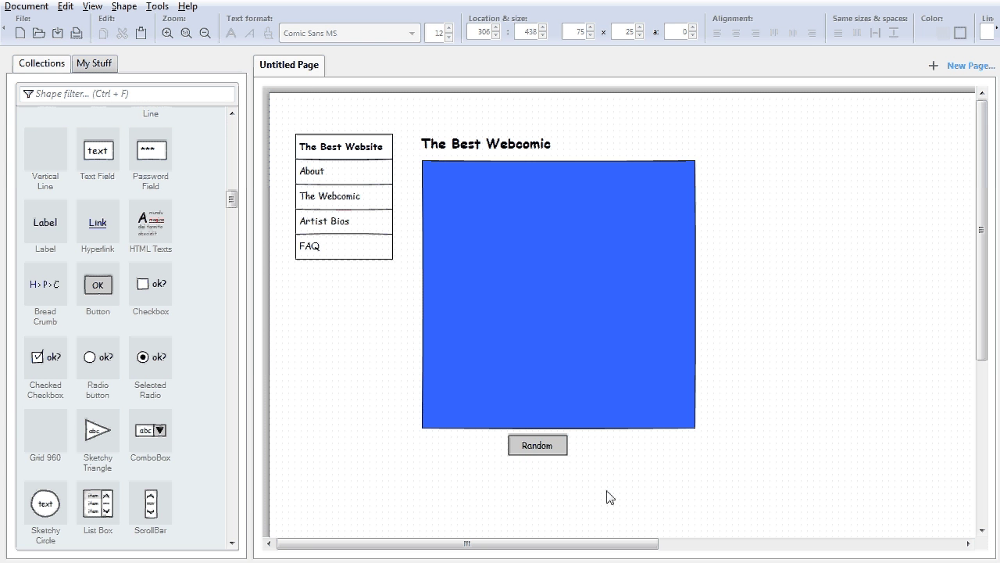
click(547, 280)
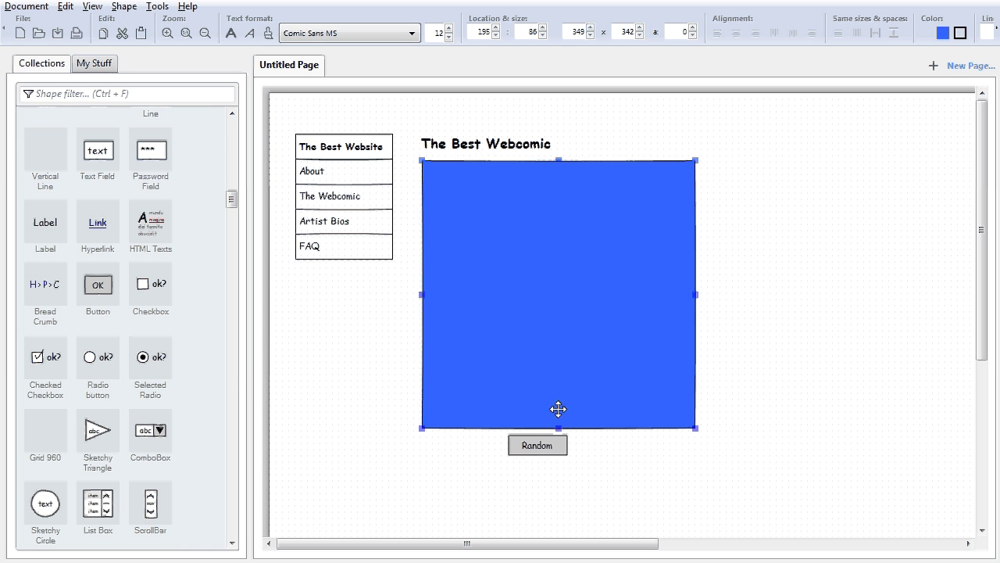
shift+click(545, 444)
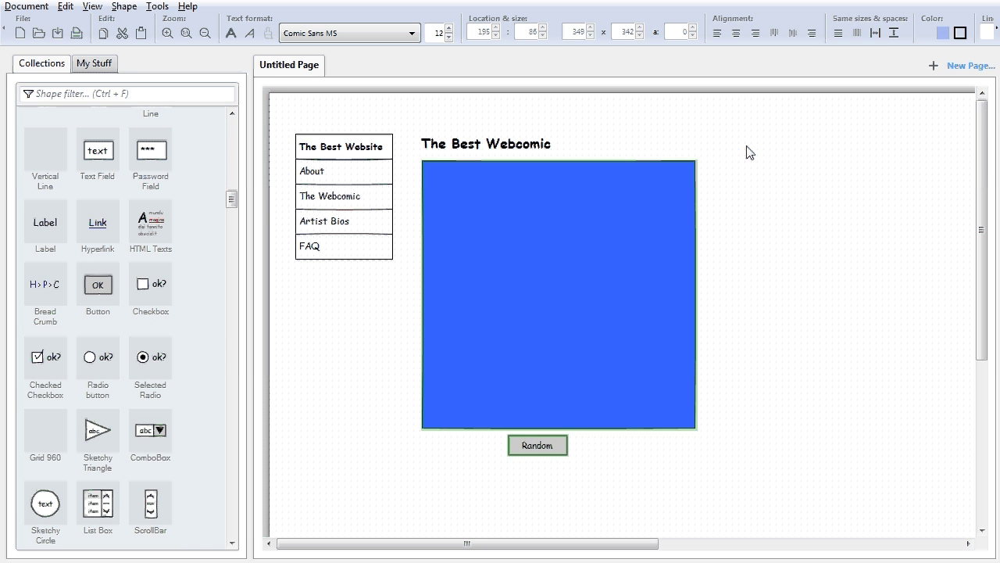
click(735, 35)
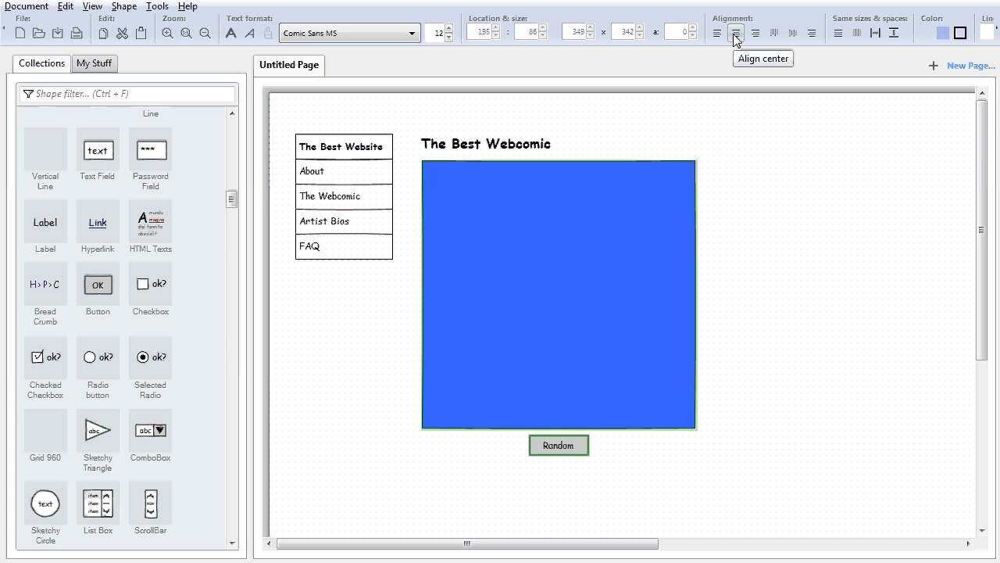
click(561, 504)
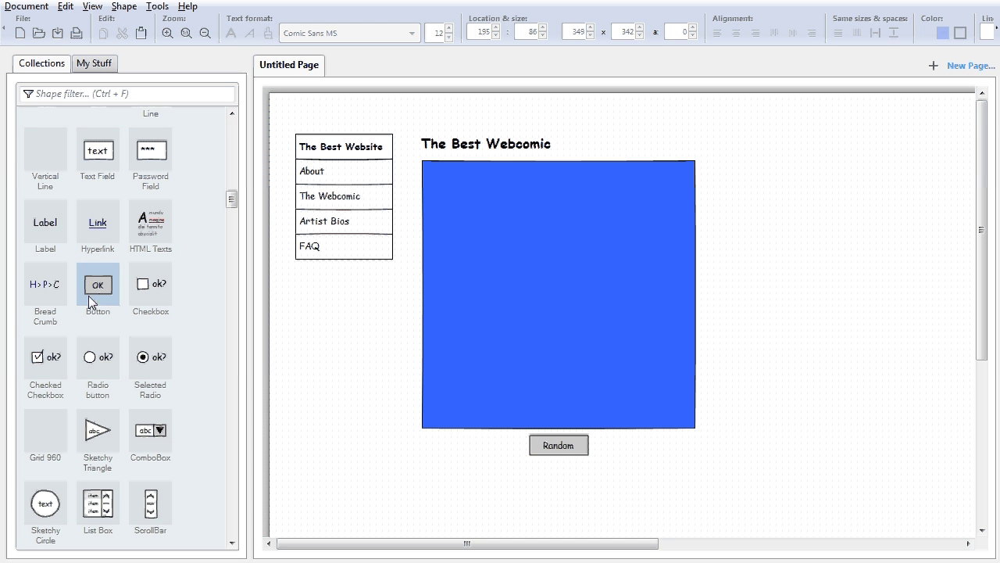
Duplicate the Random button to add one copy on each side.
click(569, 442)
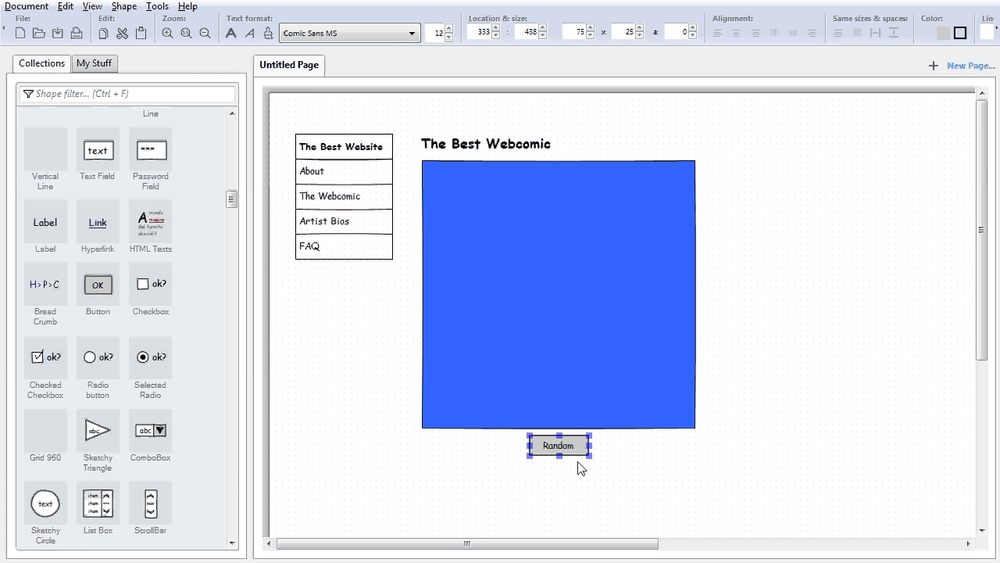
key(ctrl+d)
key(shift+Right)
key(shift+Right)
key(shift+Right)
key(shift+Right)
key(shift+Right)
key(shift+Right)
key(shift+Right)
key(shift+Right)
key(shift+Right)
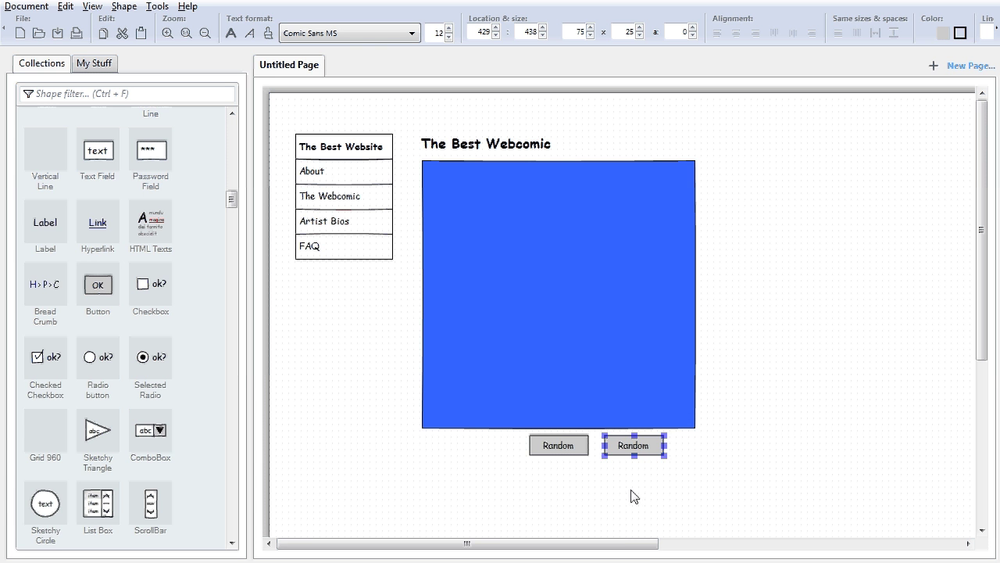
click(557, 441)
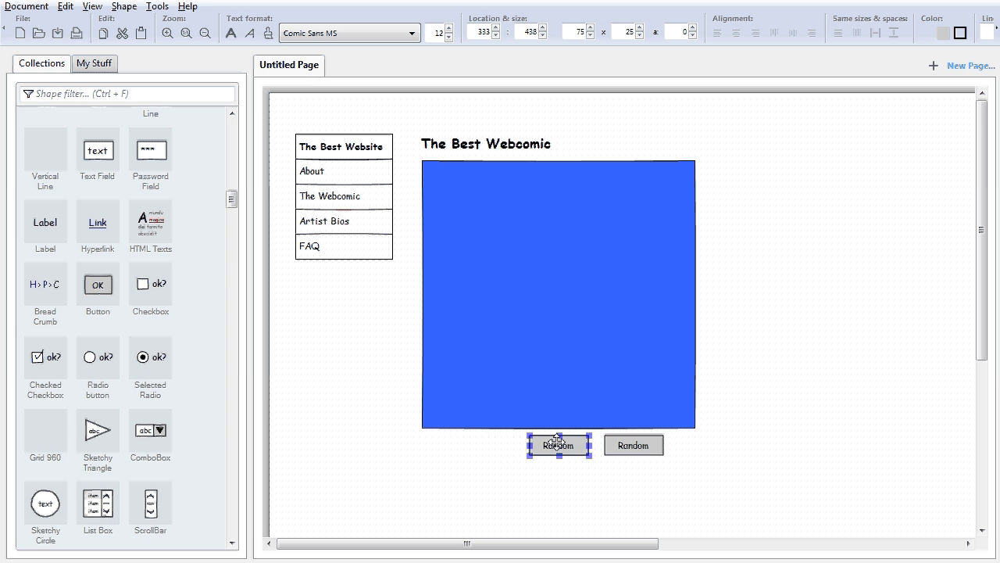
key(ctrl+d)
key(shift+Left)
key(shift+Left)
key(shift+Left)
key(shift+Left)
key(shift+Left)
key(shift+Left)
key(shift+Left)
key(shift+Left)
key(shift+Left)
key(shift+Left)
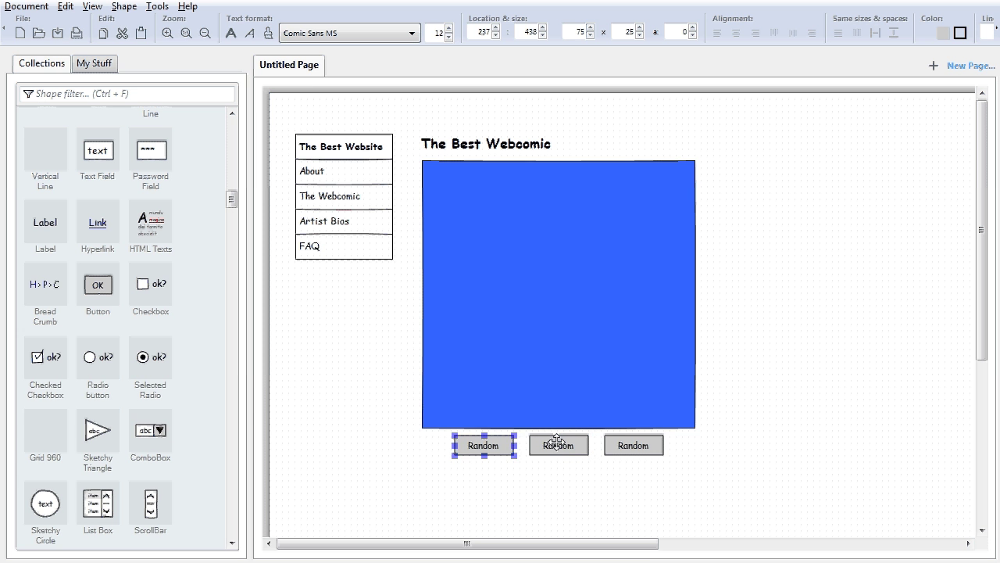
click(585, 509)
Label the left copy Previous and the right copy Next.
double_click(474, 447)
text(Back)
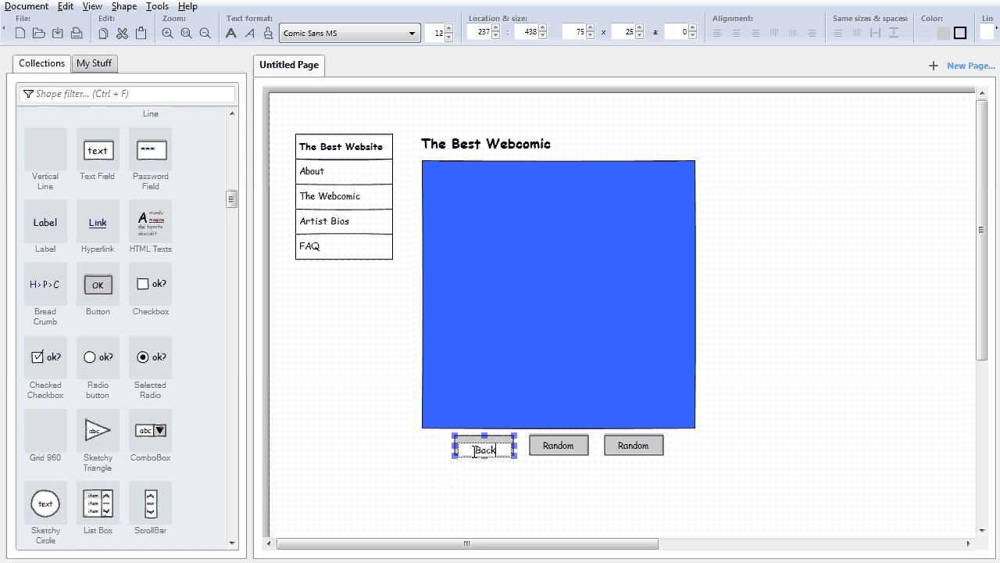
double_click(640, 445)
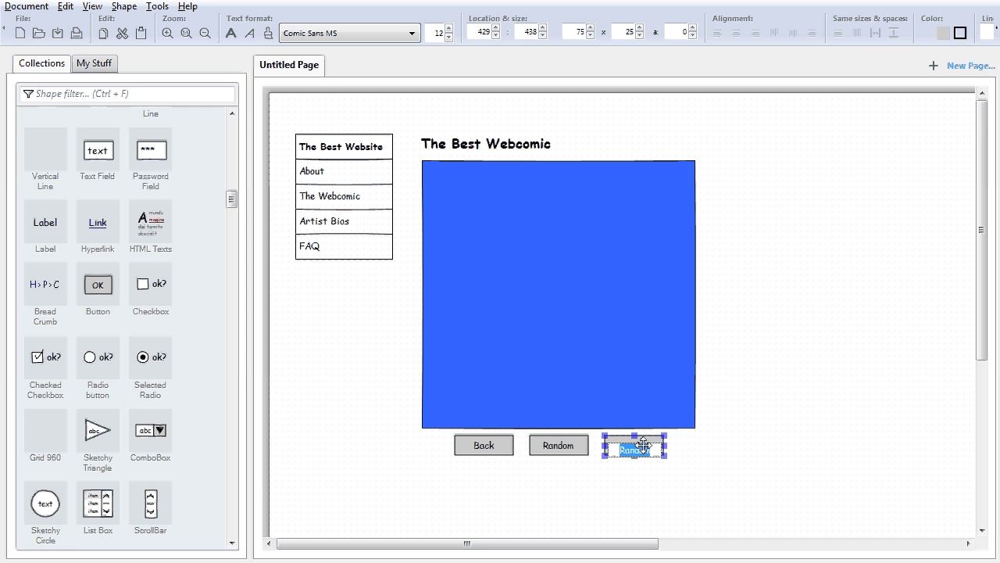
text(Front)
click(678, 500)
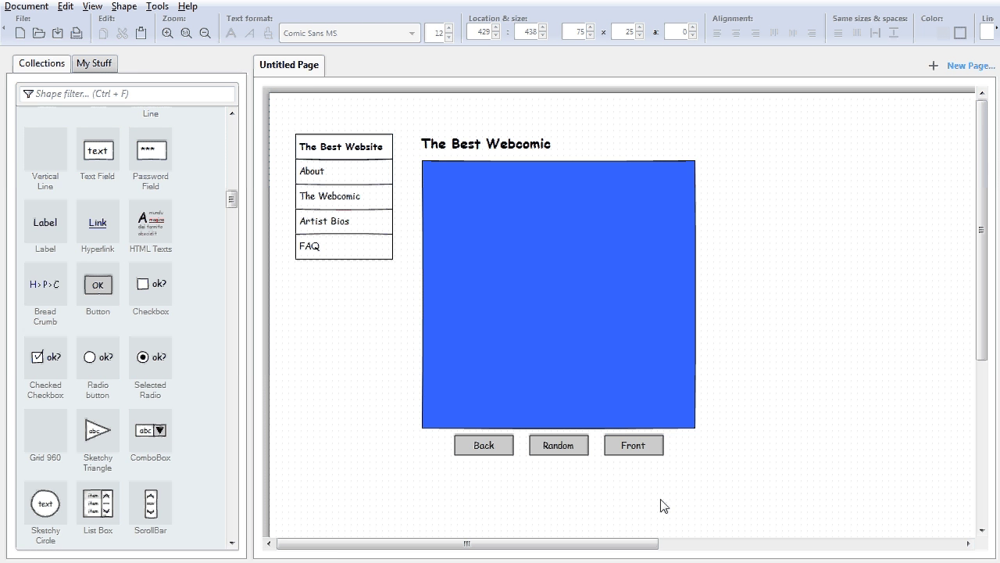
double_click(639, 445)
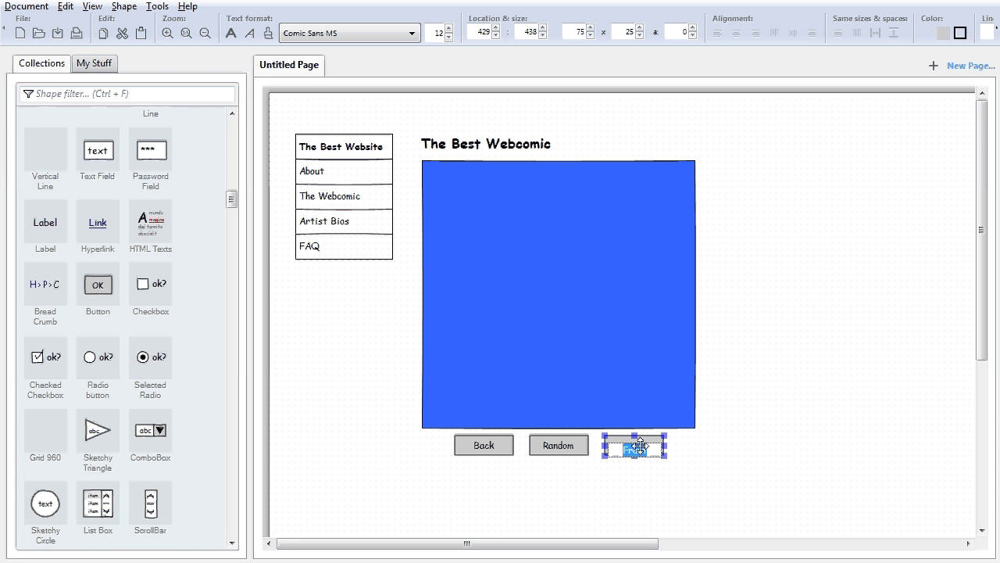
text(Next)
double_click(485, 446)
text(Last)
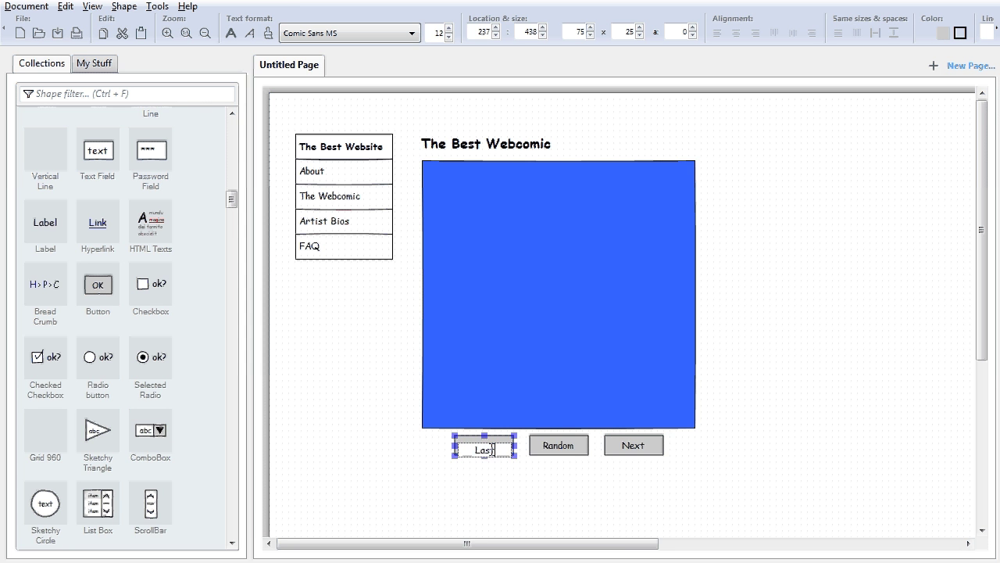
key(BackSpace)
key(BackSpace)
key(BackSpace)
key(BackSpace)
text(Previous)
click(561, 479)
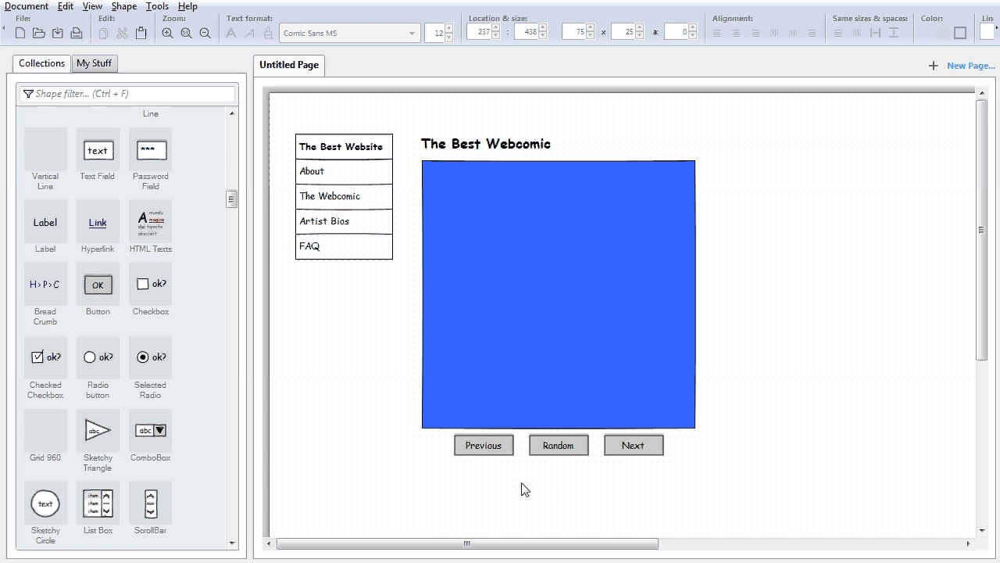
Shift Previous slightly right and nudge Next left, toward Random.
click(495, 445)
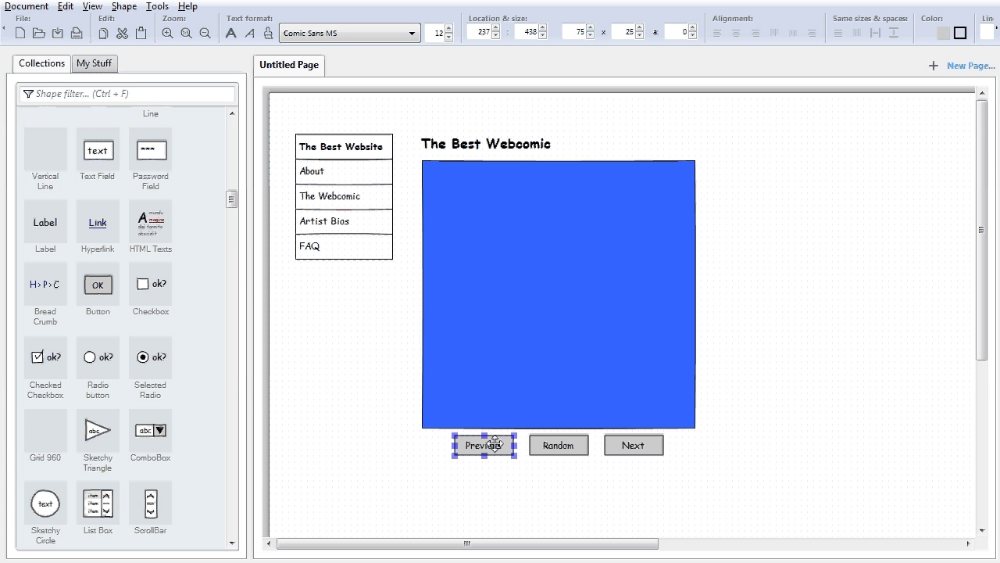
drag(497, 445, 502, 445)
click(635, 447)
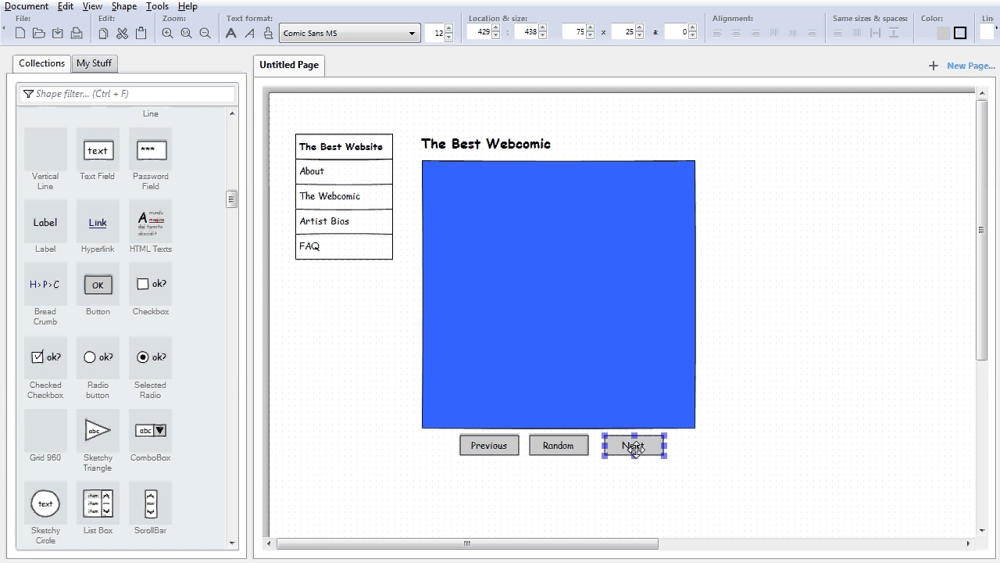
key(Left)
key(Left)
key(Left)
key(Left)
key(Left)
key(Left)
key(Left)
key(Left)
click(652, 503)
Shrink Next to 57 wide and Previous to 62 wide, keeping Random at 75.
click(637, 446)
drag(660, 445, 645, 446)
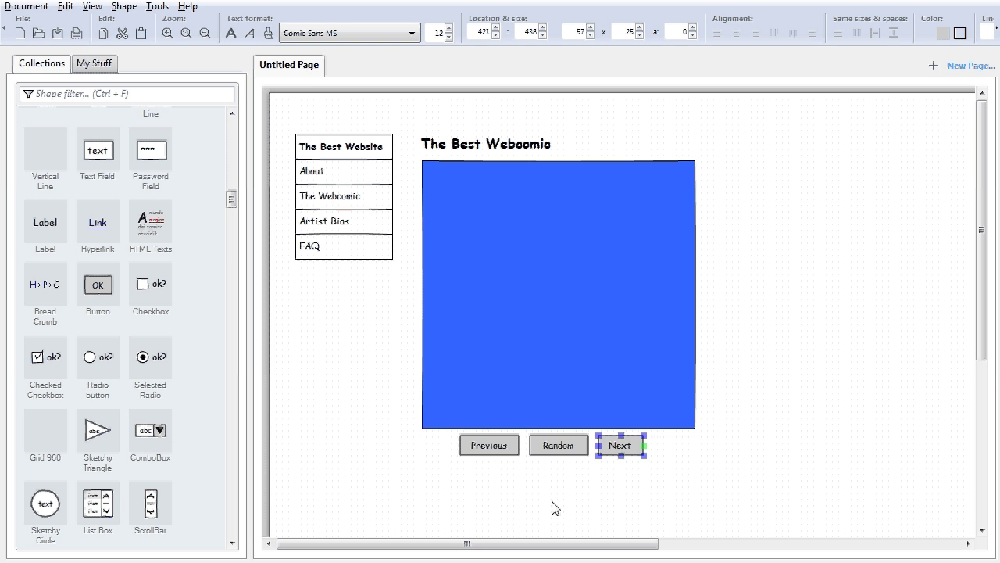
click(478, 444)
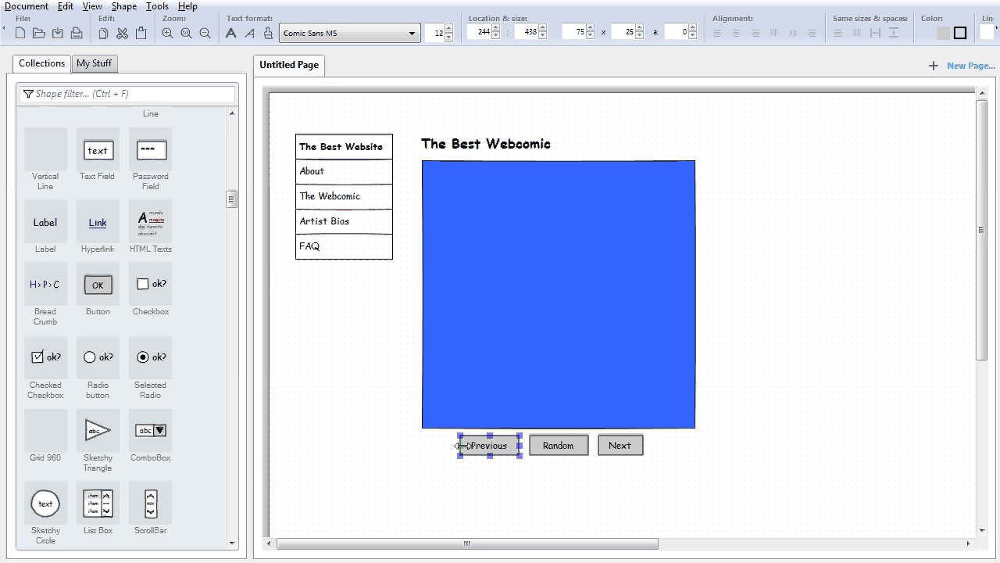
drag(465, 446, 476, 445)
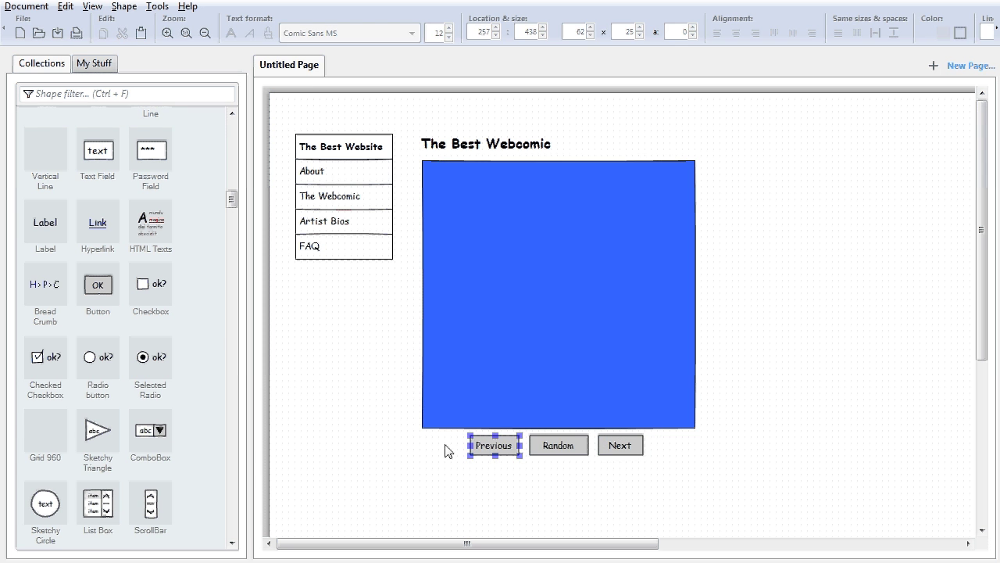
click(556, 445)
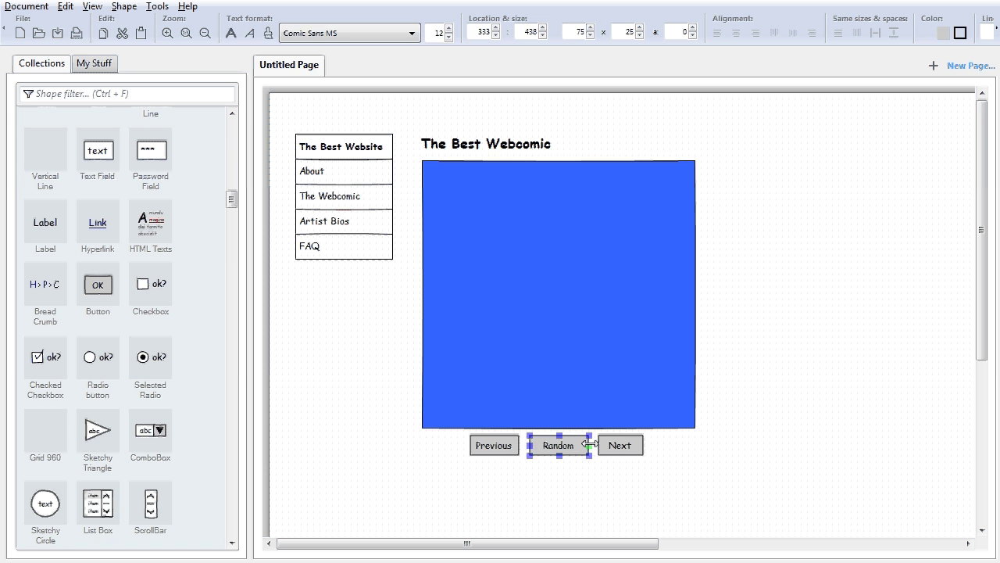
click(576, 478)
click(482, 445)
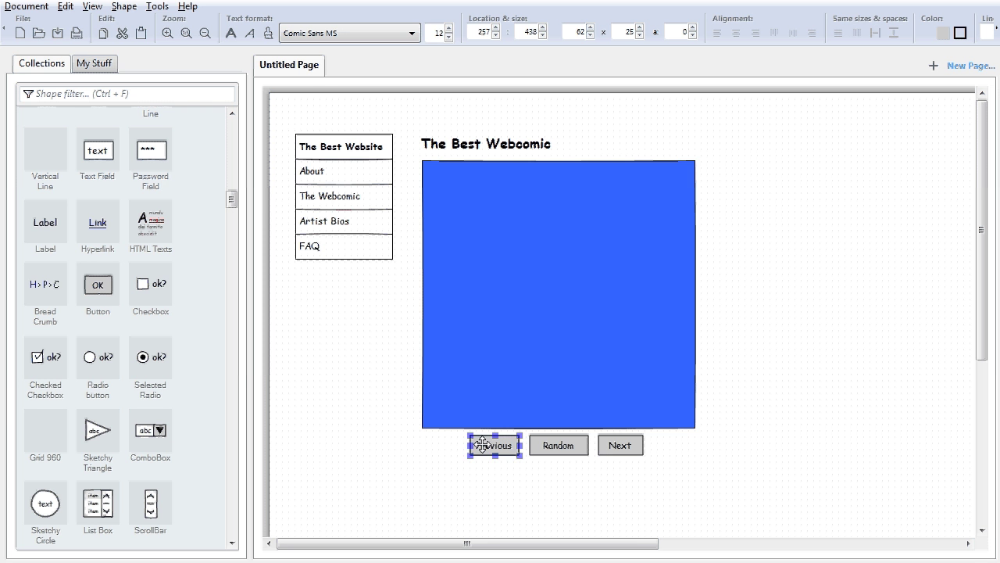
Duplicate Previous to its left and Next to its right.
key(ctrl+d)
key(Left)
key(Left)
key(Left)
key(Left)
key(Left)
key(Left)
key(Left)
click(538, 494)
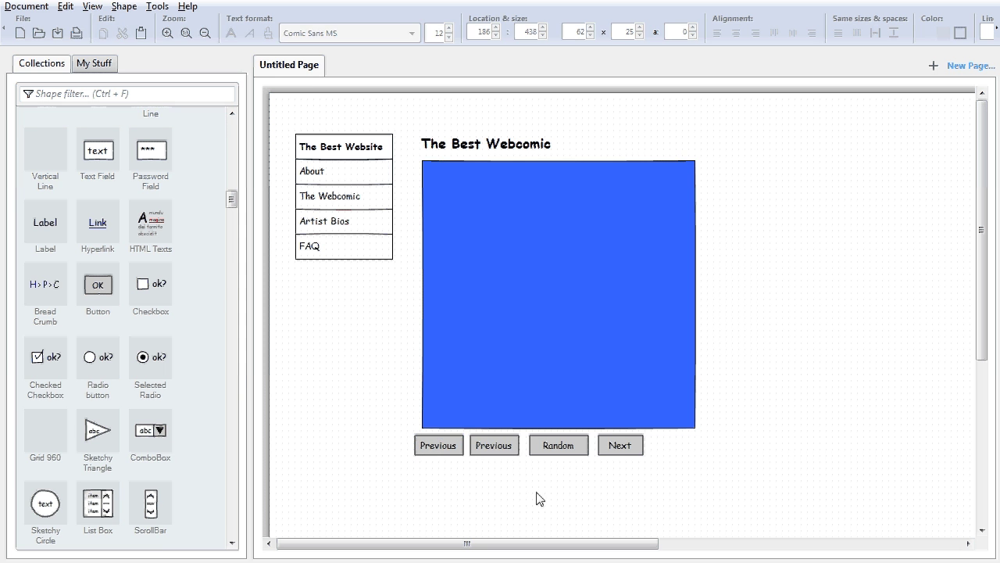
click(615, 438)
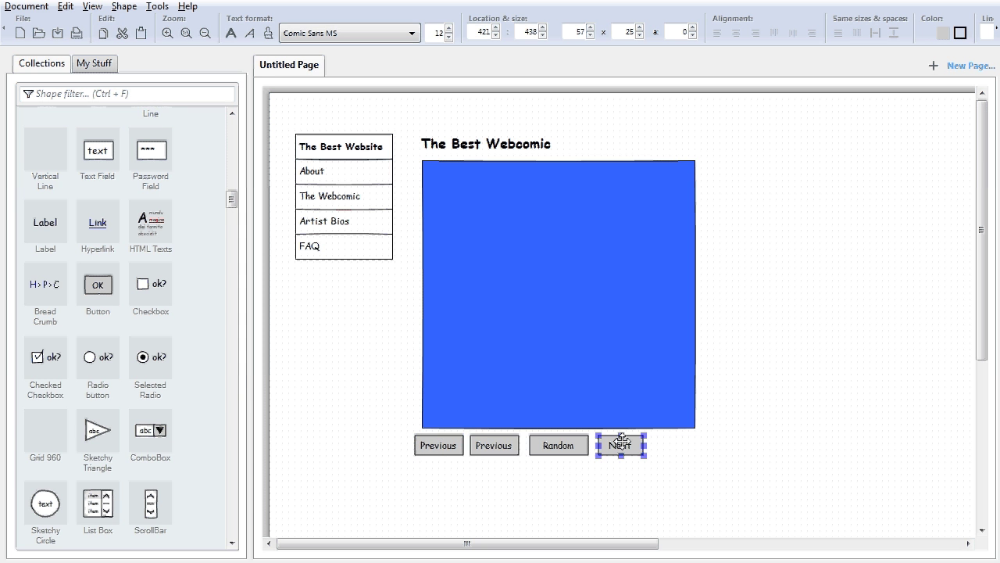
drag(622, 442, 672, 442)
key(Right)
key(Right)
key(Right)
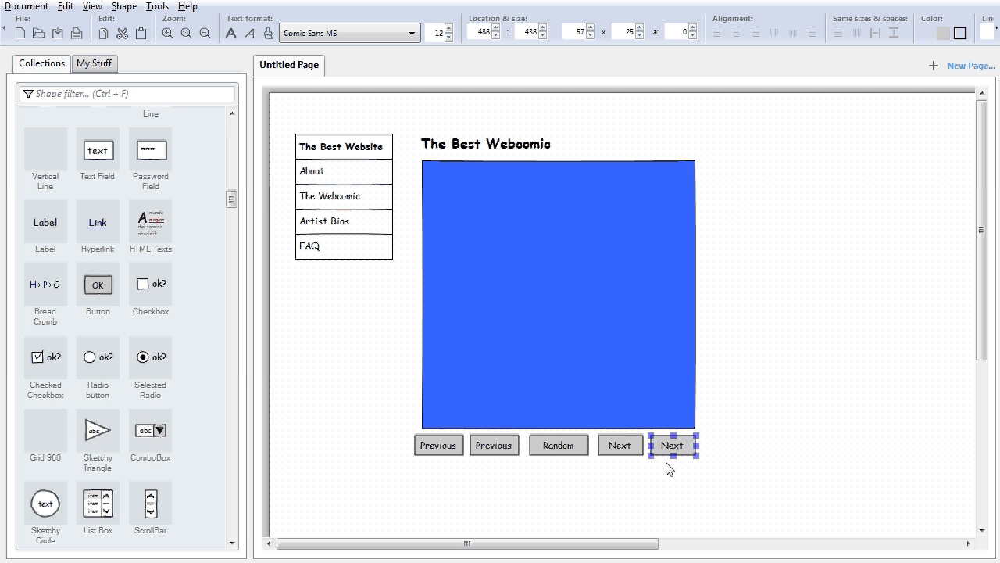
Label the new leftmost button First and the rightmost Current.
double_click(442, 444)
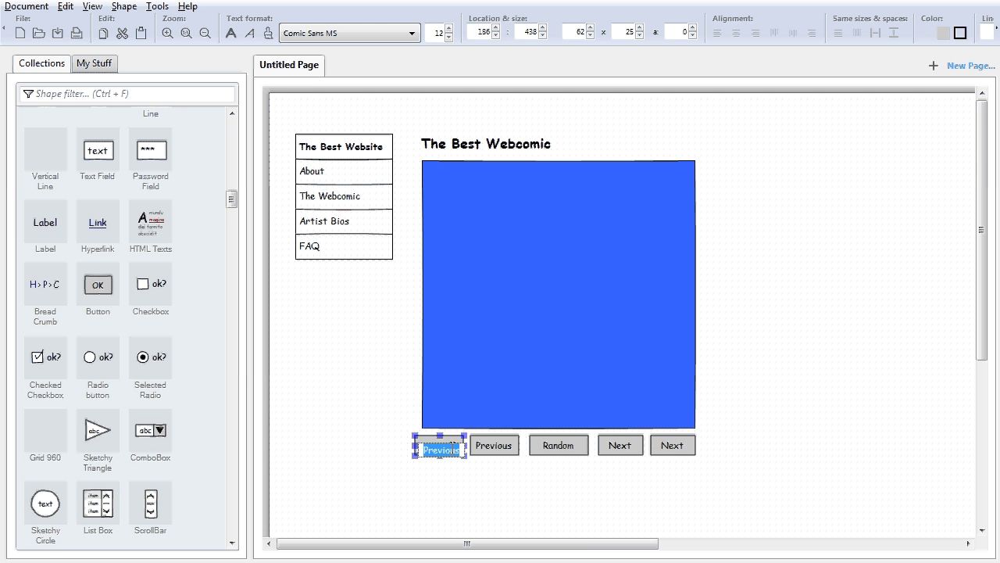
text(First)
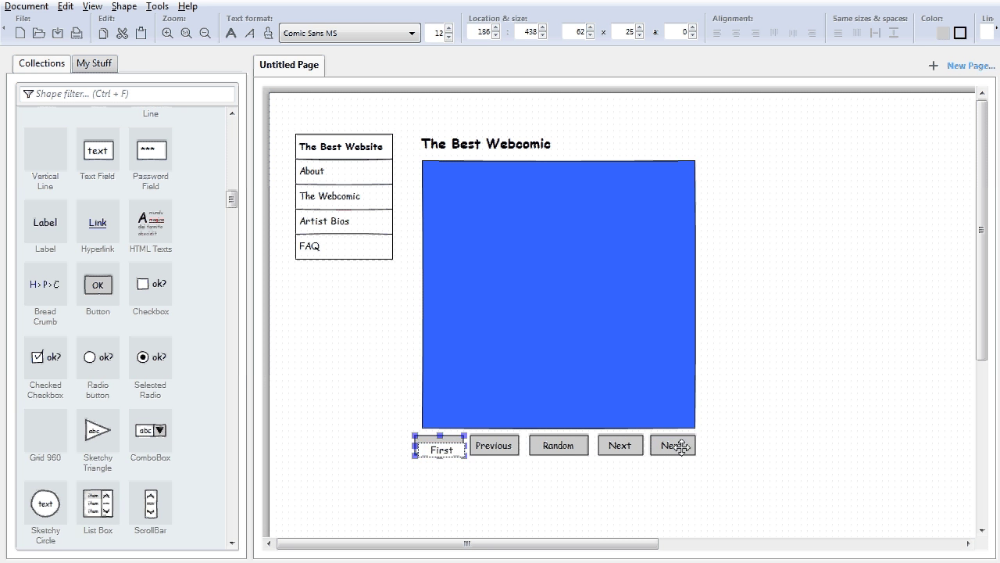
click(677, 445)
double_click(677, 445)
text(Current)
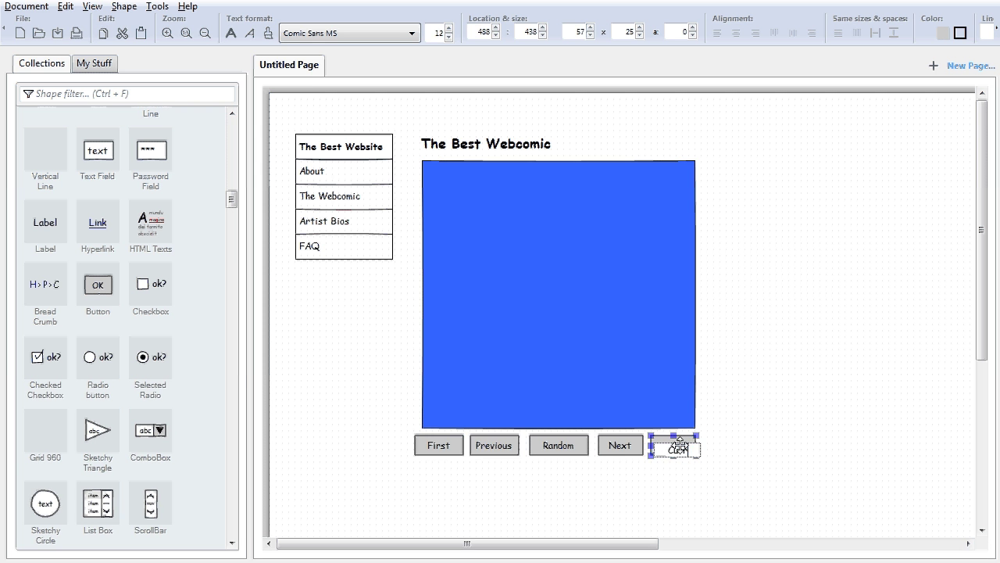
click(755, 473)
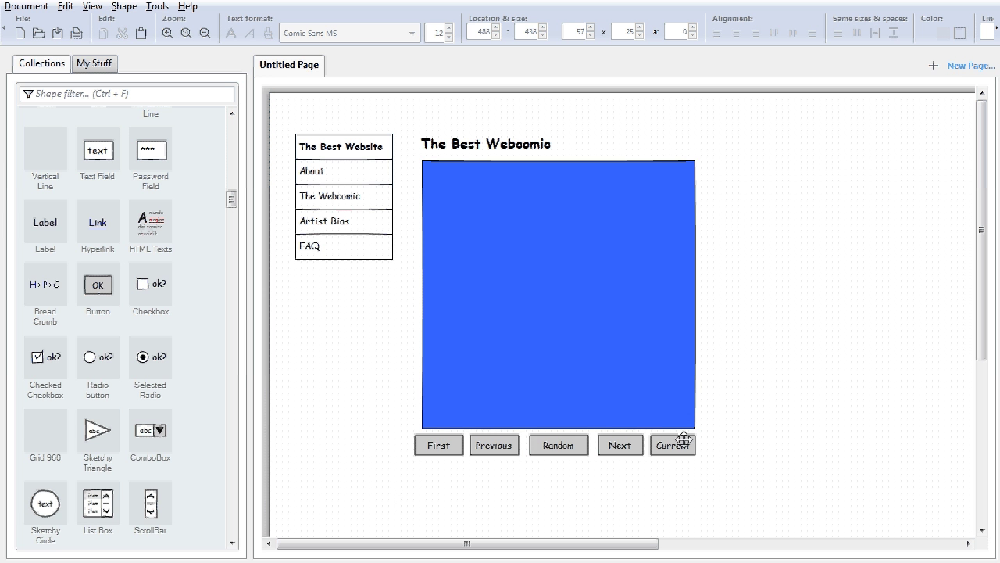
Align First to the blue panel's left edge and Current to its right edge.
click(684, 446)
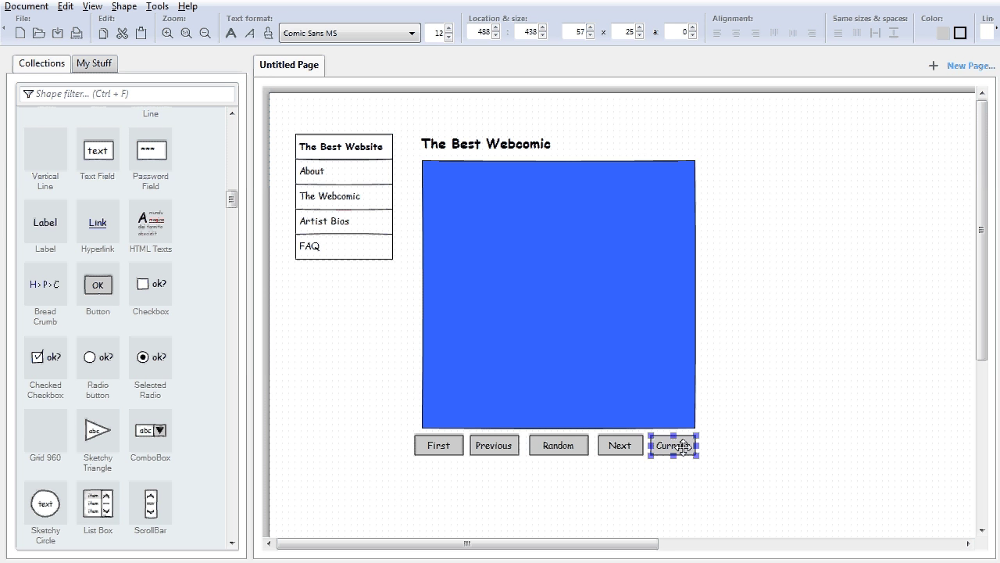
click(426, 449)
key(shift+Right)
key(shift+Right)
key(shift+Right)
key(shift+Right)
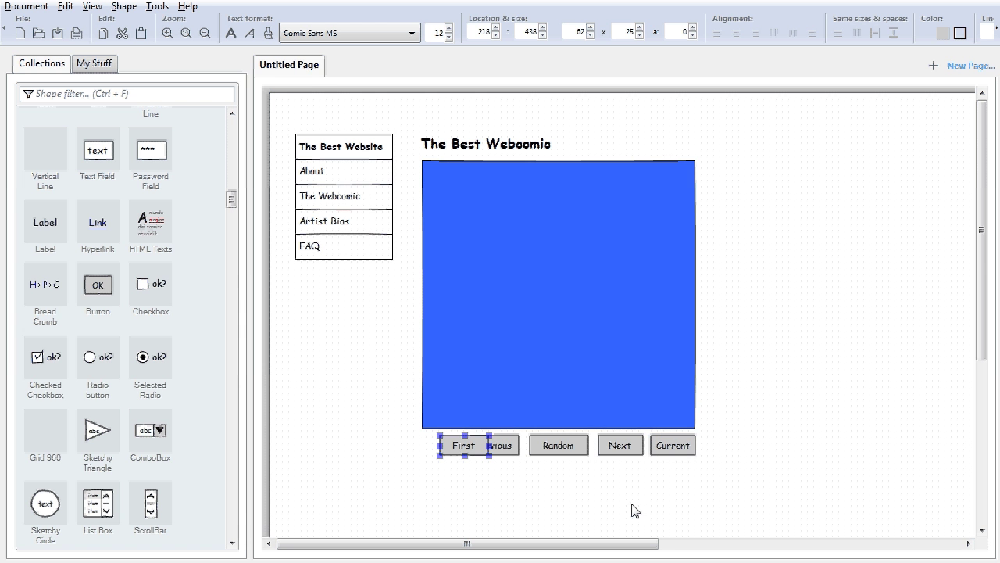
shift+click(534, 372)
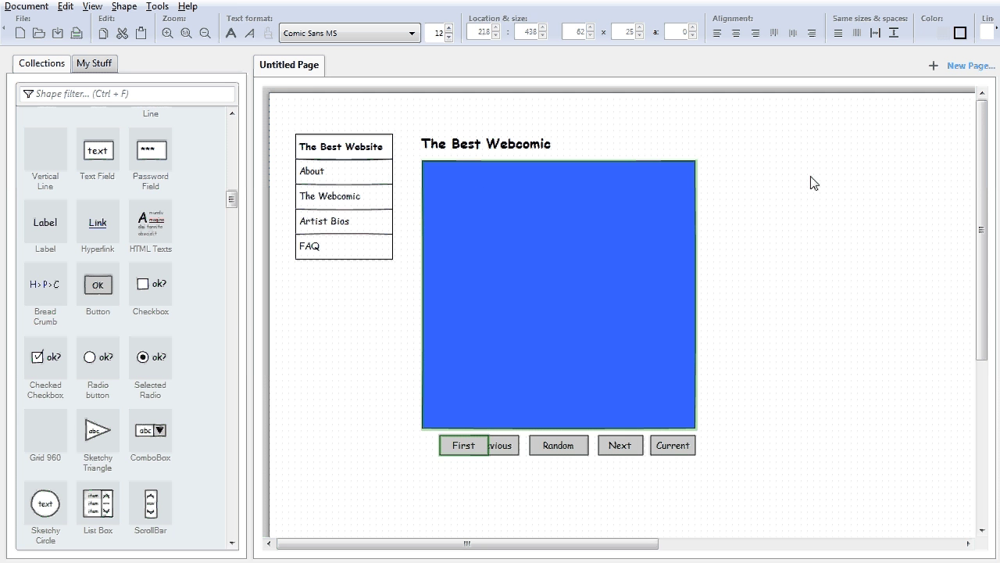
click(717, 33)
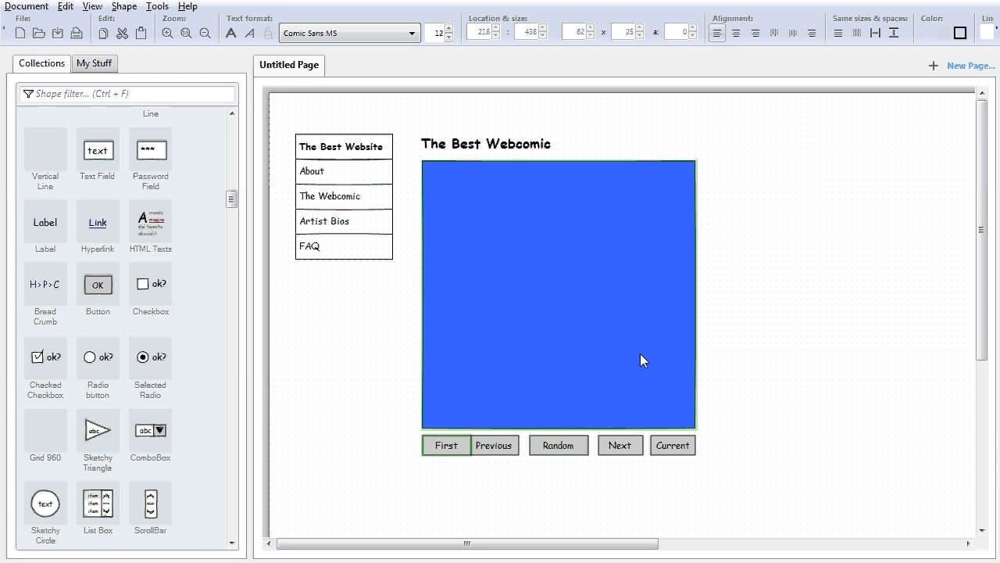
click(671, 444)
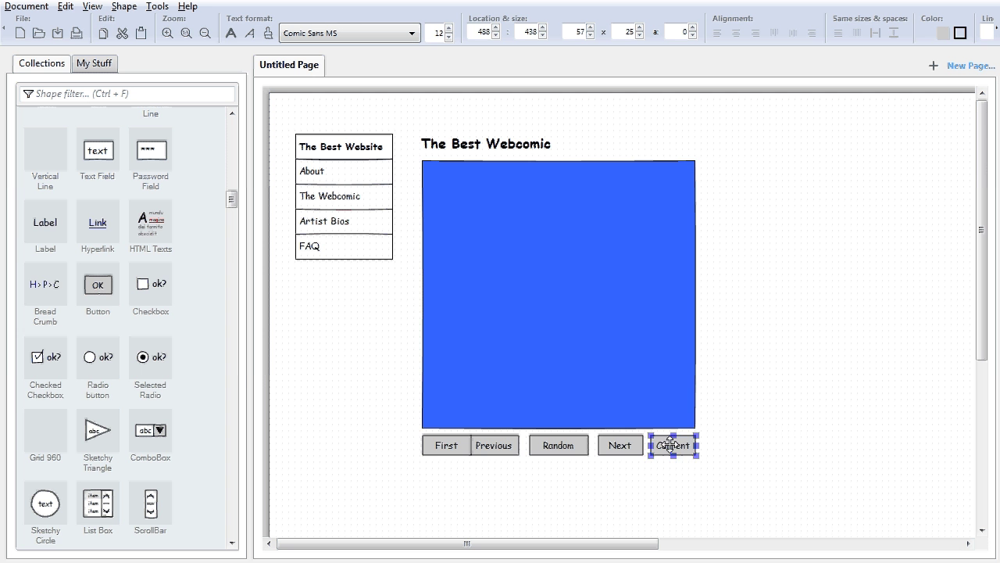
drag(671, 444, 646, 444)
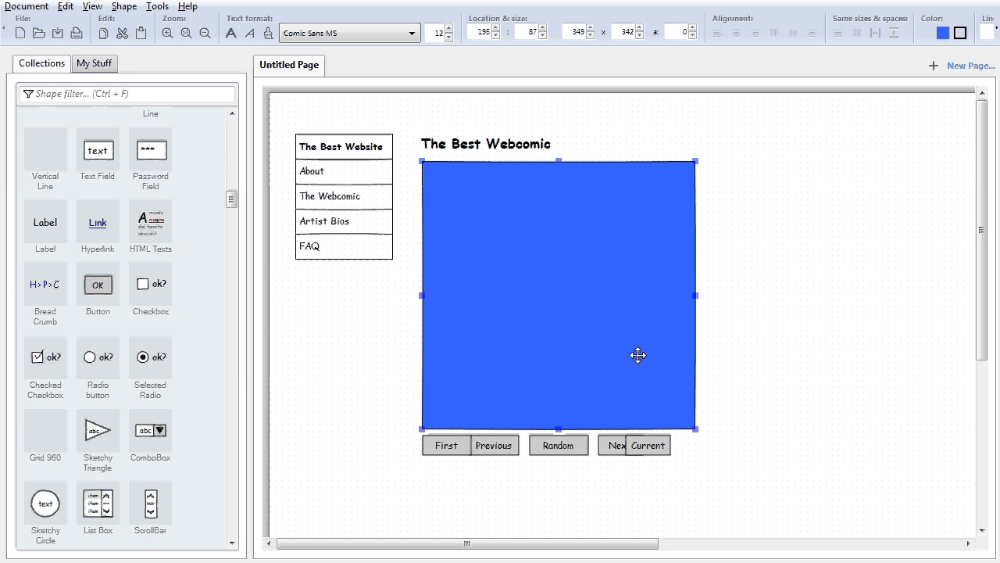
click(655, 445)
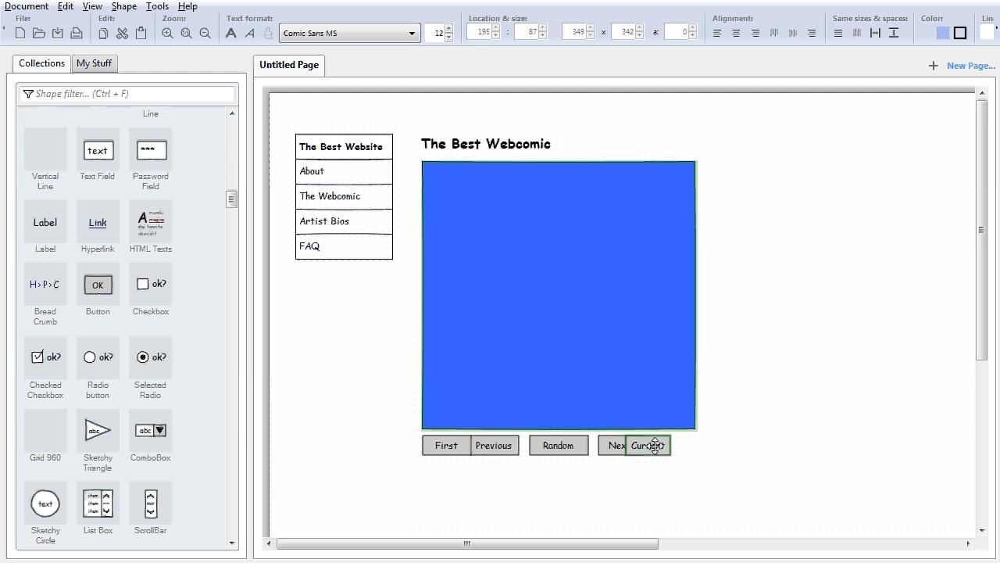
click(756, 34)
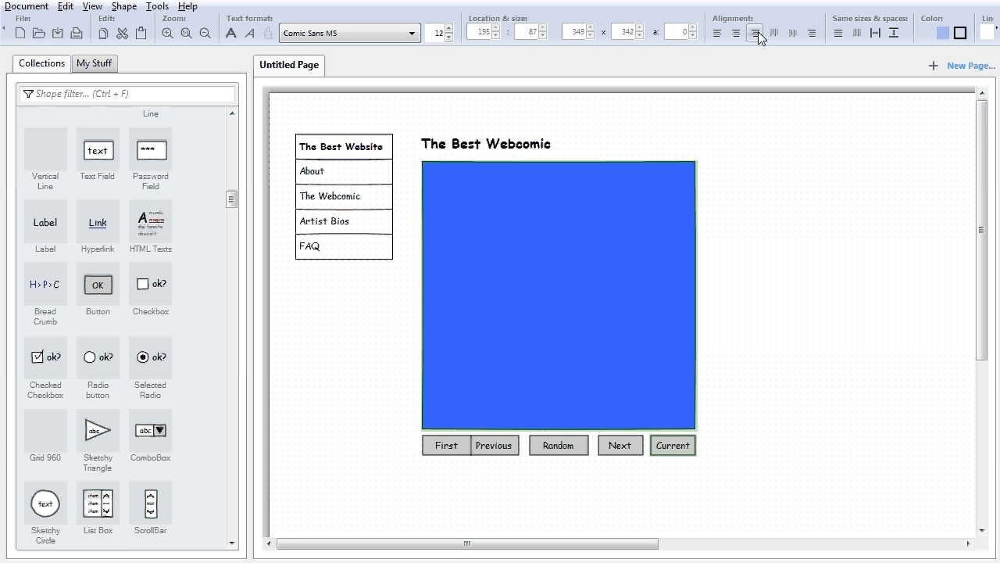
Distribute the five buttons evenly across the row.
click(447, 445)
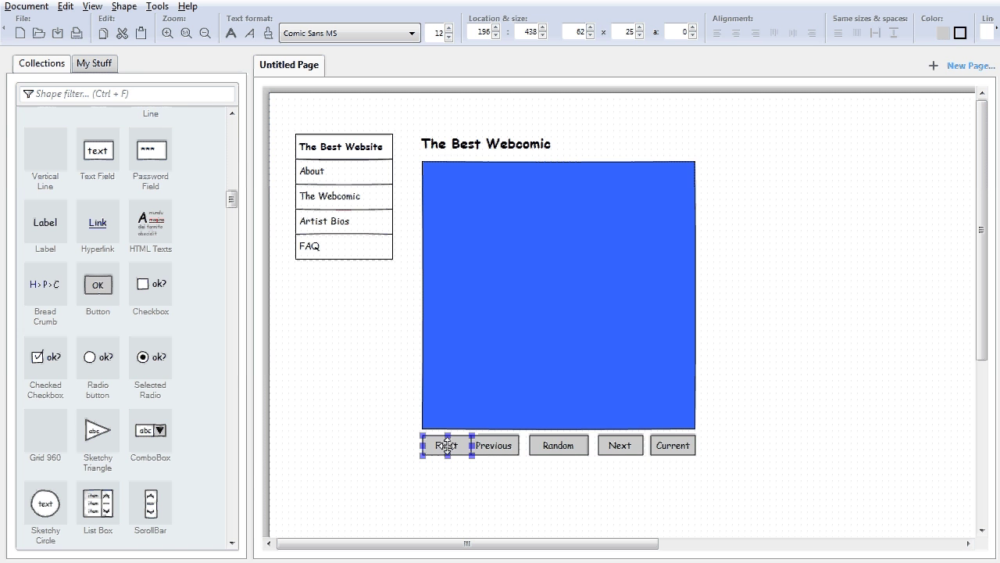
shift+click(492, 445)
shift+click(555, 445)
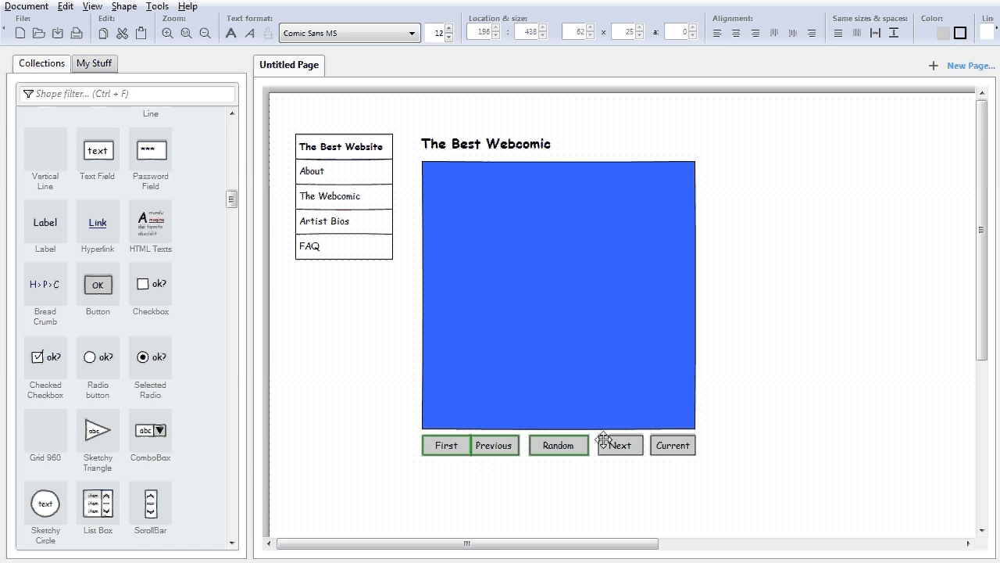
shift+click(616, 445)
shift+click(671, 445)
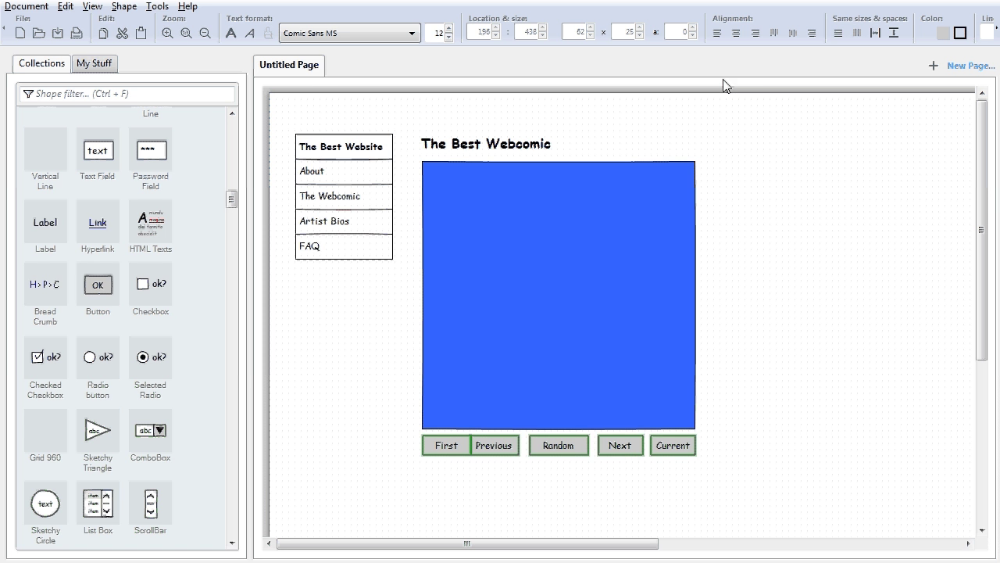
click(876, 34)
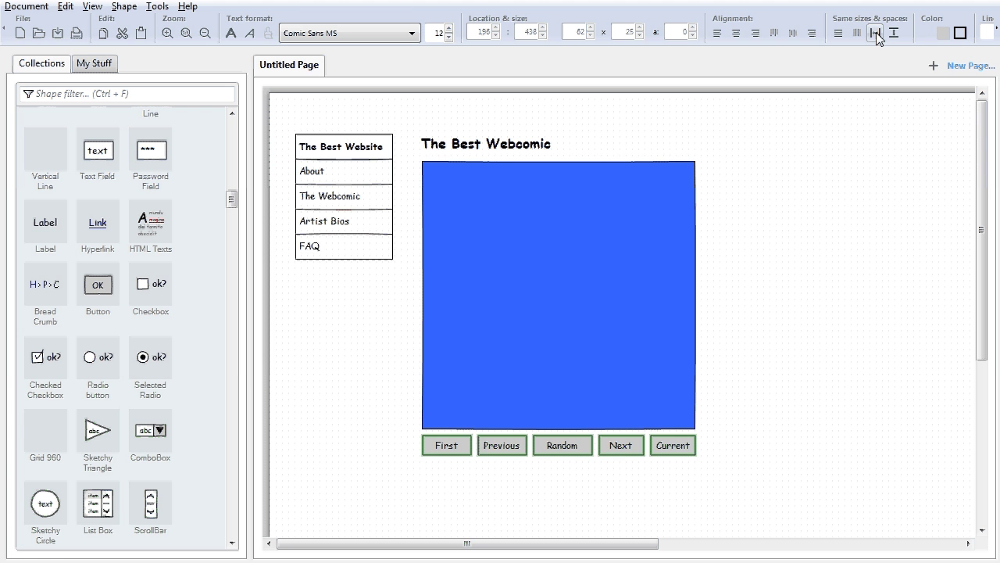
click(748, 499)
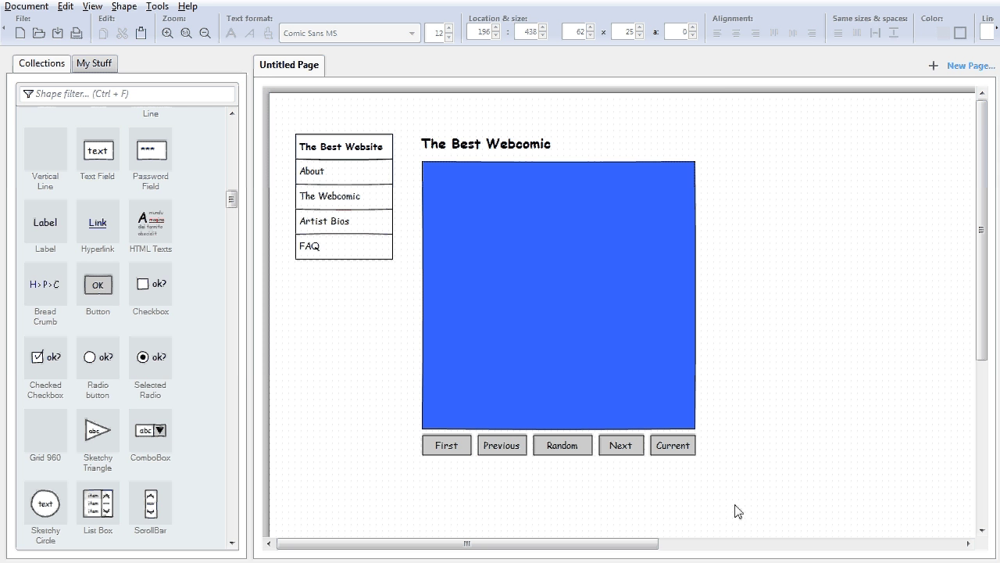
Change the page title to 'Main Webcomic Page' in its properties.
double_click(296, 71)
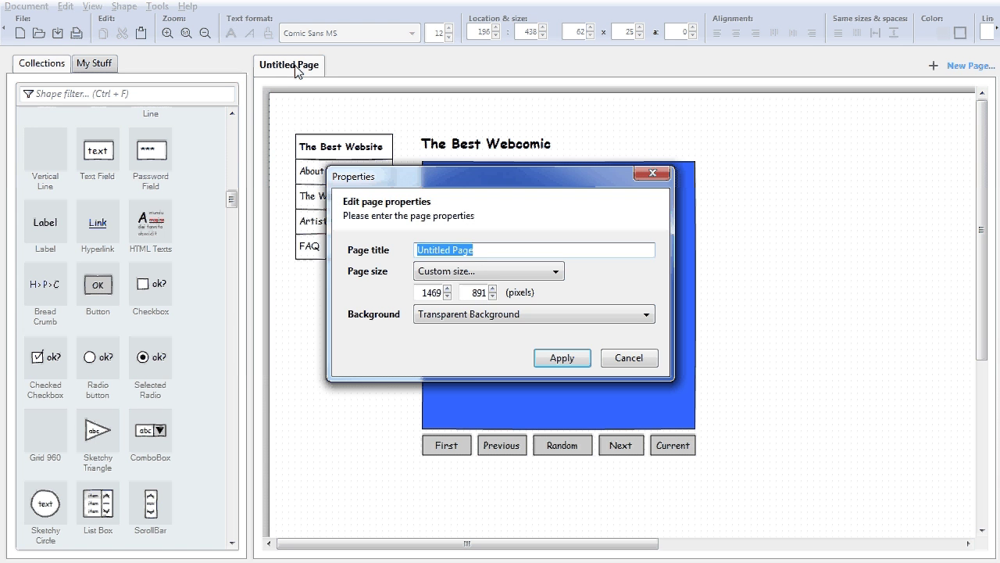
key(BackSpace)
text(Main W)
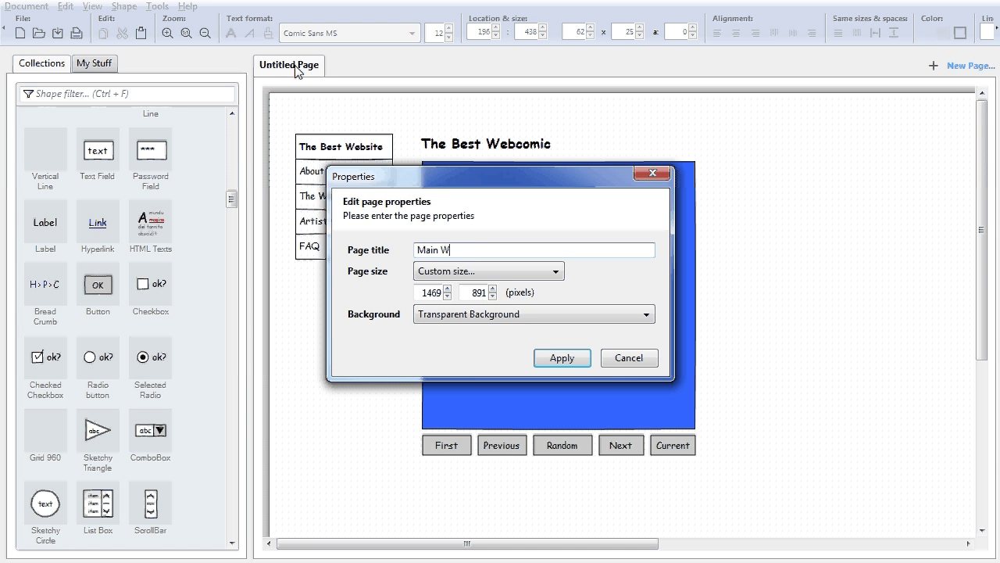
text(ebcomic Page)
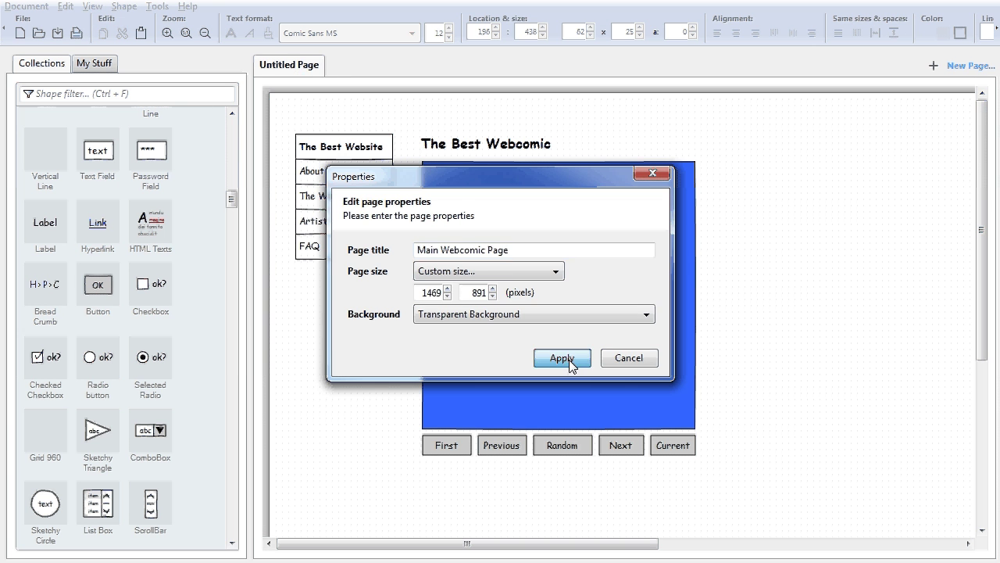
click(569, 360)
Create a blank page titled About Page, then delete it.
right_click(326, 69)
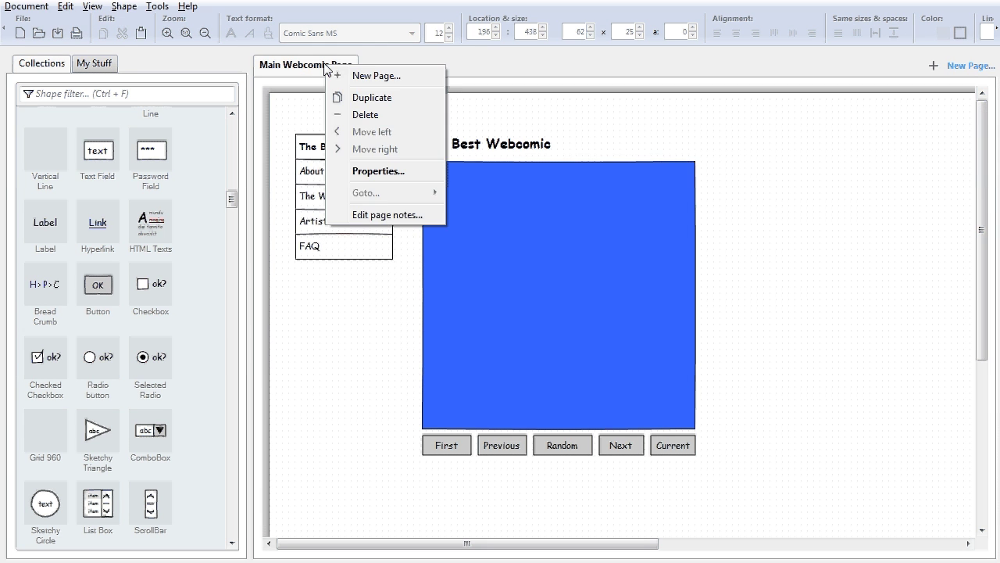
click(372, 78)
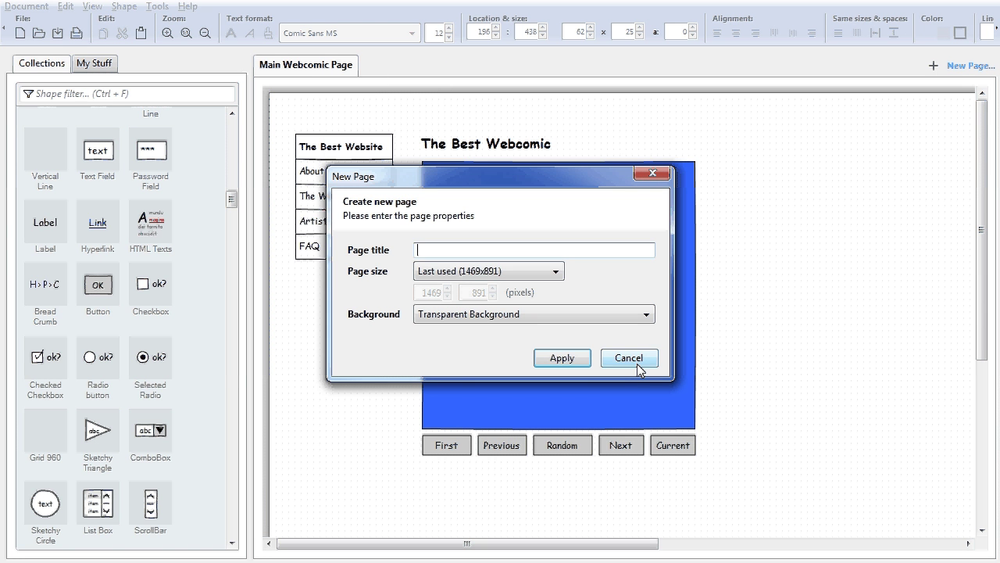
text(Blan)
key(BackSpace)
key(BackSpace)
key(BackSpace)
key(BackSpace)
text(About Page)
click(563, 358)
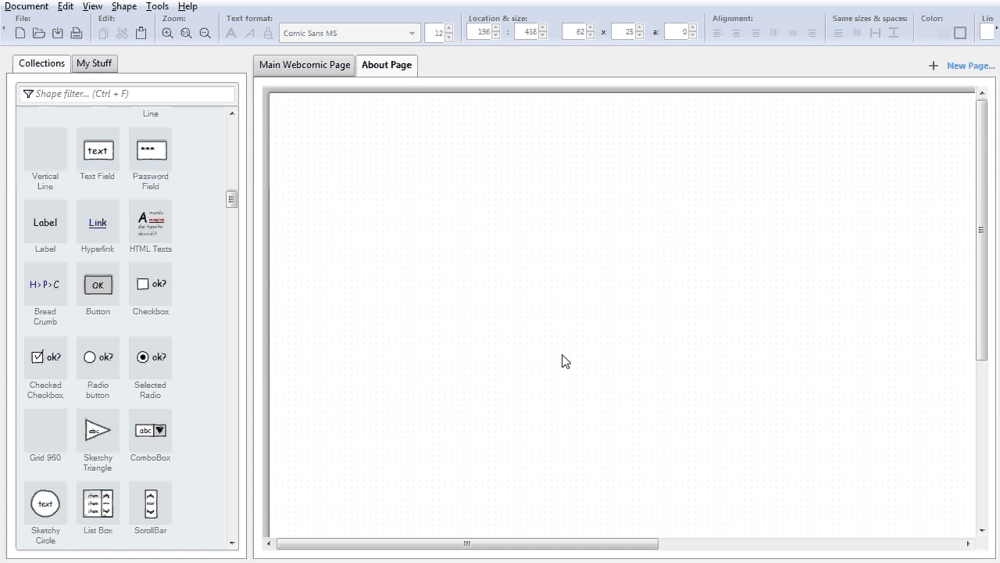
right_click(384, 71)
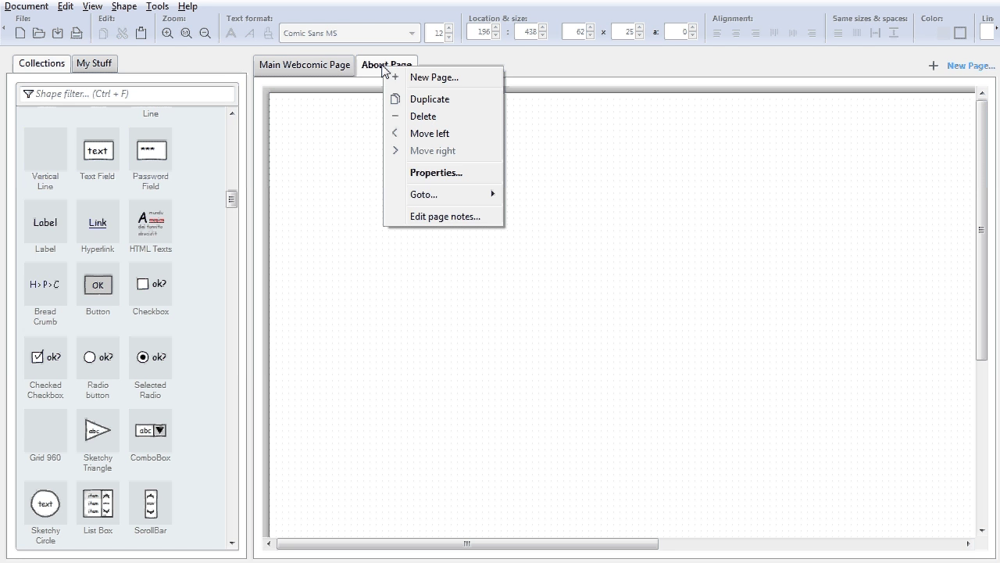
click(432, 118)
click(466, 301)
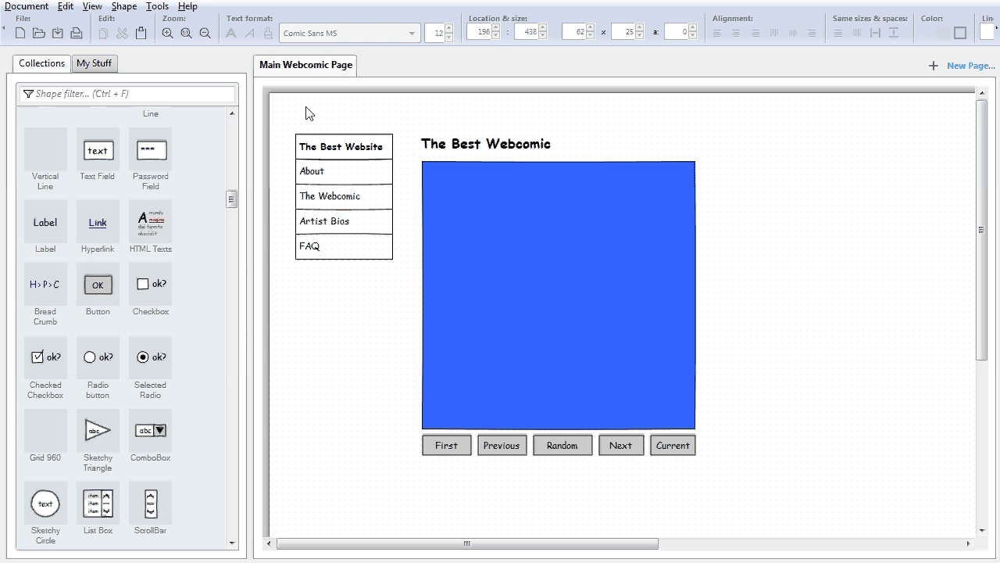
Duplicate Main Webcomic Page and open the copy's properties.
right_click(318, 71)
click(356, 99)
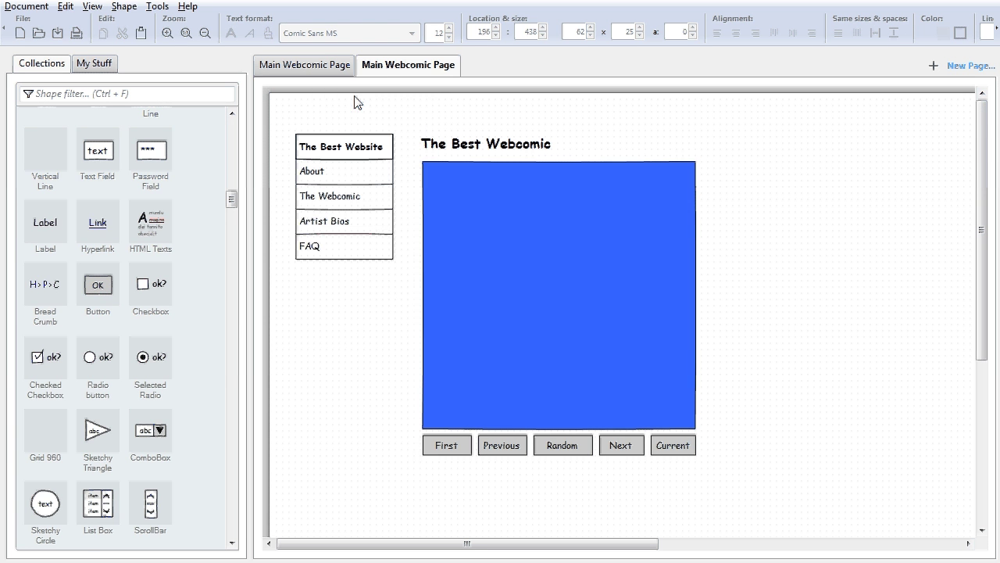
double_click(396, 70)
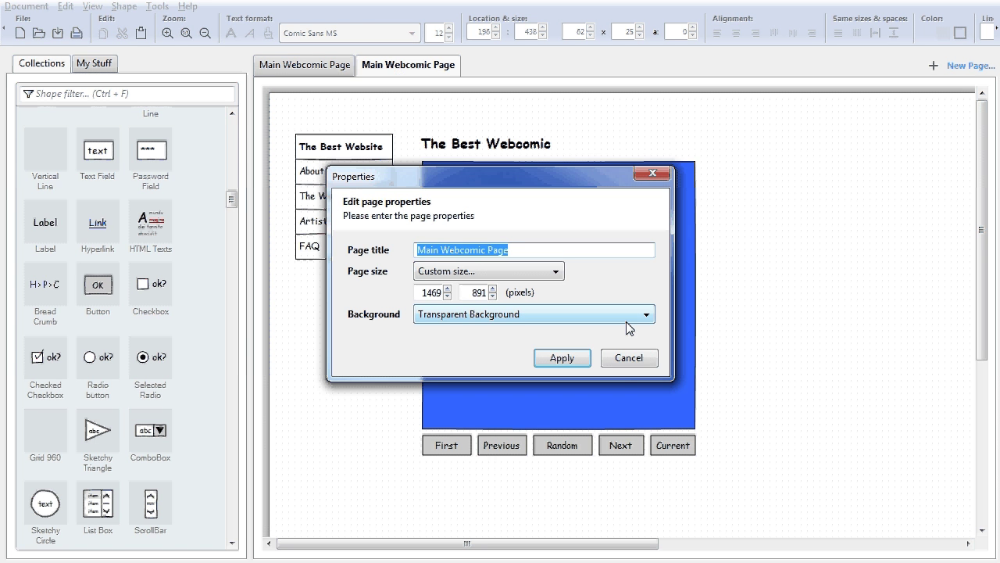
Title the copy About Page and delete its blue panel and five buttons.
text(Ab)
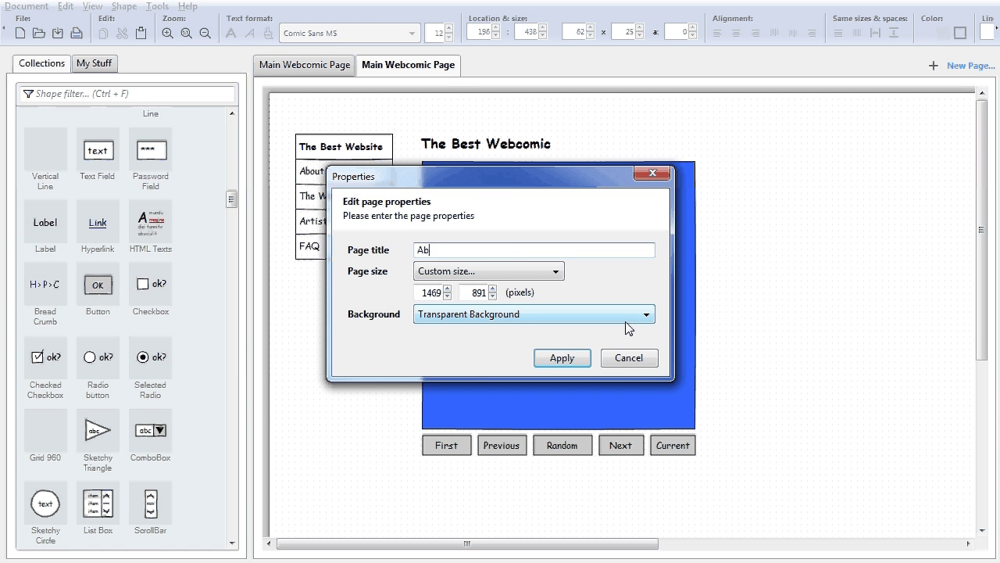
text(out Page)
click(579, 361)
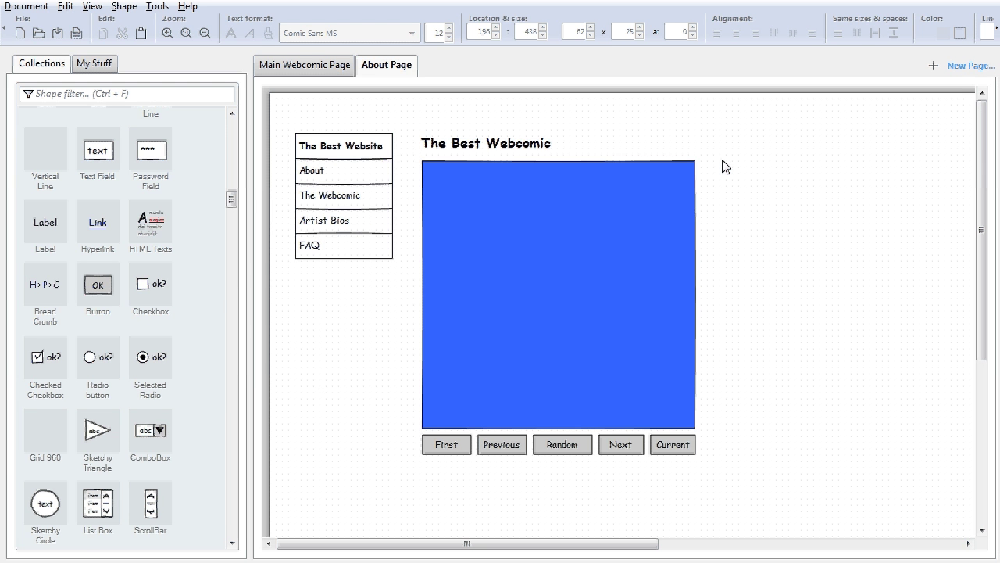
drag(749, 512, 404, 154)
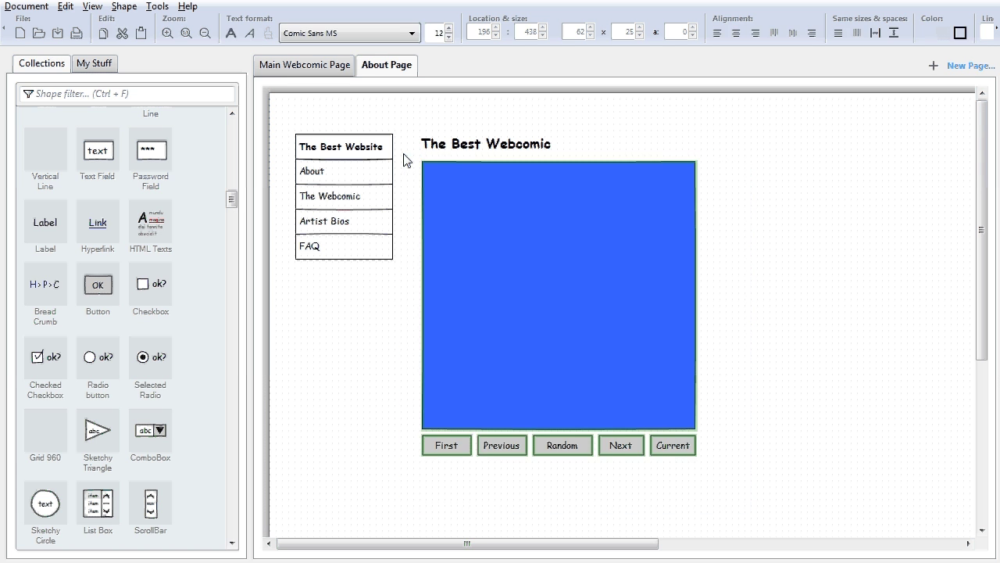
key(Delete)
Change the heading text to 'About the Best Webcomic'.
click(473, 141)
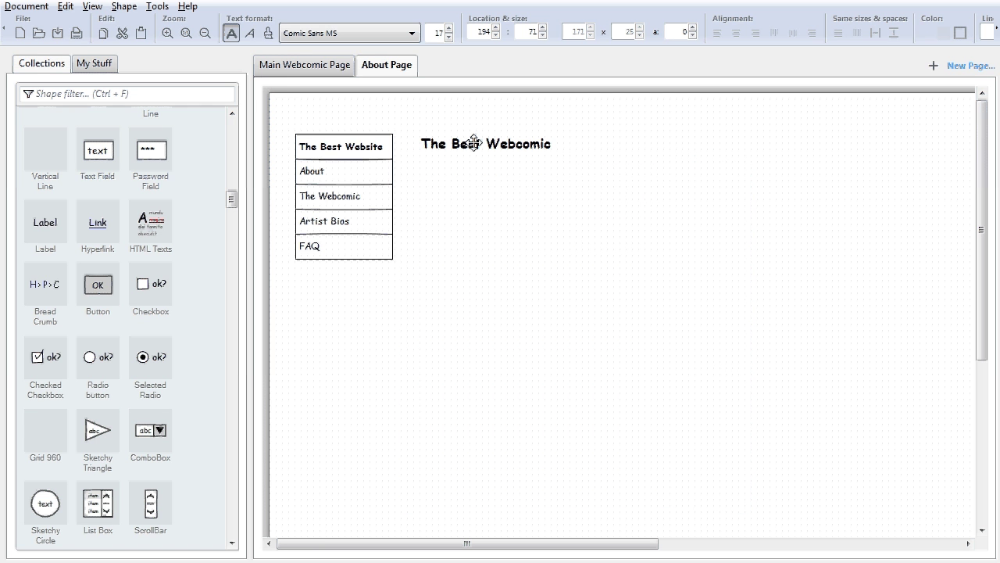
double_click(474, 143)
text(About )
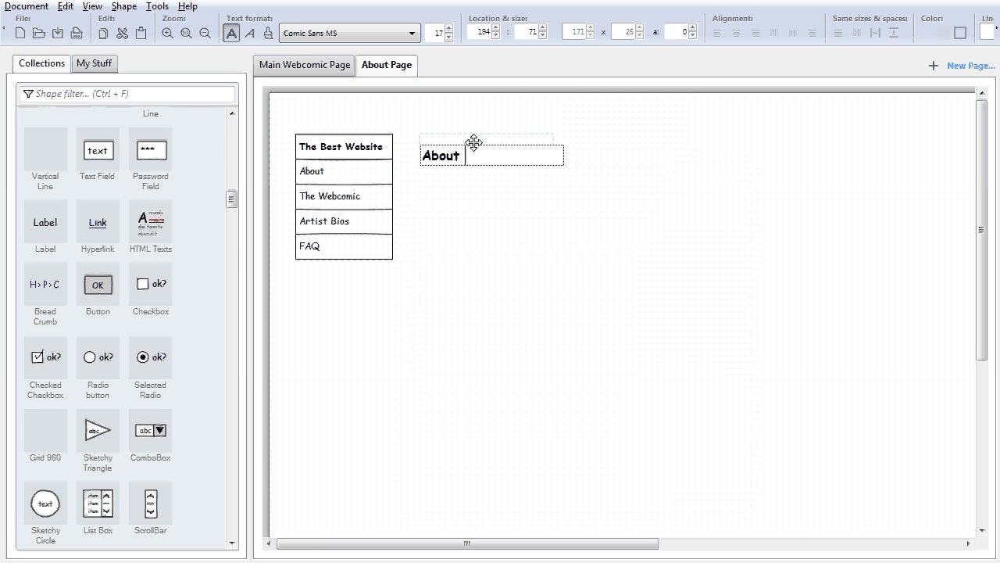
text(the Best Webc)
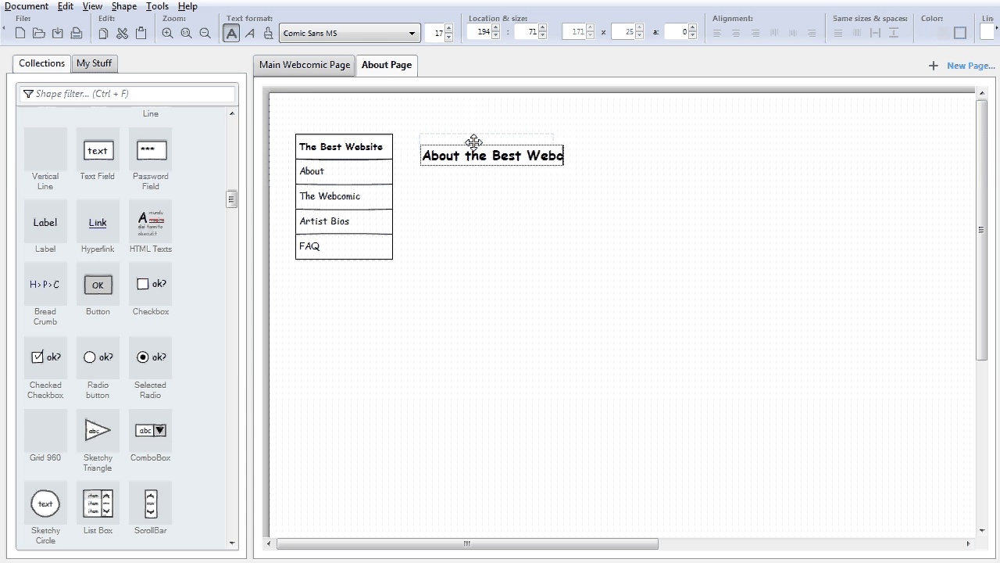
text(omic)
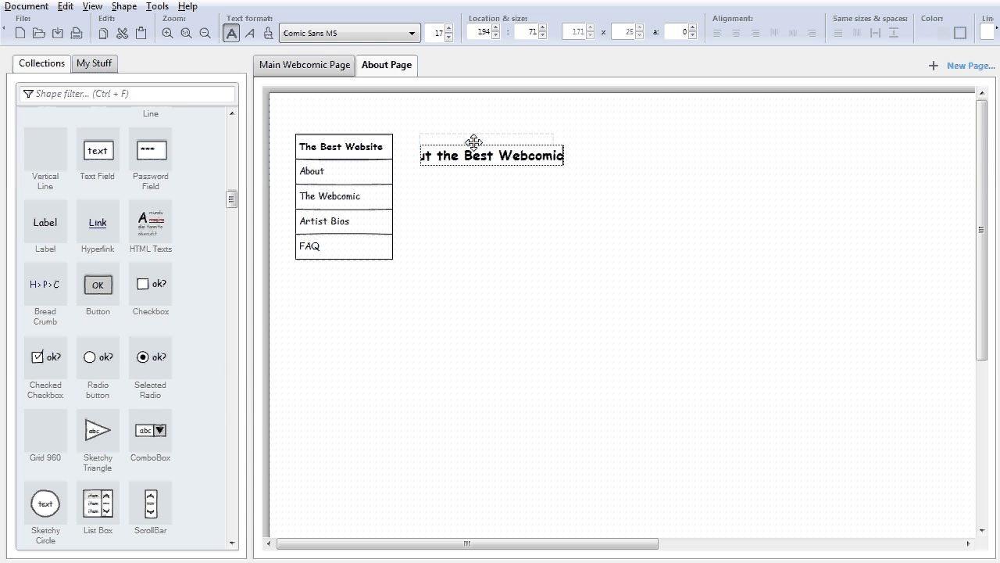
click(522, 281)
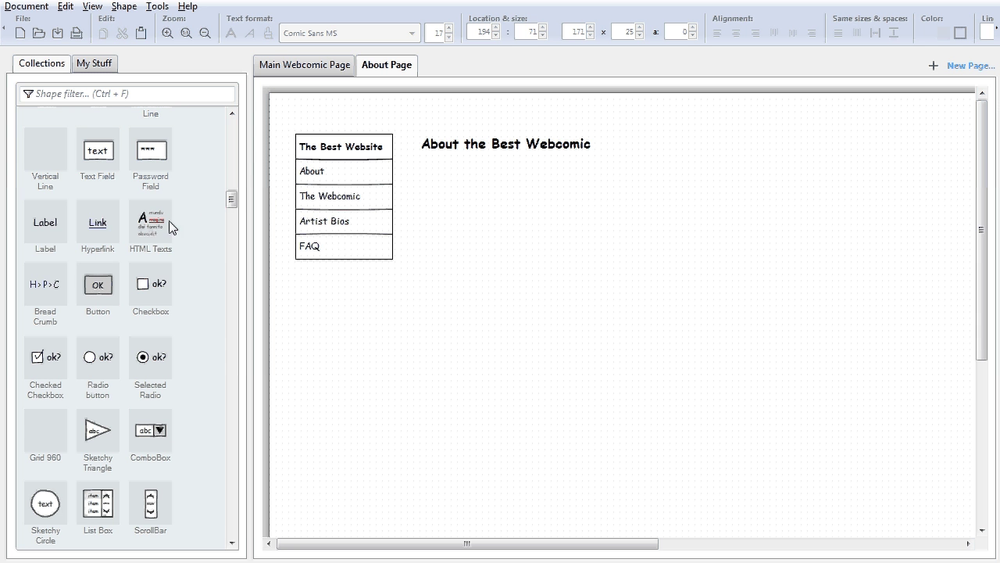
Place an HTML text block reading Sample text below the heading.
drag(143, 224, 448, 180)
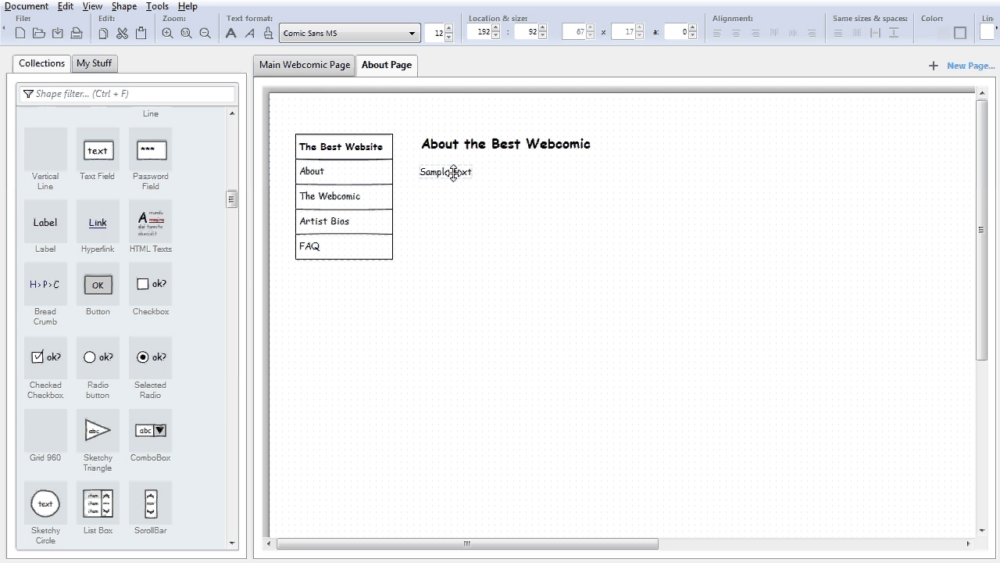
double_click(454, 174)
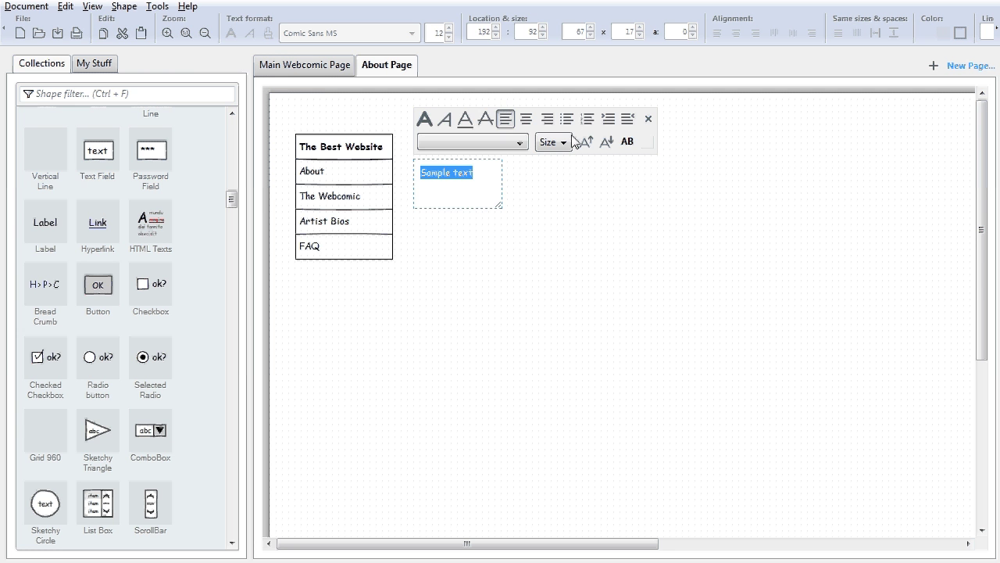
click(475, 172)
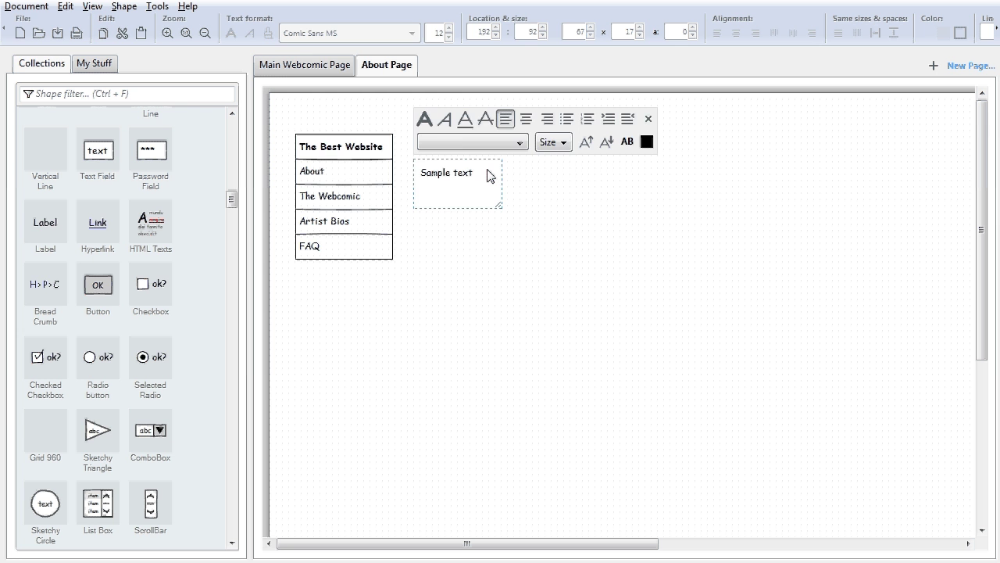
key(Escape)
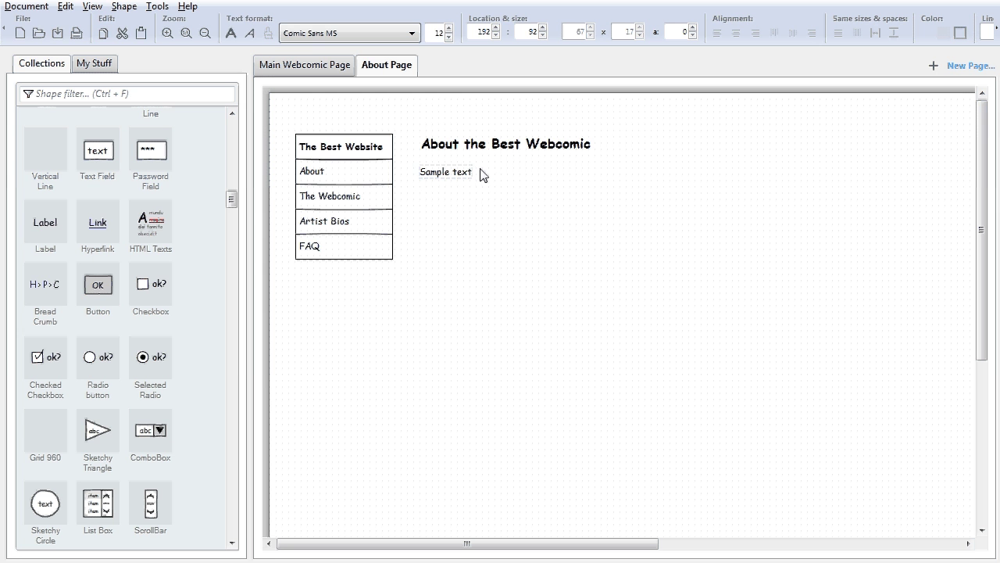
Add the lines 'More Info About' and 'Bolded Info About' under Sample text.
double_click(461, 170)
click(485, 183)
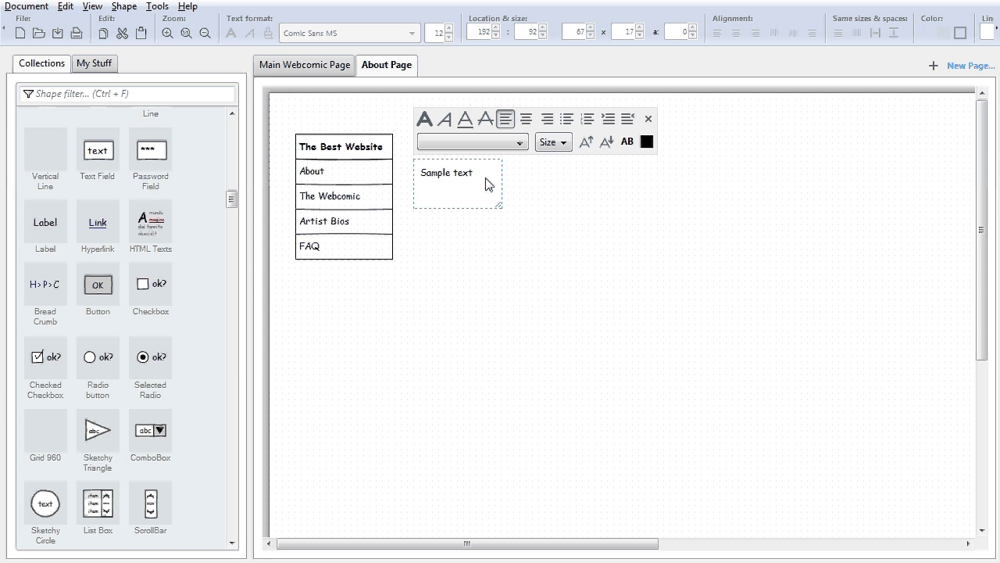
key(Return)
text(More Info About)
key(Return)
key(Return)
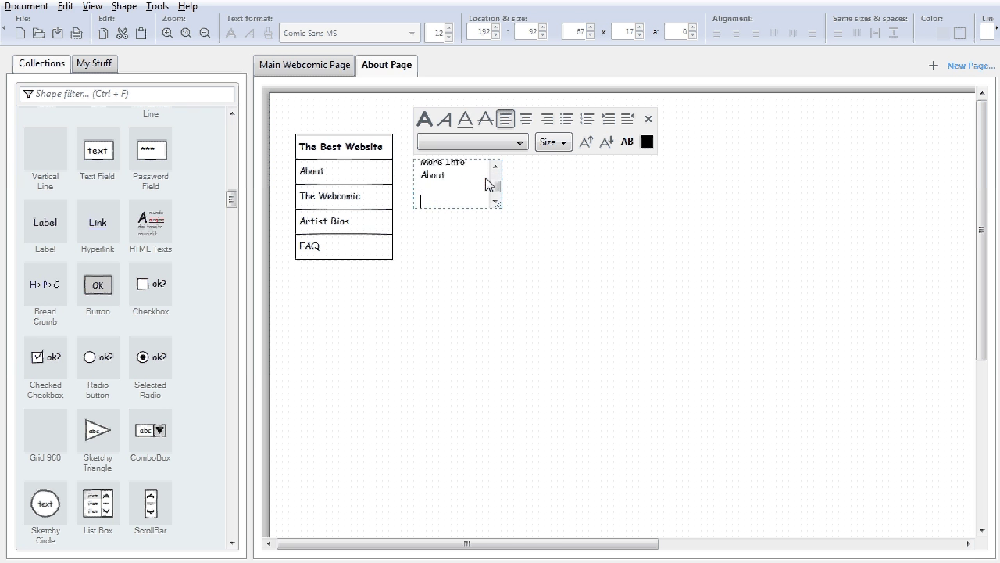
text(Bolded Info)
key(Return)
text(About)
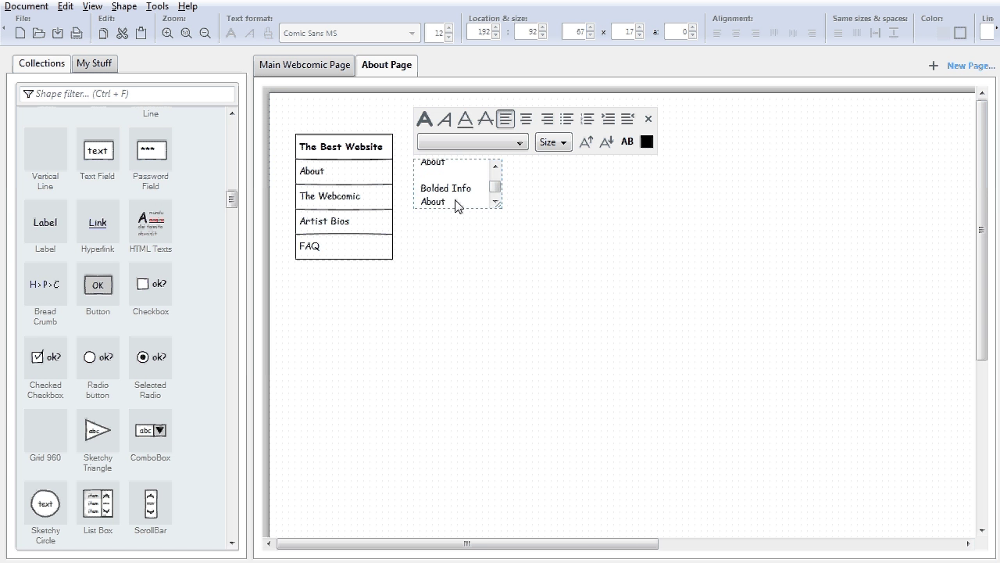
Make the Bolded Info About lines bold.
drag(456, 203, 415, 188)
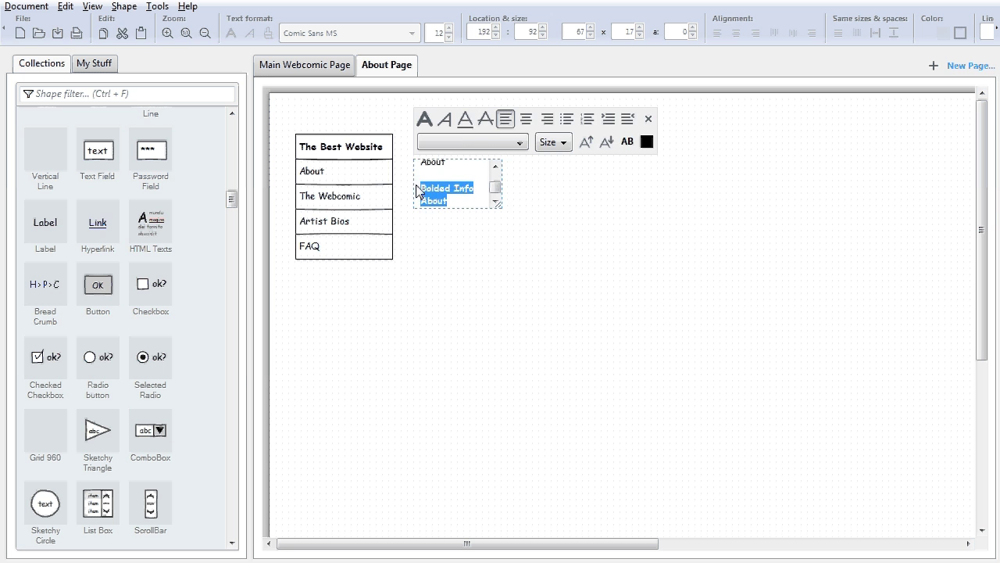
key(ctrl+b)
click(665, 312)
click(459, 212)
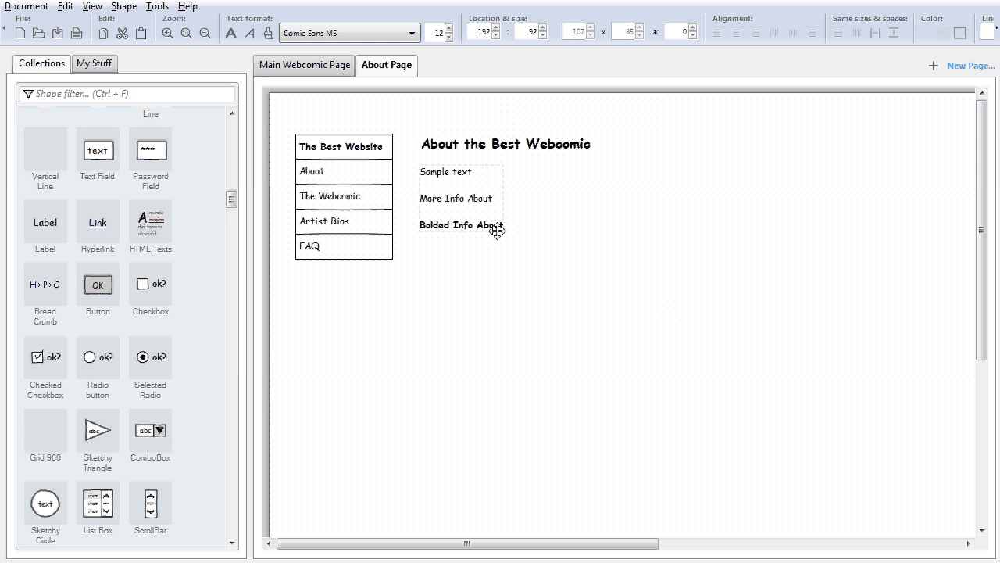
click(478, 202)
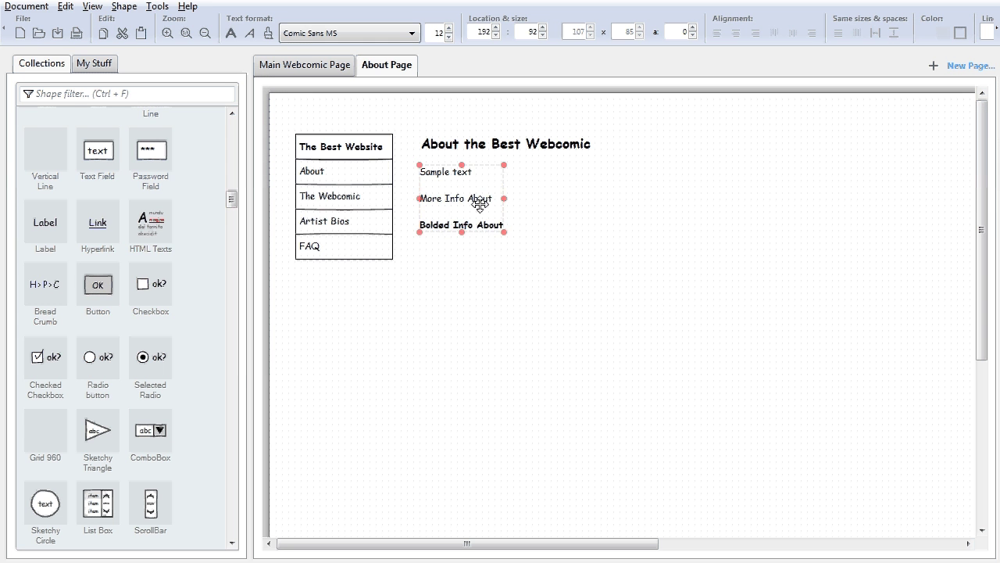
click(529, 241)
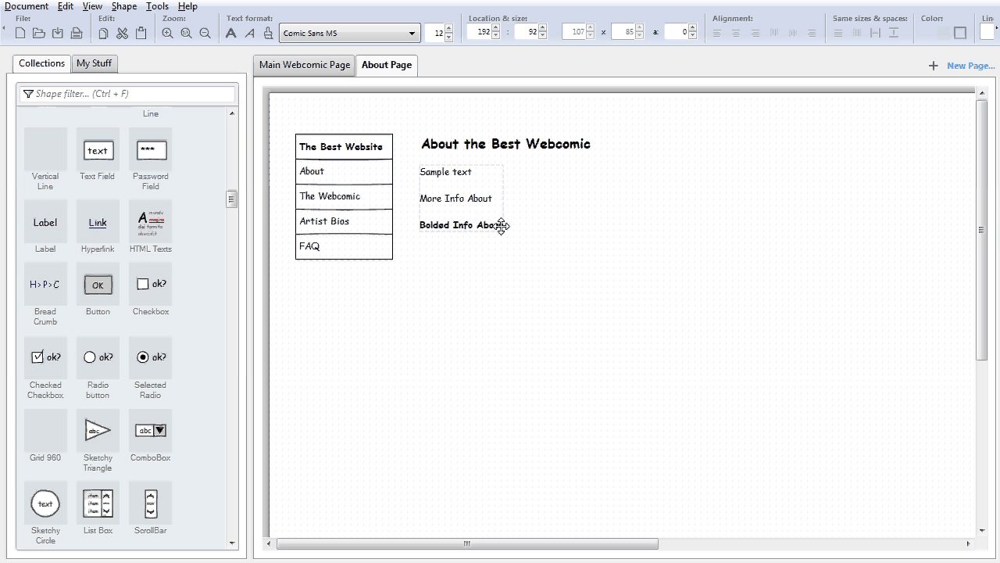
Enlarge the label block's text editing area.
right_click(487, 224)
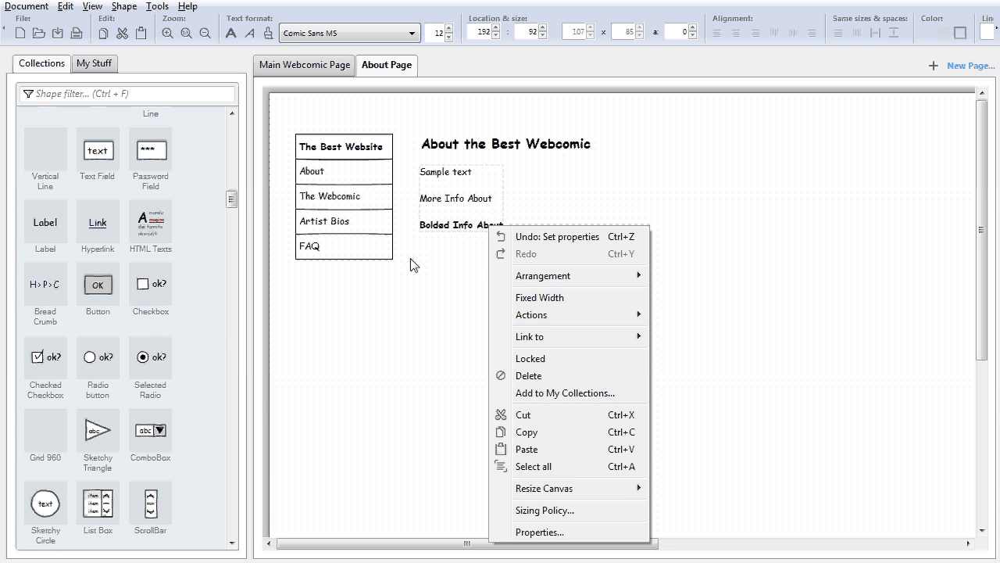
click(427, 224)
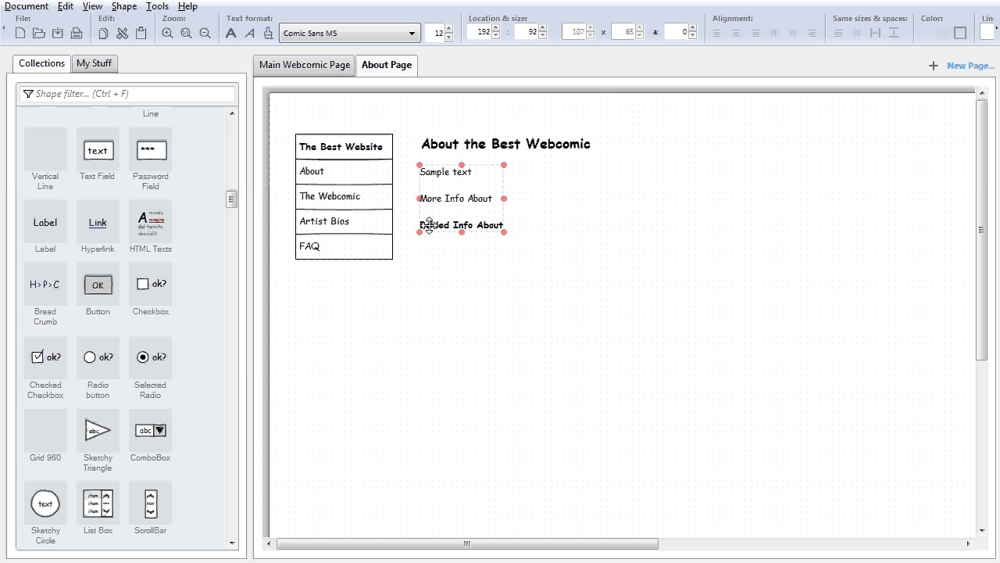
double_click(490, 223)
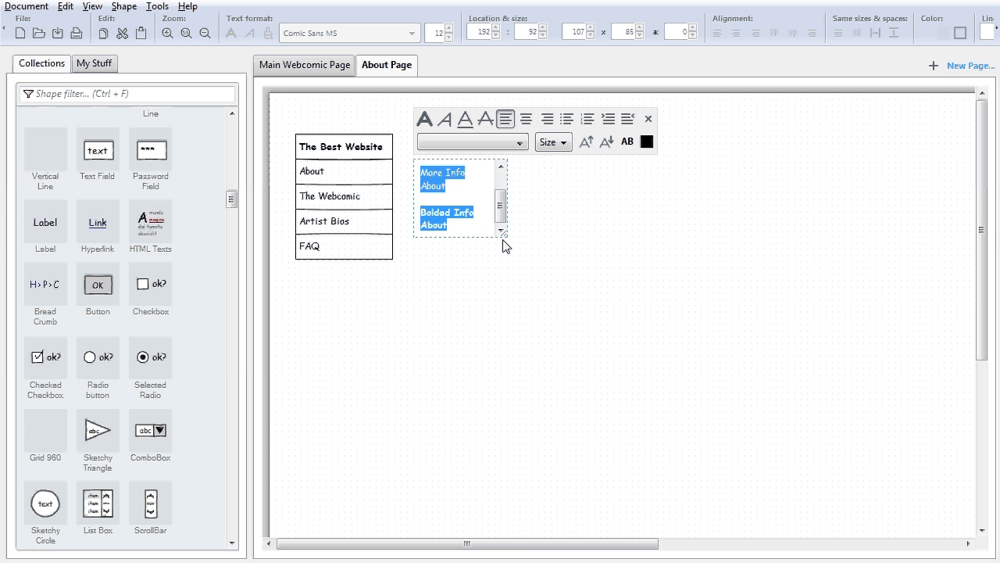
drag(502, 234, 752, 472)
click(529, 179)
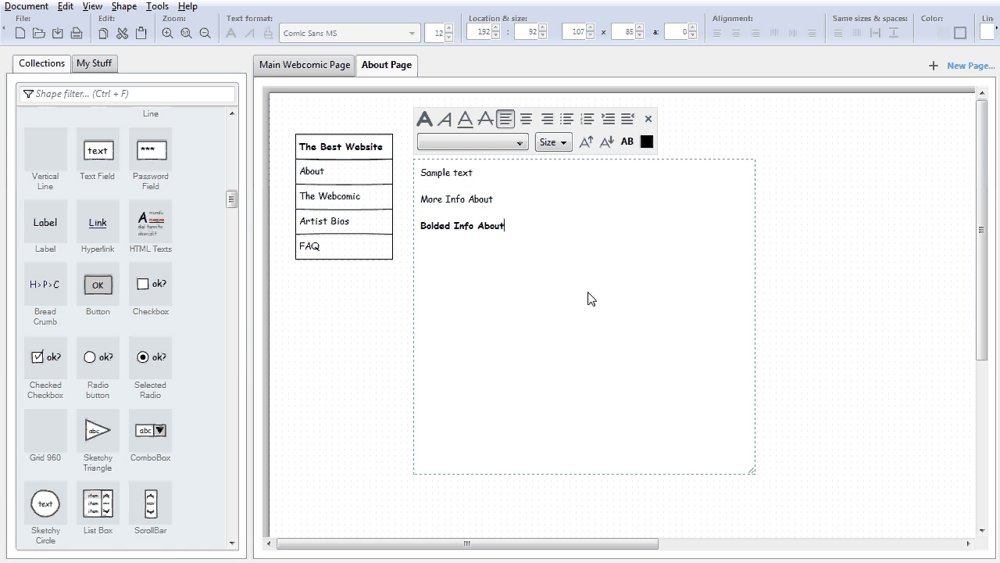
click(808, 244)
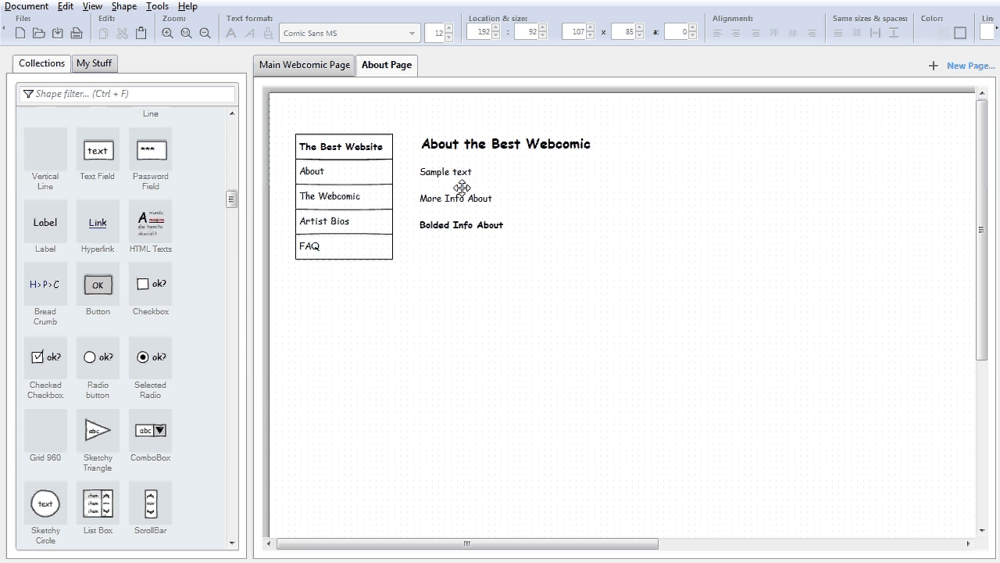
Right-align all three label lines and widen the box so they fit.
double_click(462, 196)
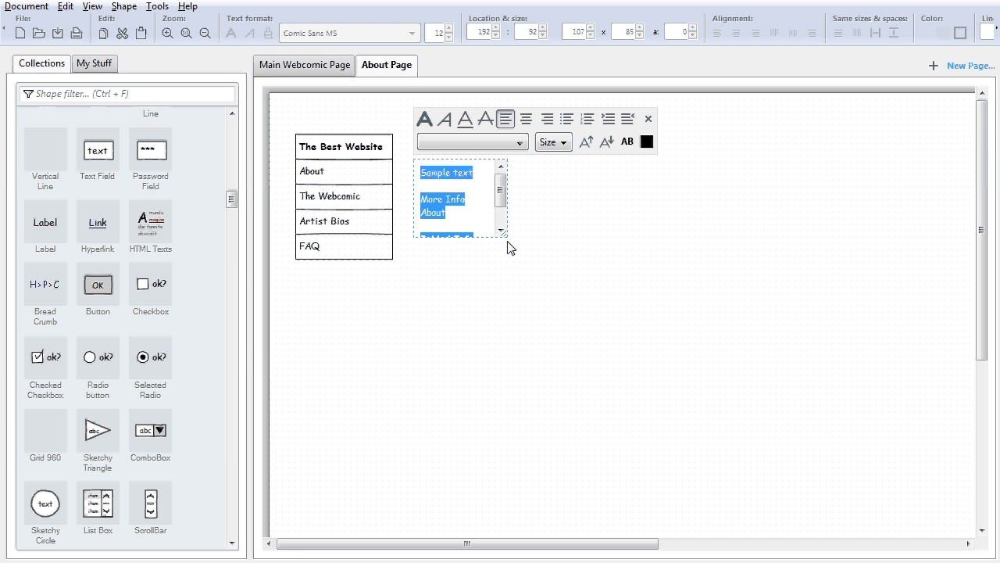
click(549, 122)
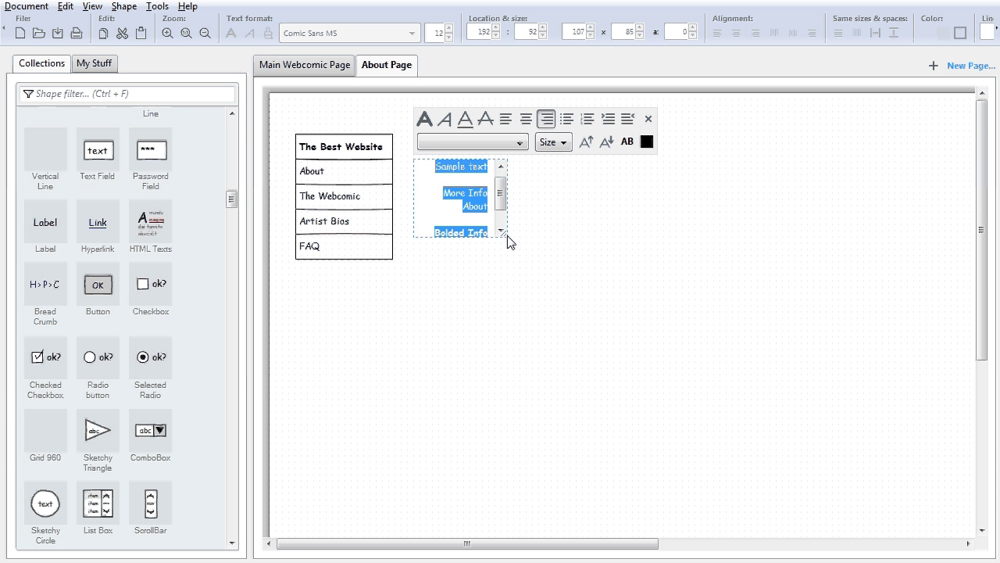
drag(504, 234, 542, 272)
click(524, 373)
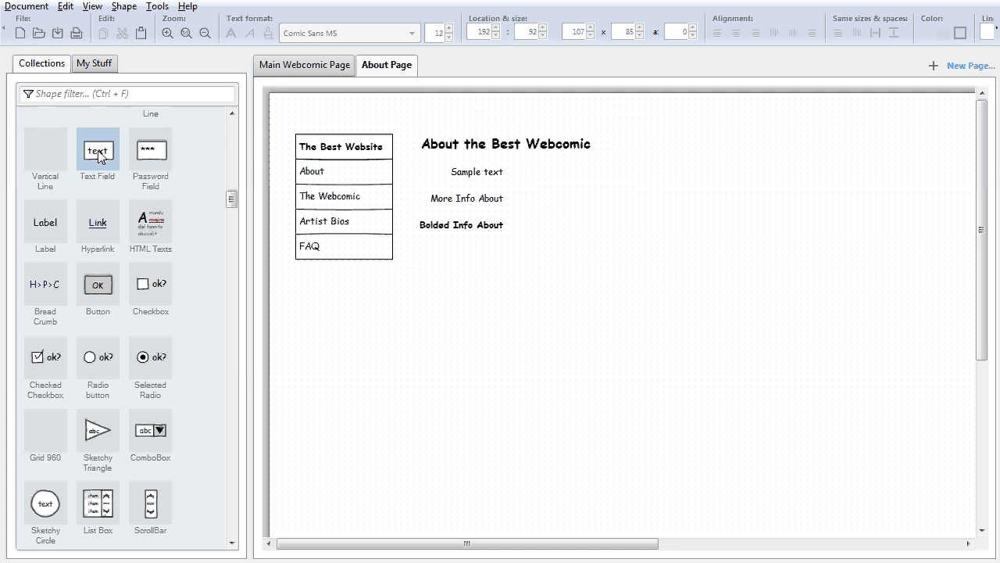
Place three Sketchy text fields beside the Sample text, More Info About and Bolded Info labels.
drag(98, 156, 598, 171)
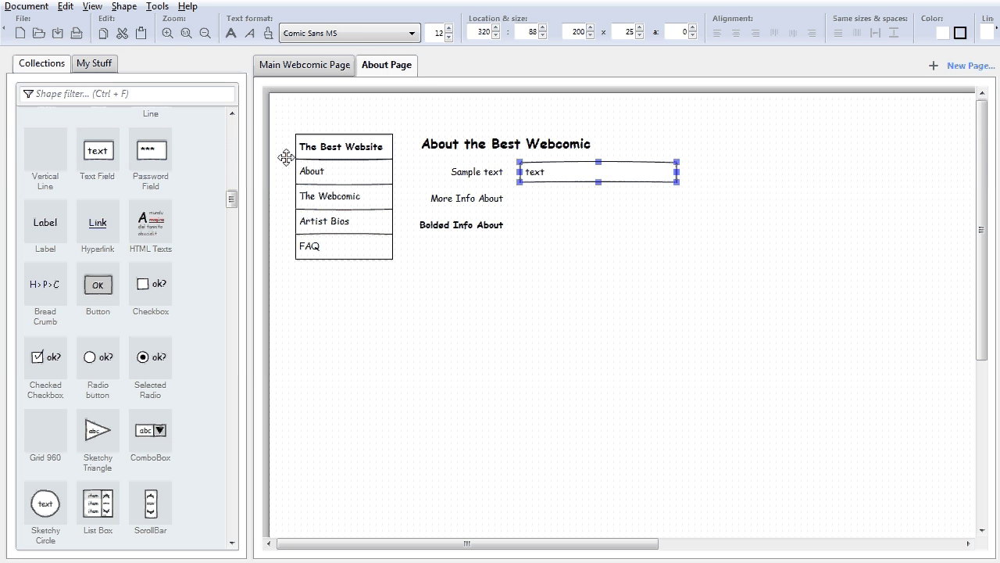
drag(110, 153, 596, 225)
click(550, 170)
Fill the fields with 'Enter Sample Text', 'This is the more info' and 'I can't bold in a field'.
click(553, 171)
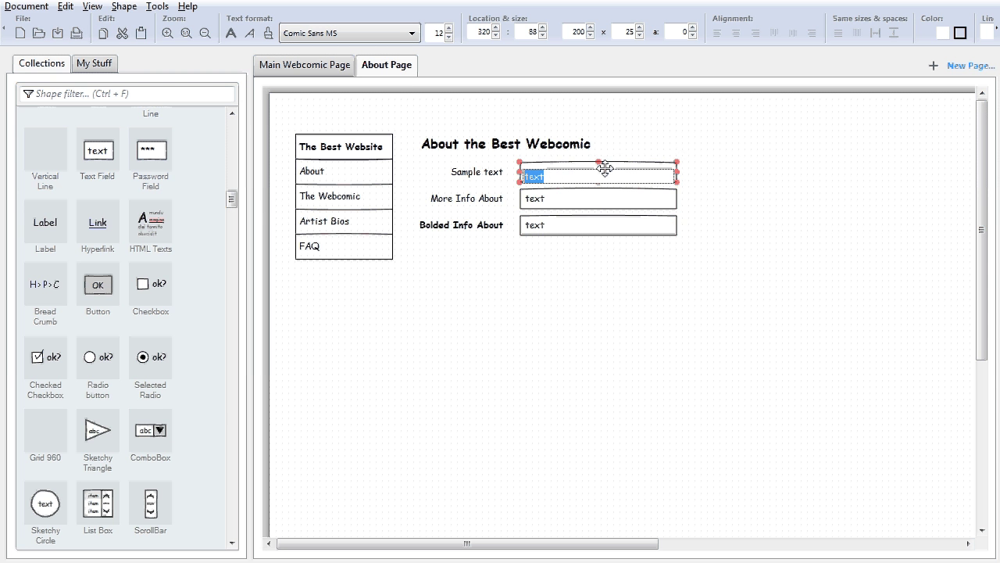
text(Enter Sample Te)
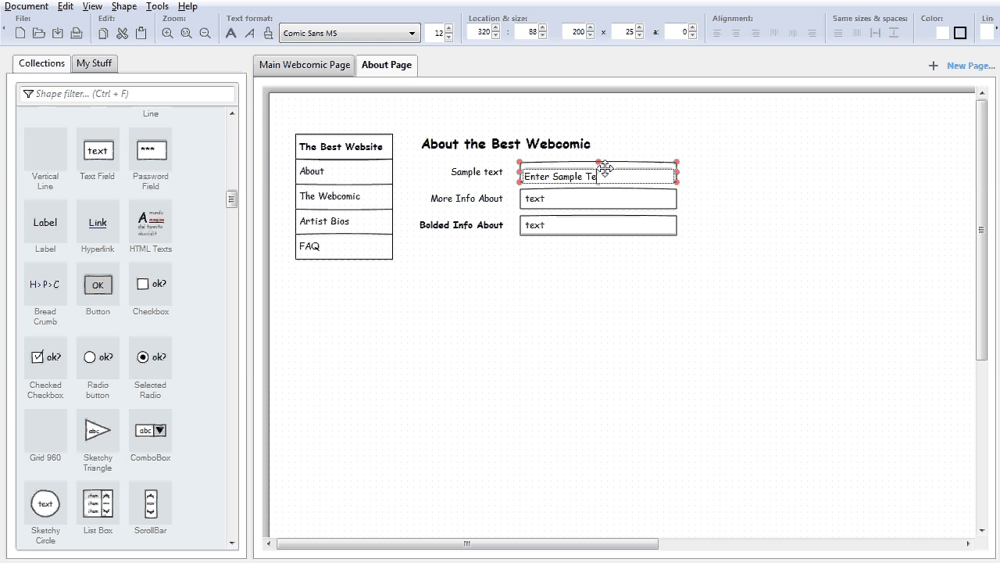
text(xt)
click(561, 197)
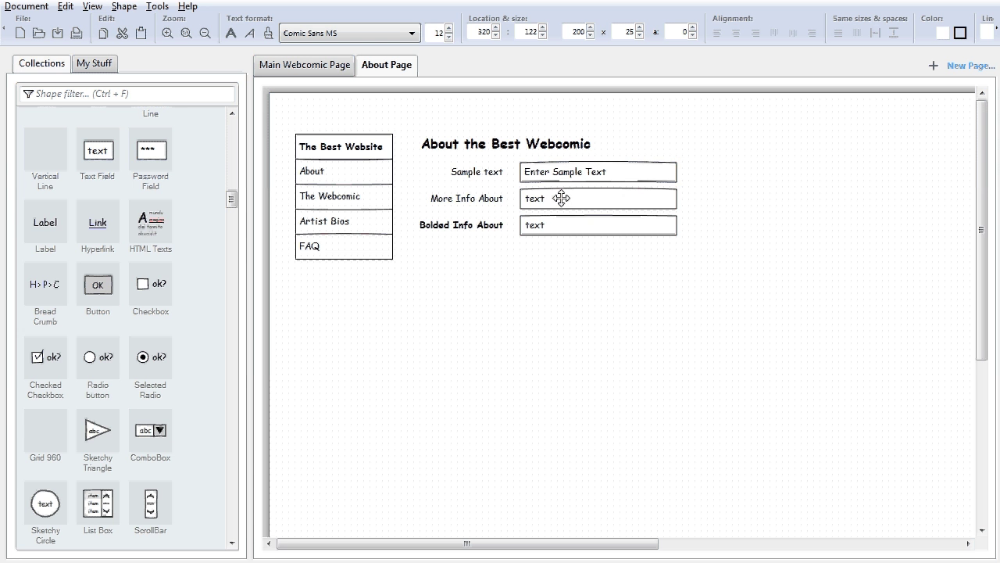
double_click(561, 197)
text(This is the more)
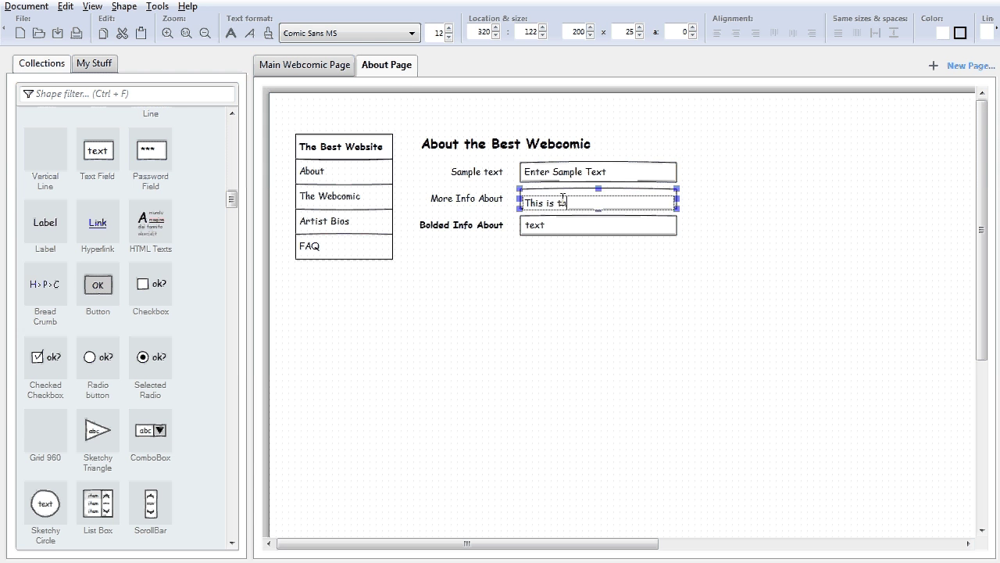
text( info)
key(Return)
click(589, 286)
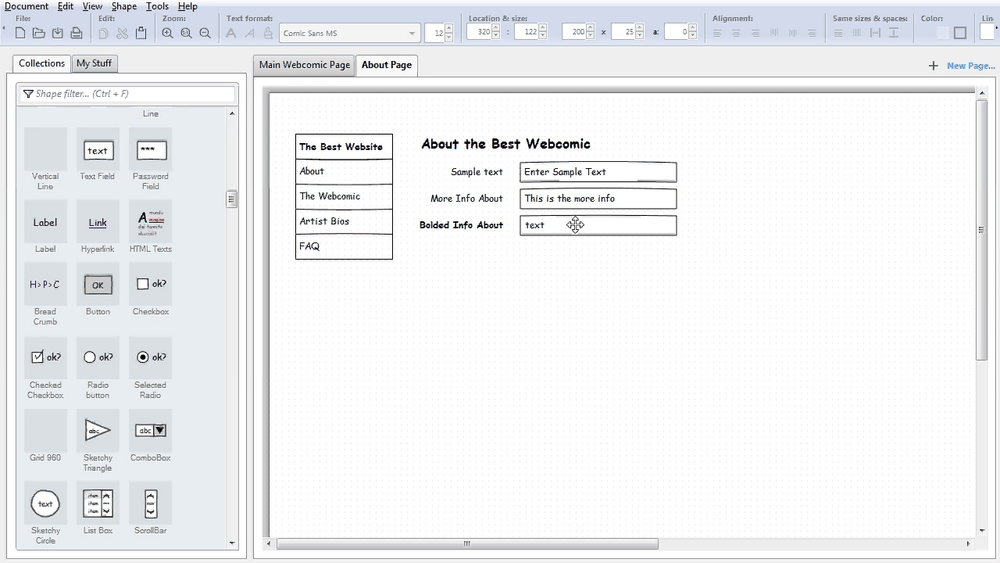
double_click(577, 225)
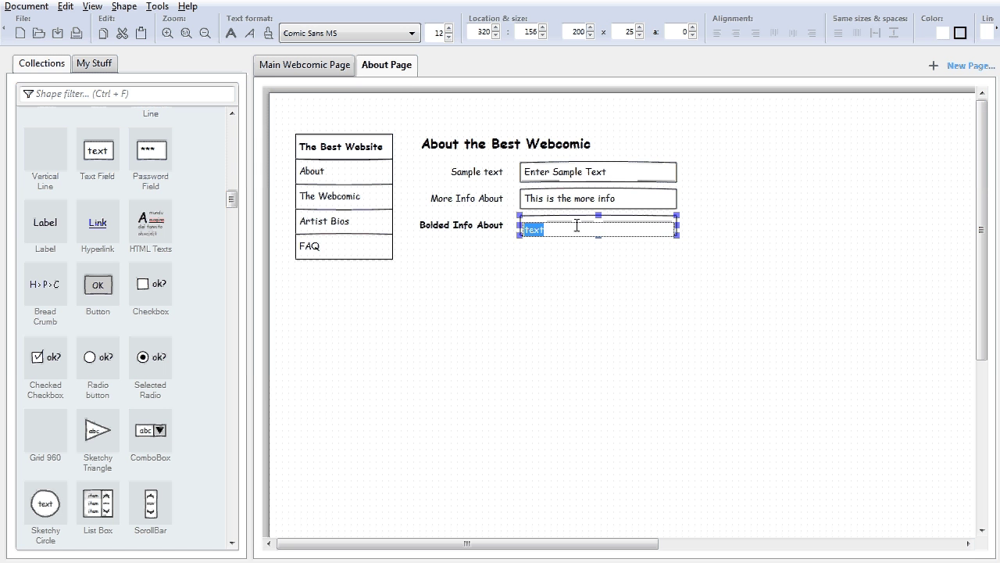
text(I can't bold in a field)
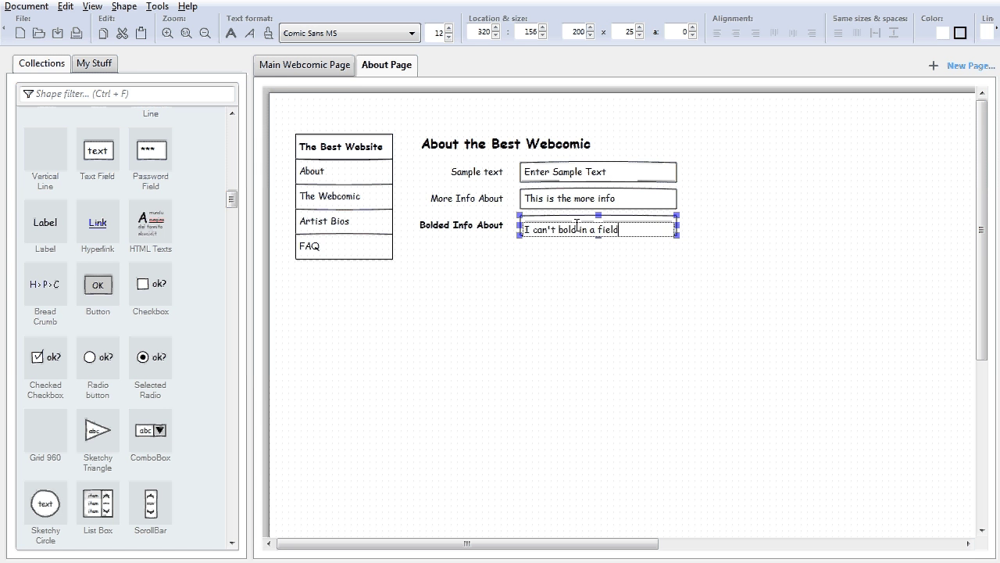
click(580, 315)
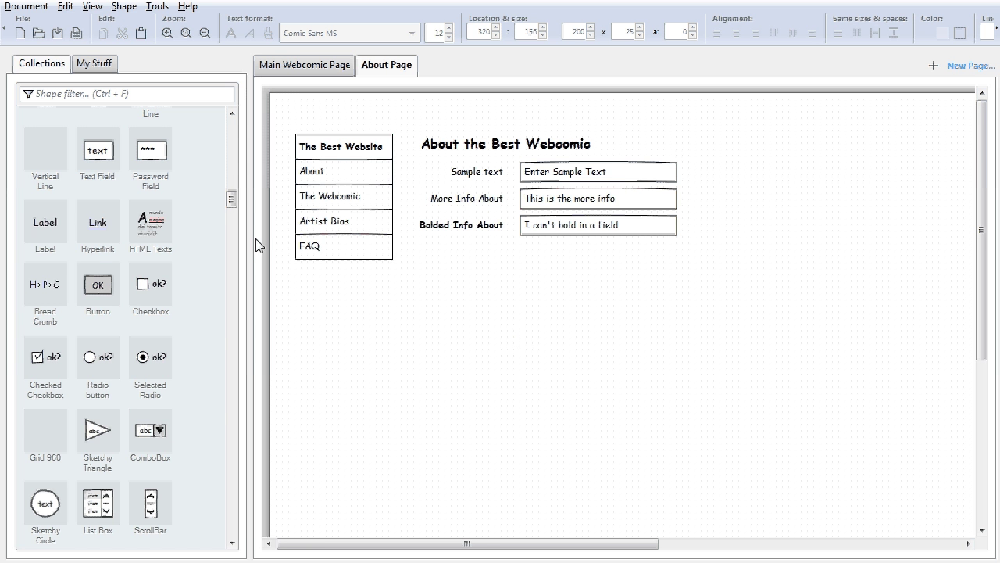
Add a Windows XP GUI 'Button' shape to the About Page beneath the three labelled text fields.
drag(228, 191, 235, 233)
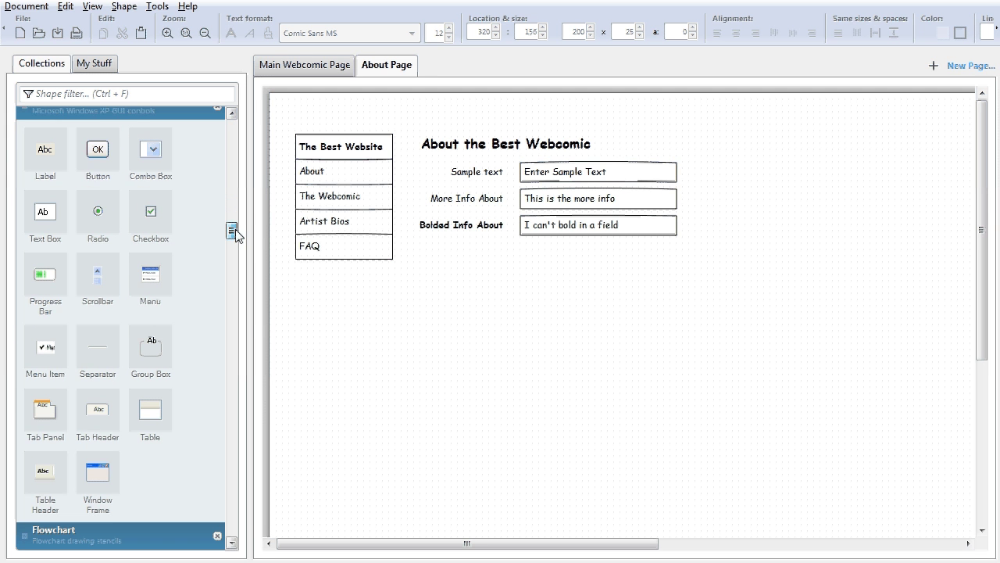
drag(99, 154, 494, 322)
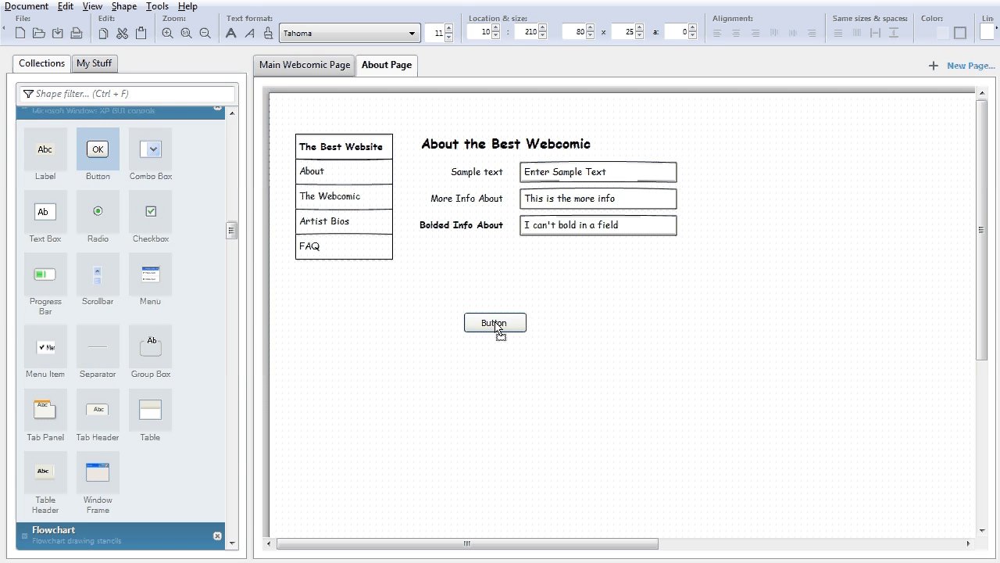
click(435, 406)
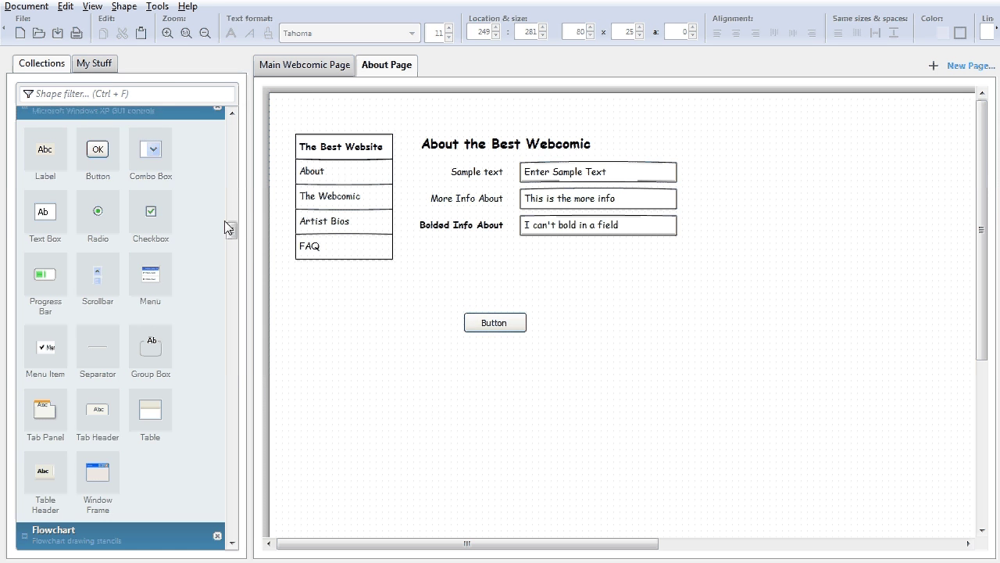
mouse_move(229, 228)
mouse_down()
mouse_move(247, 275)
mouse_move(232, 246)
mouse_move(241, 366)
mouse_move(228, 125)
mouse_move(232, 196)
mouse_up()
scroll(161, 230, up, 1)
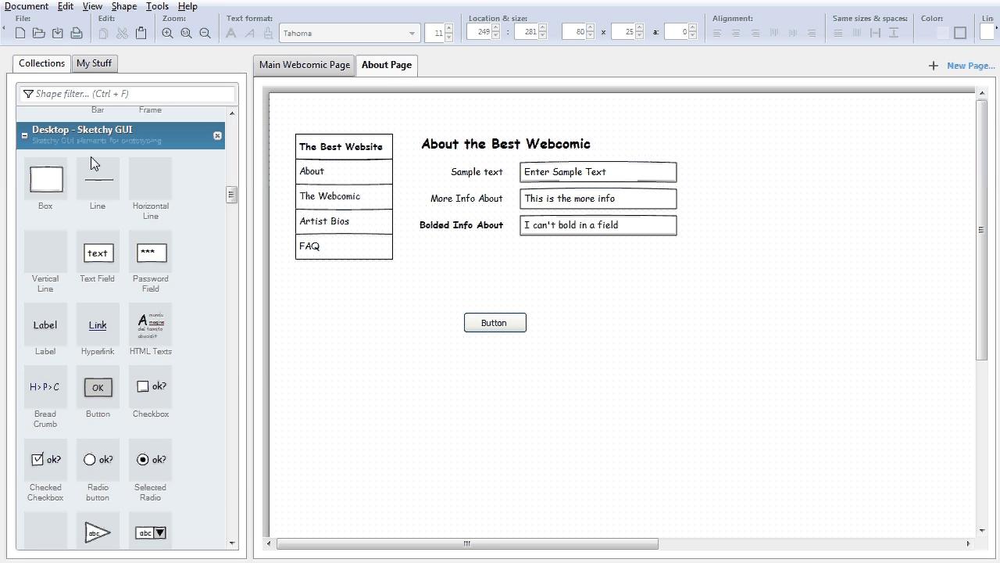